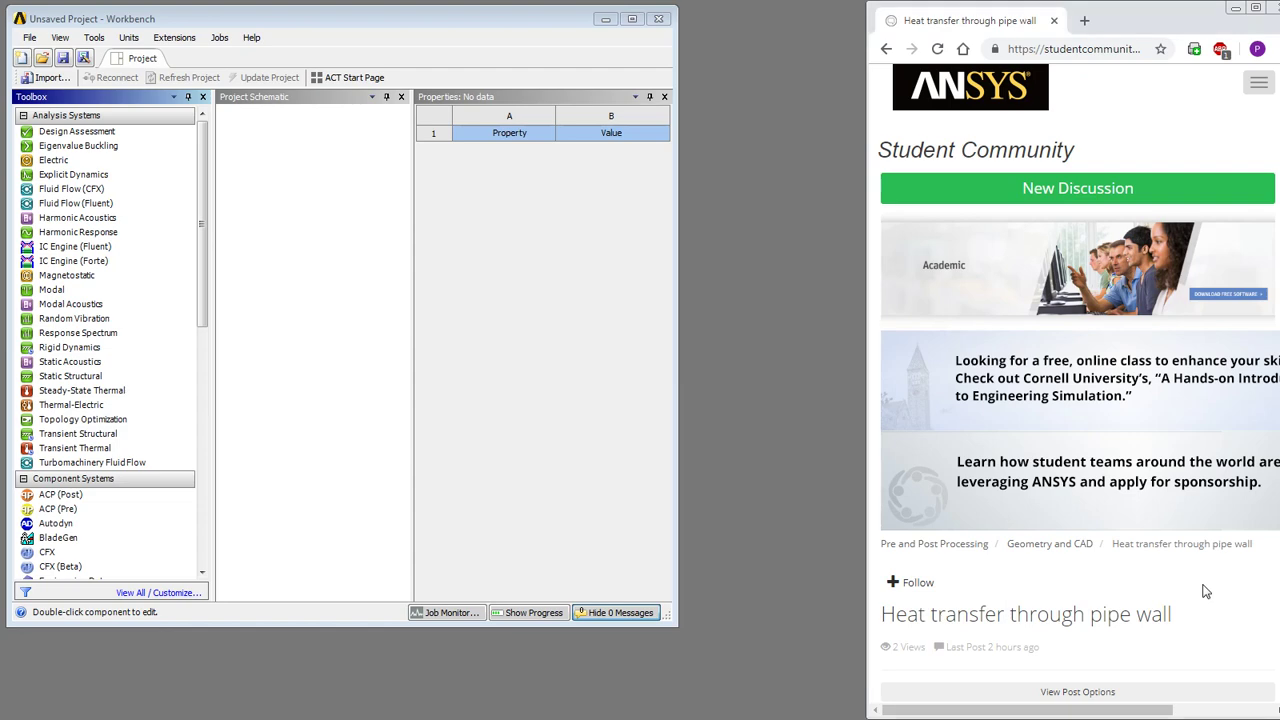
Step: Add a Fluid Flow (Fluent) analysis system to the Project Schematic
scroll(1205, 591, "down", 5)
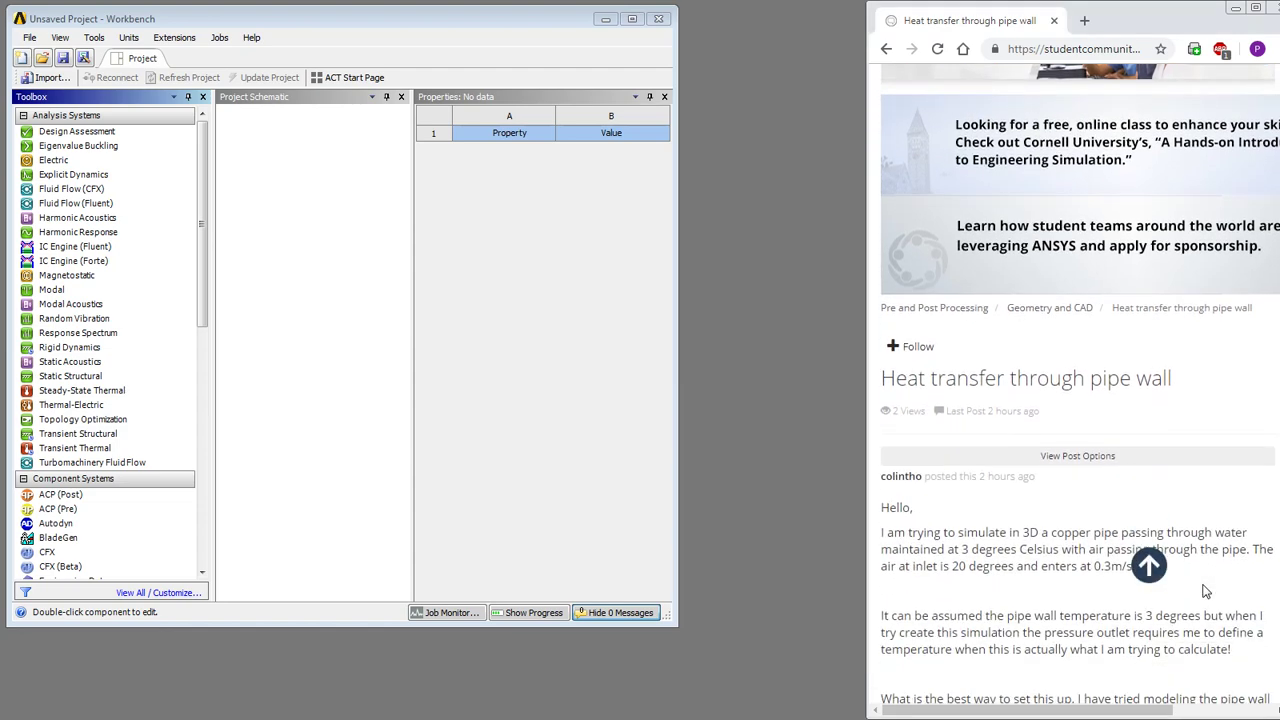
scroll(1204, 585, "down", 1)
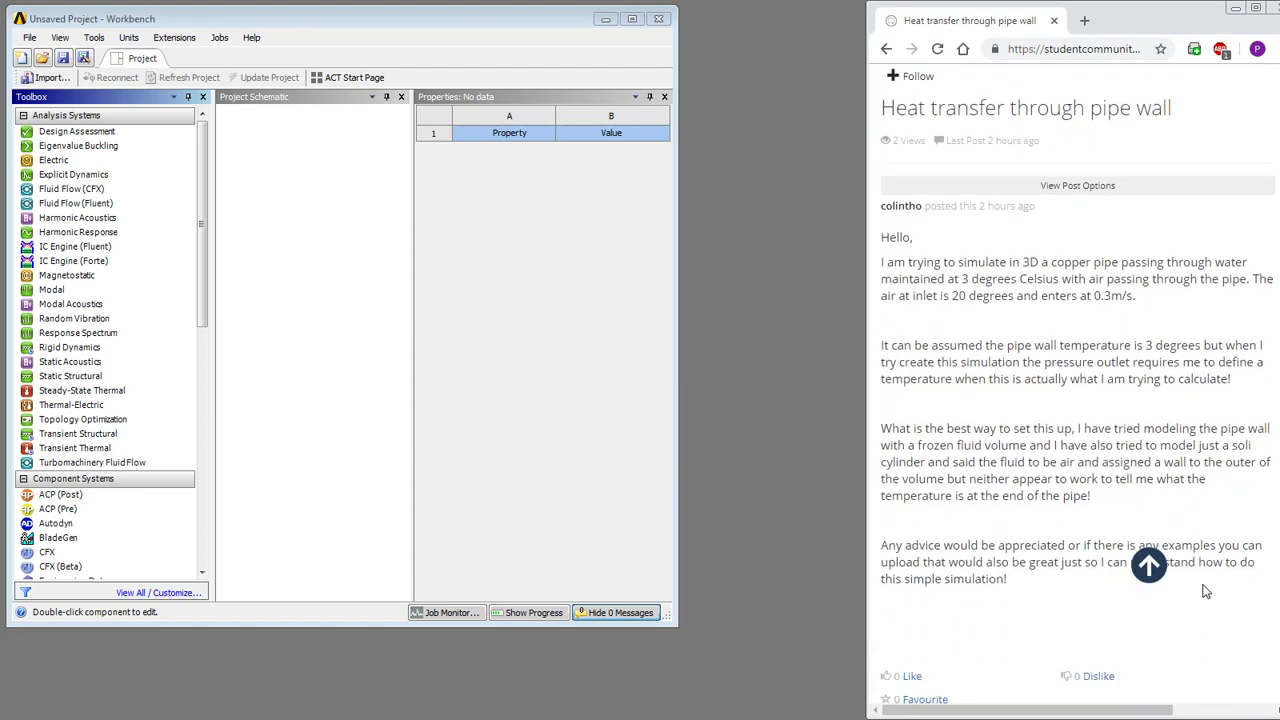
scroll(1205, 591, "down", 2)
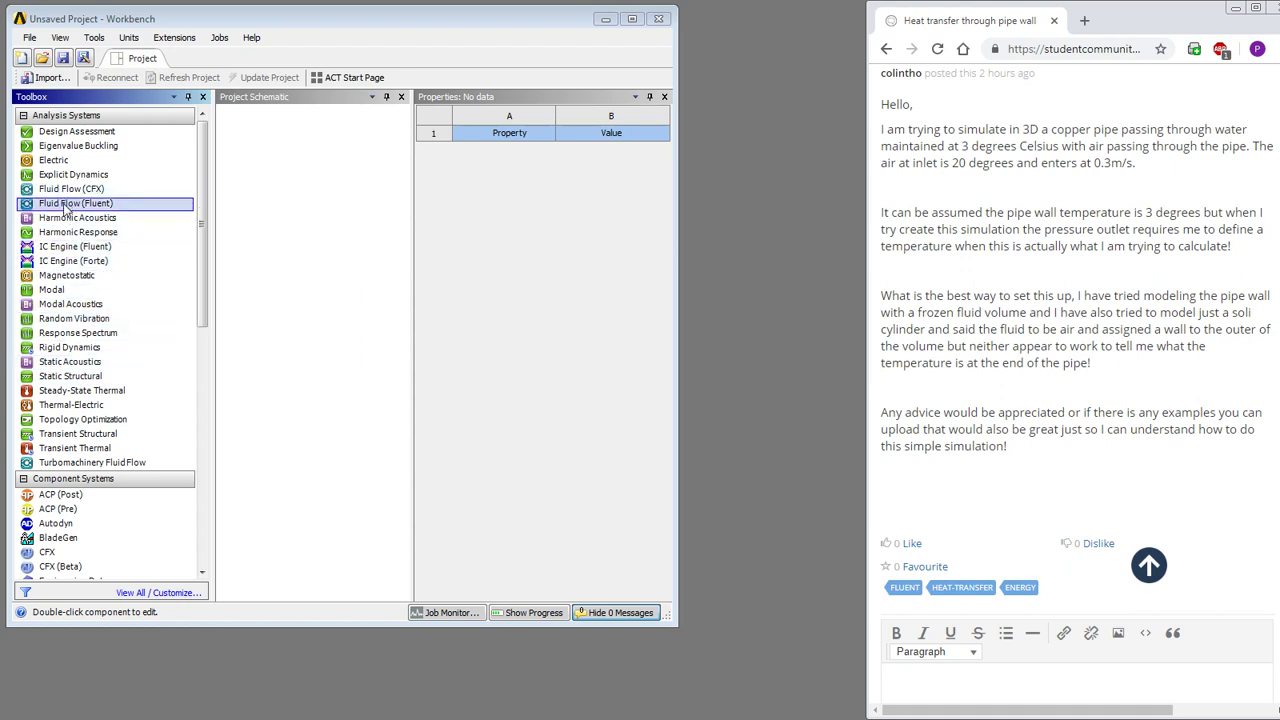
left_click_drag(70, 203, 270, 190)
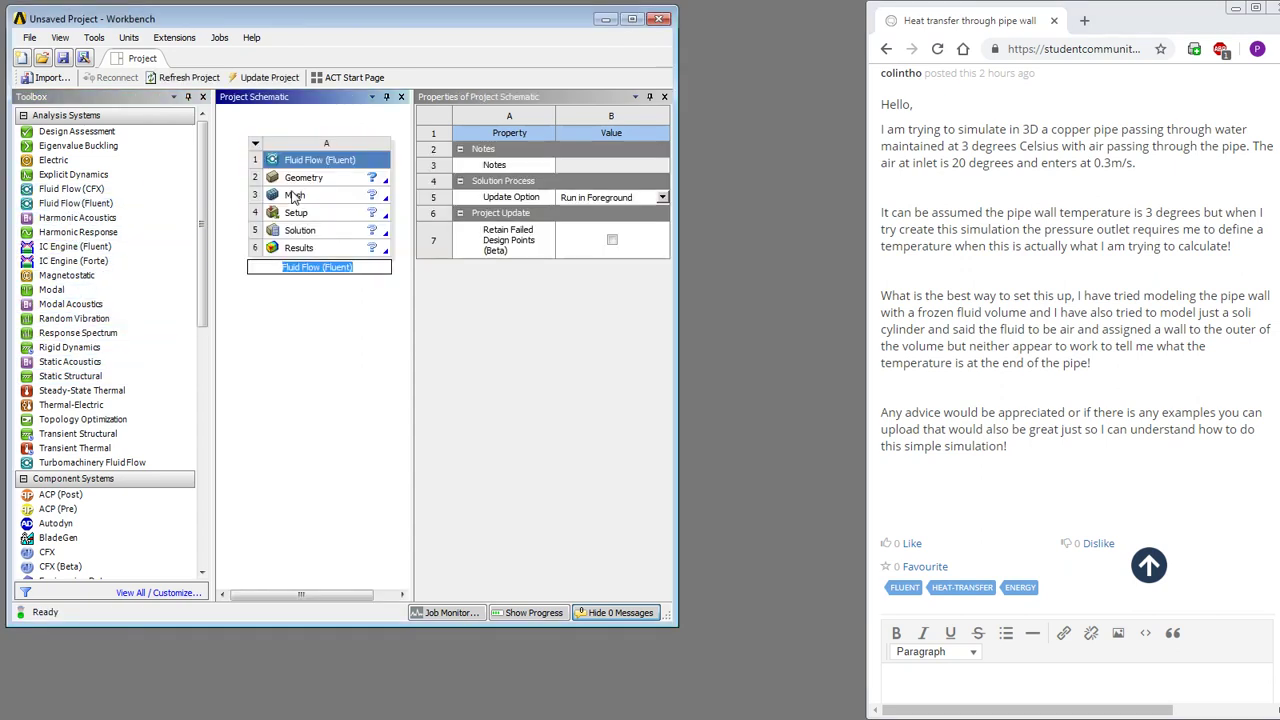
Step: Set the Geometry analysis type to 2D and open the geometry in SpaceClaim
left_click(279, 180)
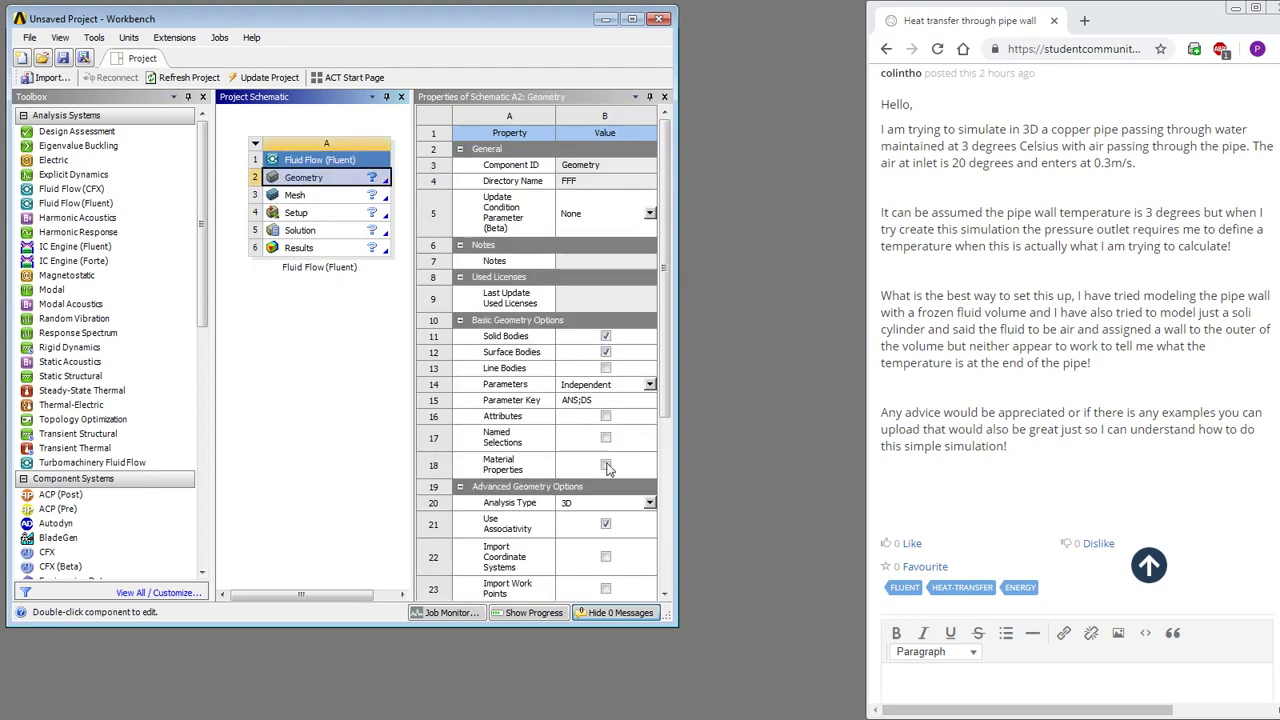
left_click(649, 503)
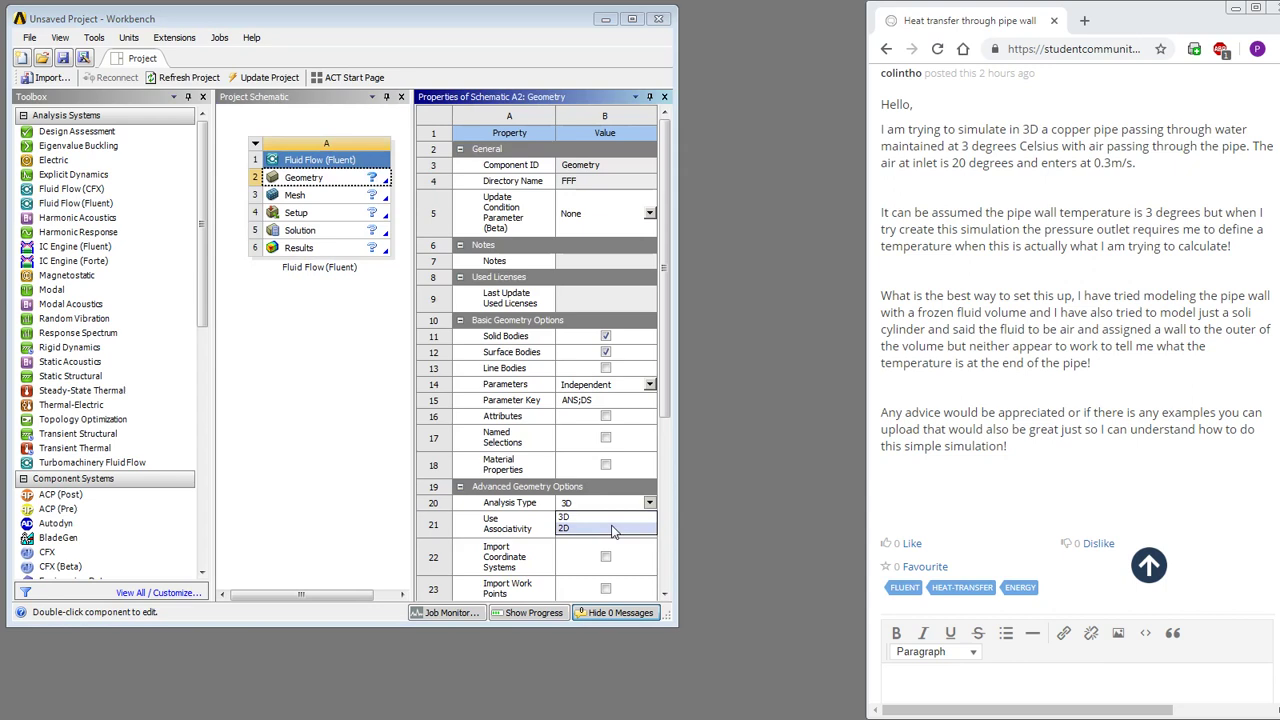
left_click(612, 530)
left_click(366, 476)
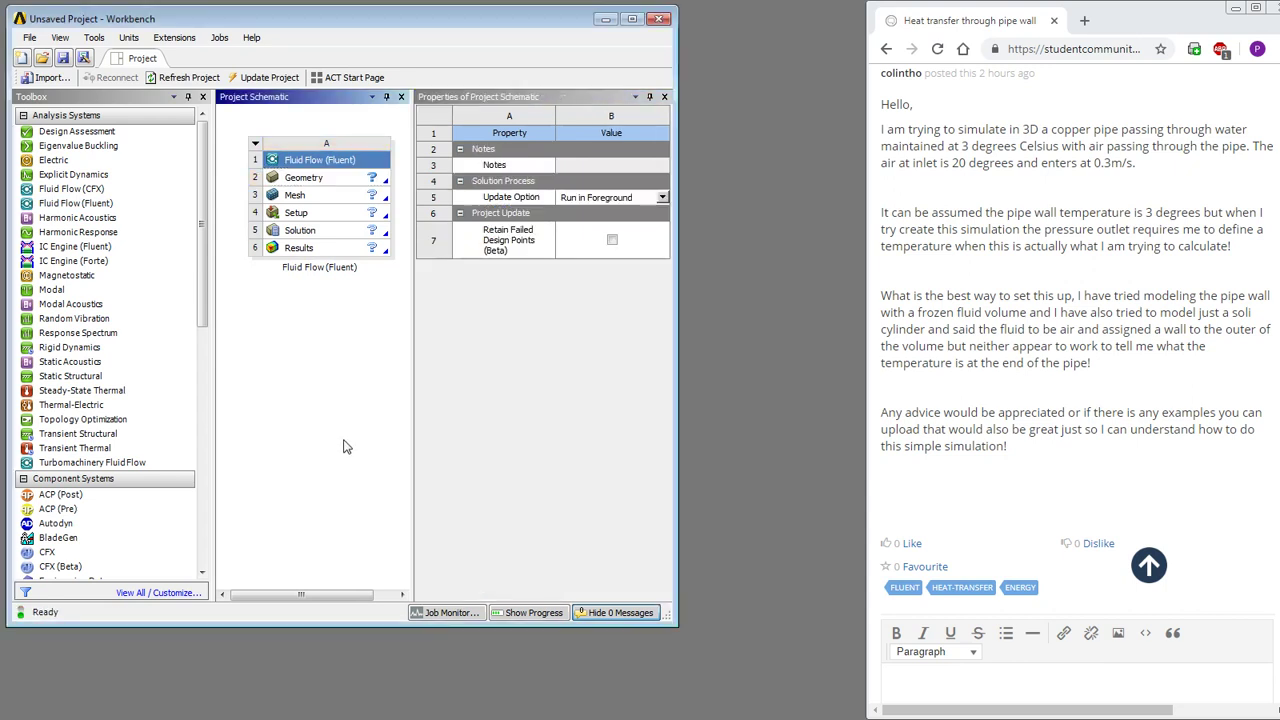
double_click(290, 183)
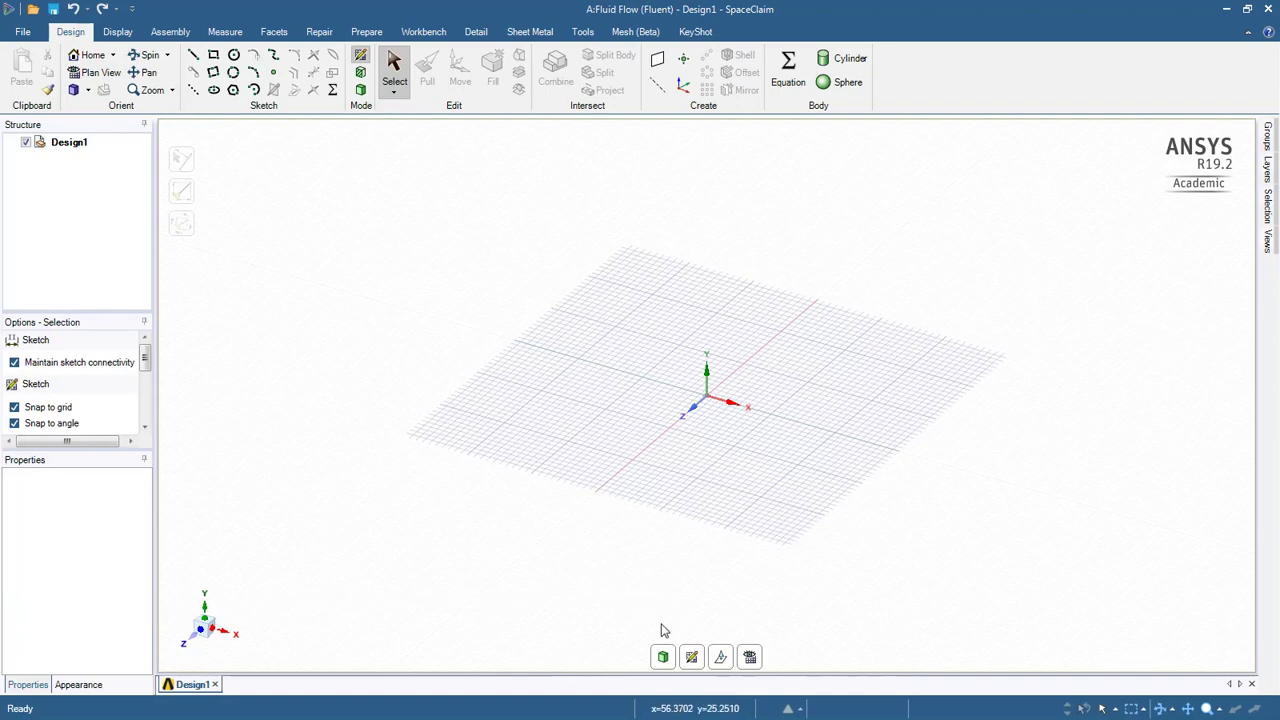
Step: Sketch on the XY plane through the origin, viewed in plan view
left_click(691, 658)
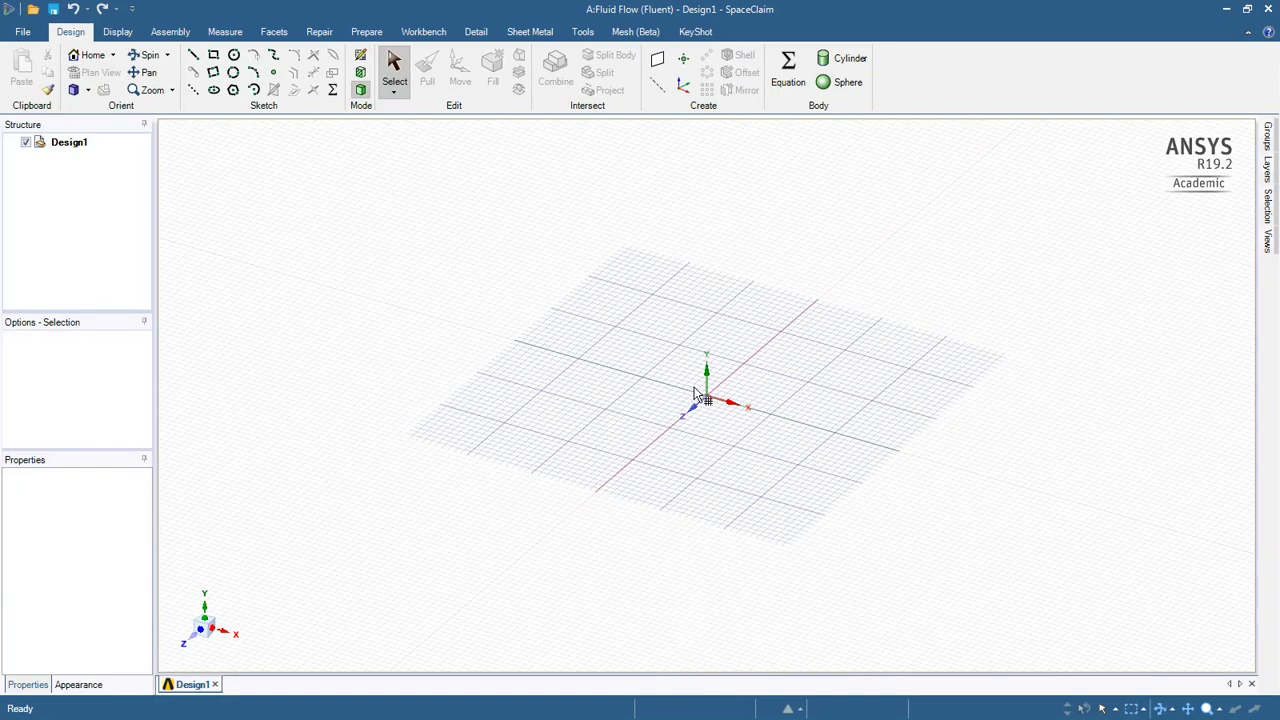
left_click(728, 385)
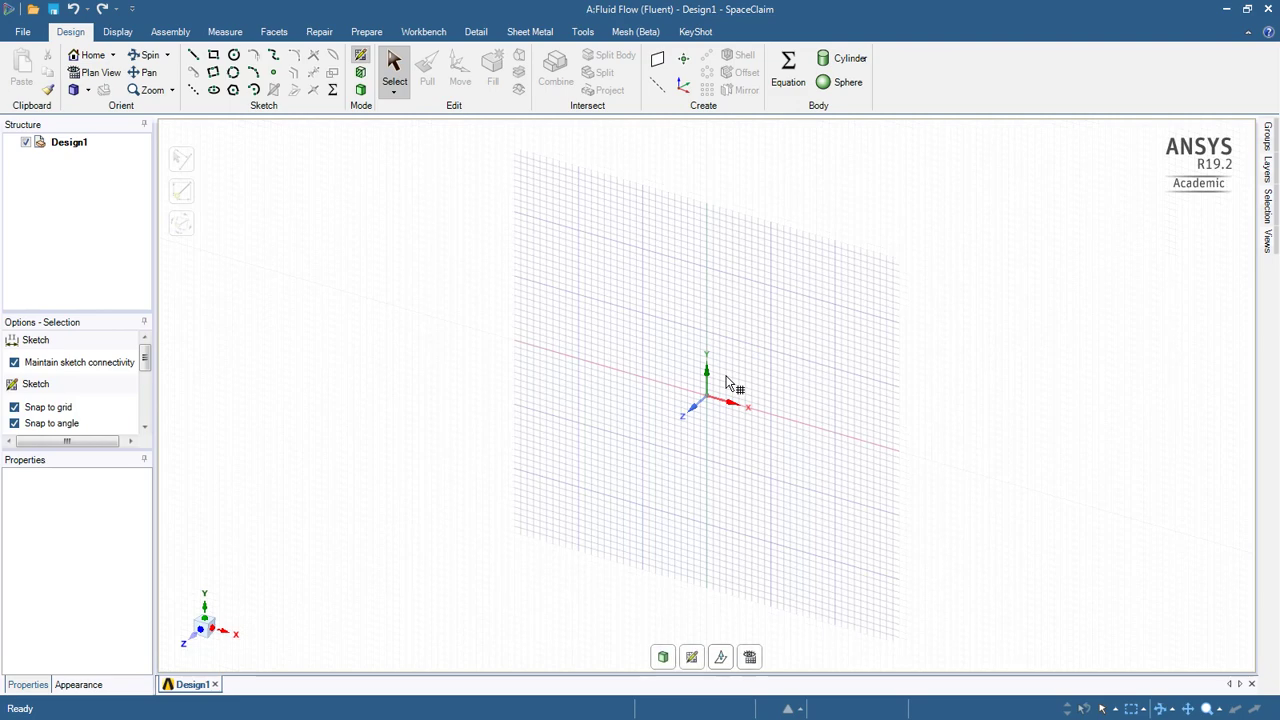
left_click(751, 657)
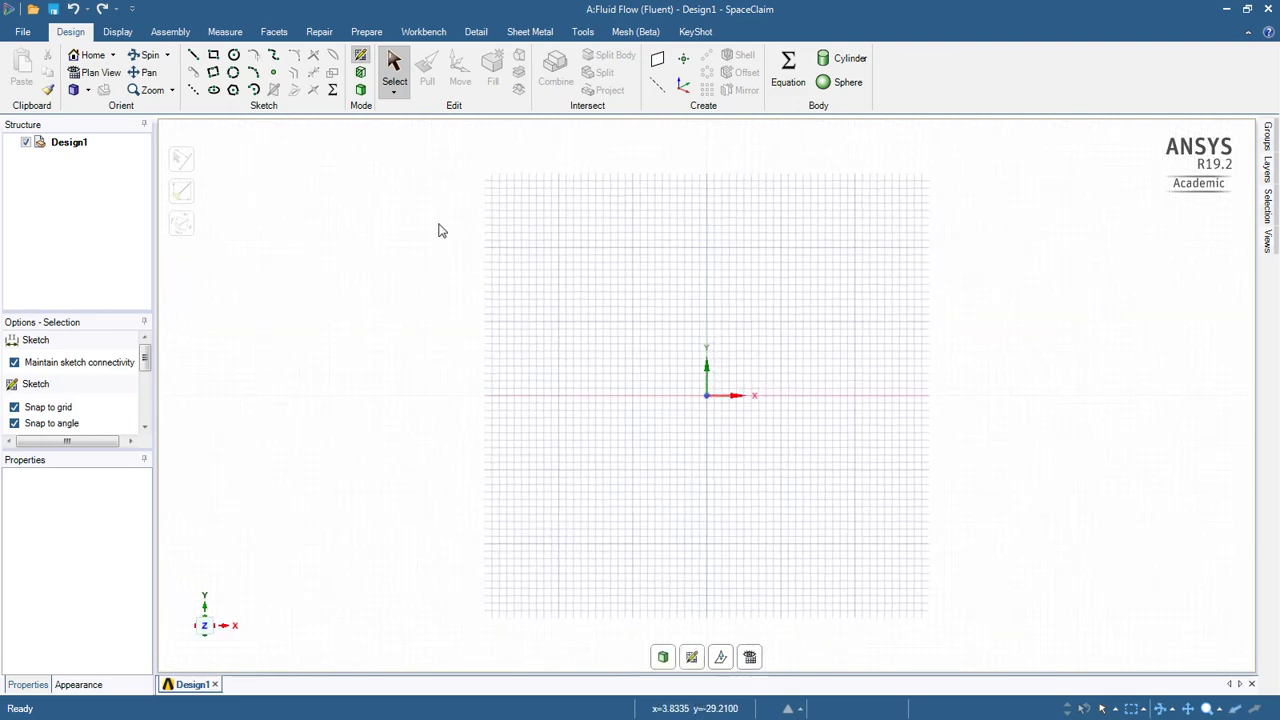
Step: Draw a 1000 mm by 10 mm rectangle from the origin and turn it into a surface
left_click(213, 54)
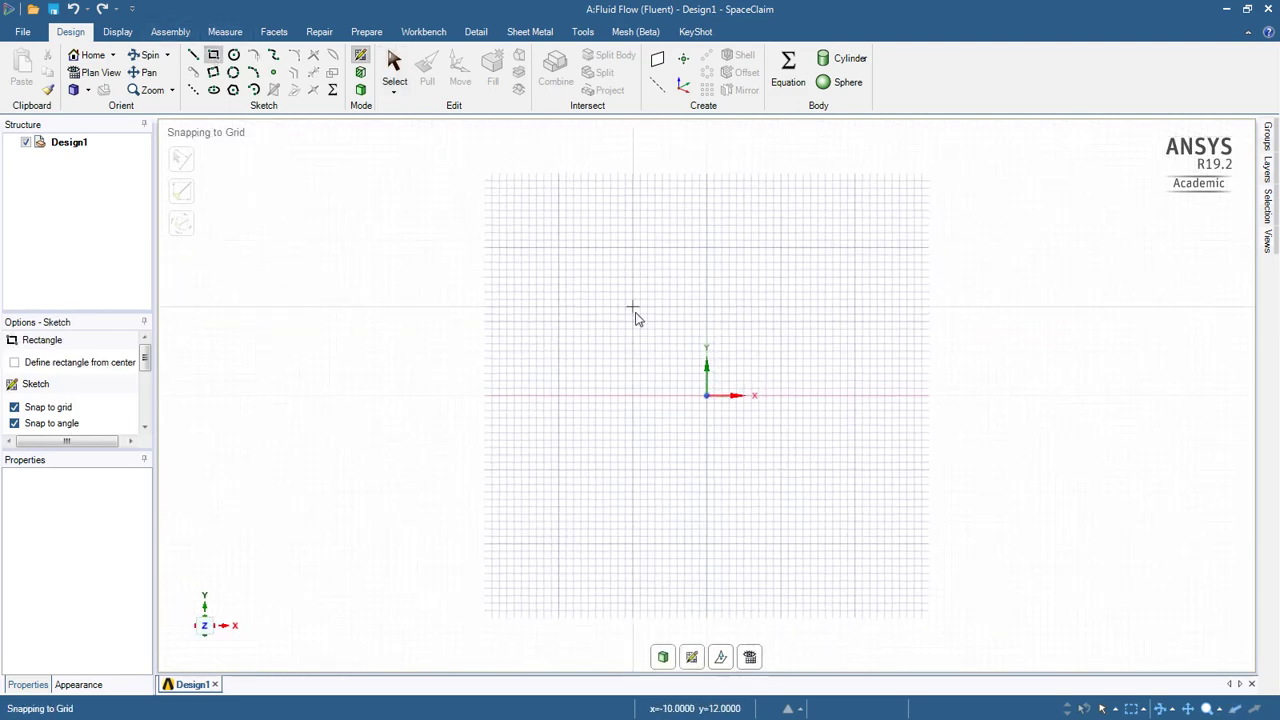
left_click(707, 397)
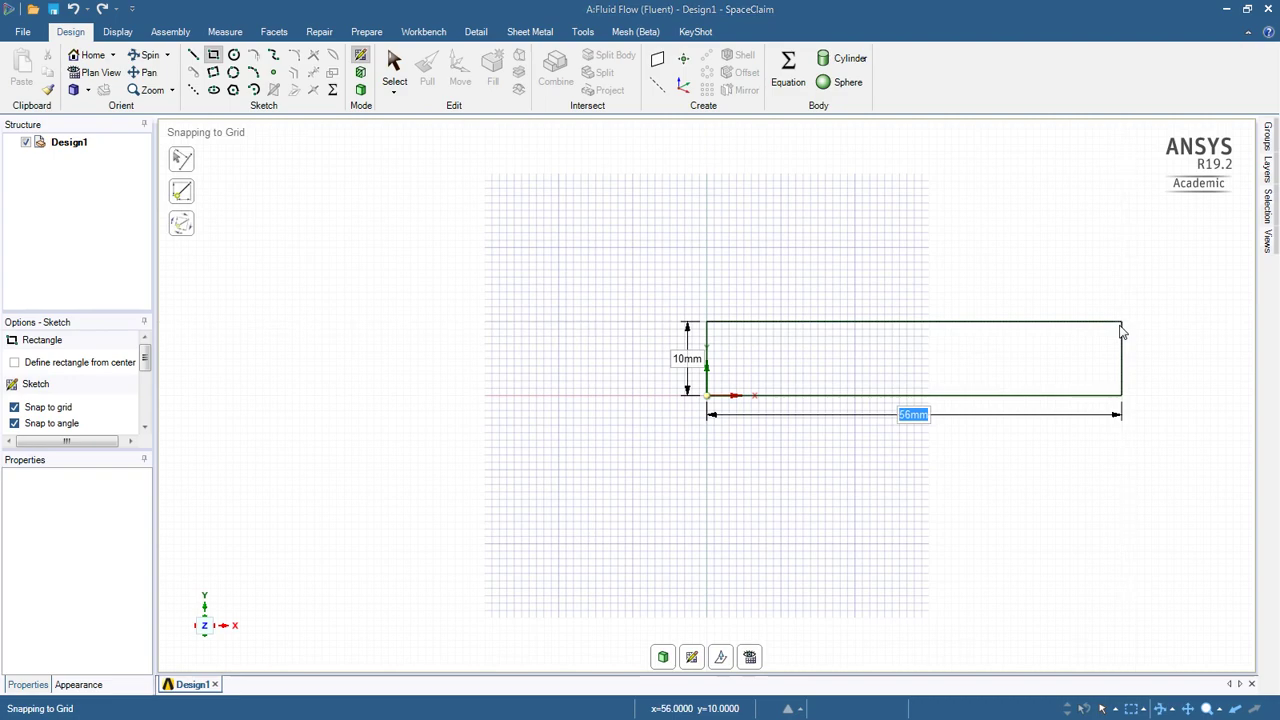
type("1000")
key("Tab")
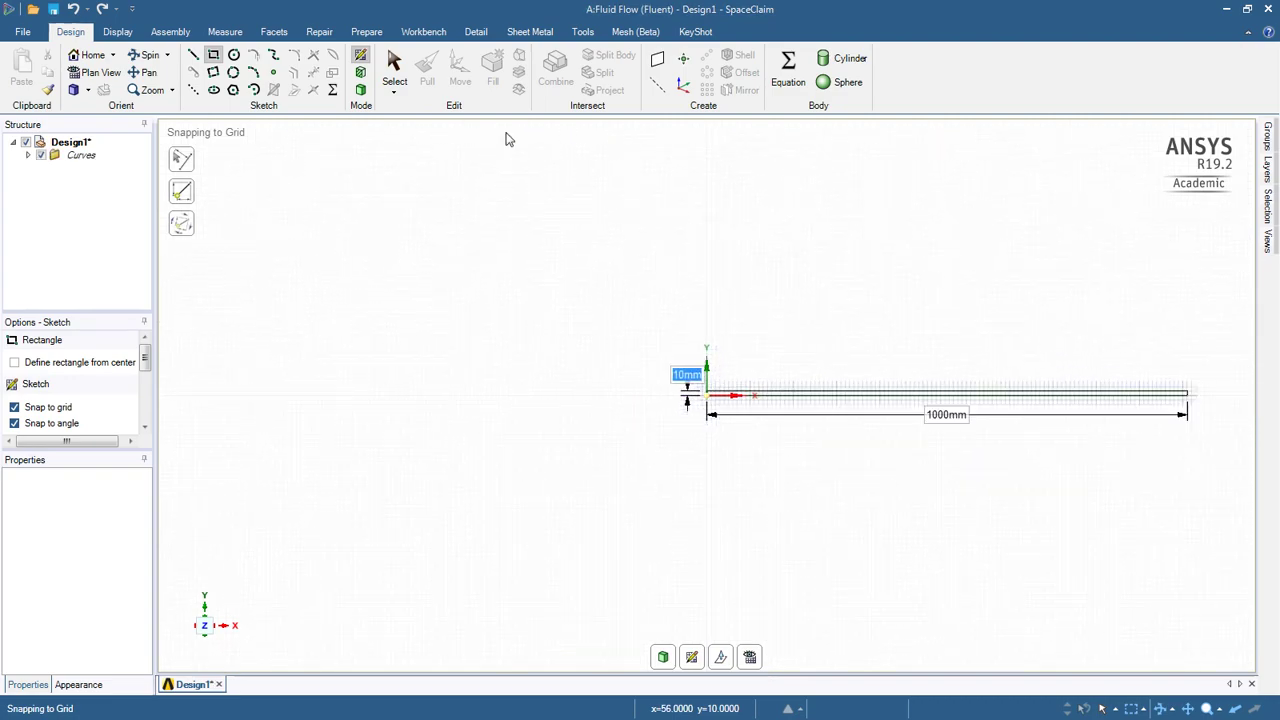
key("Return")
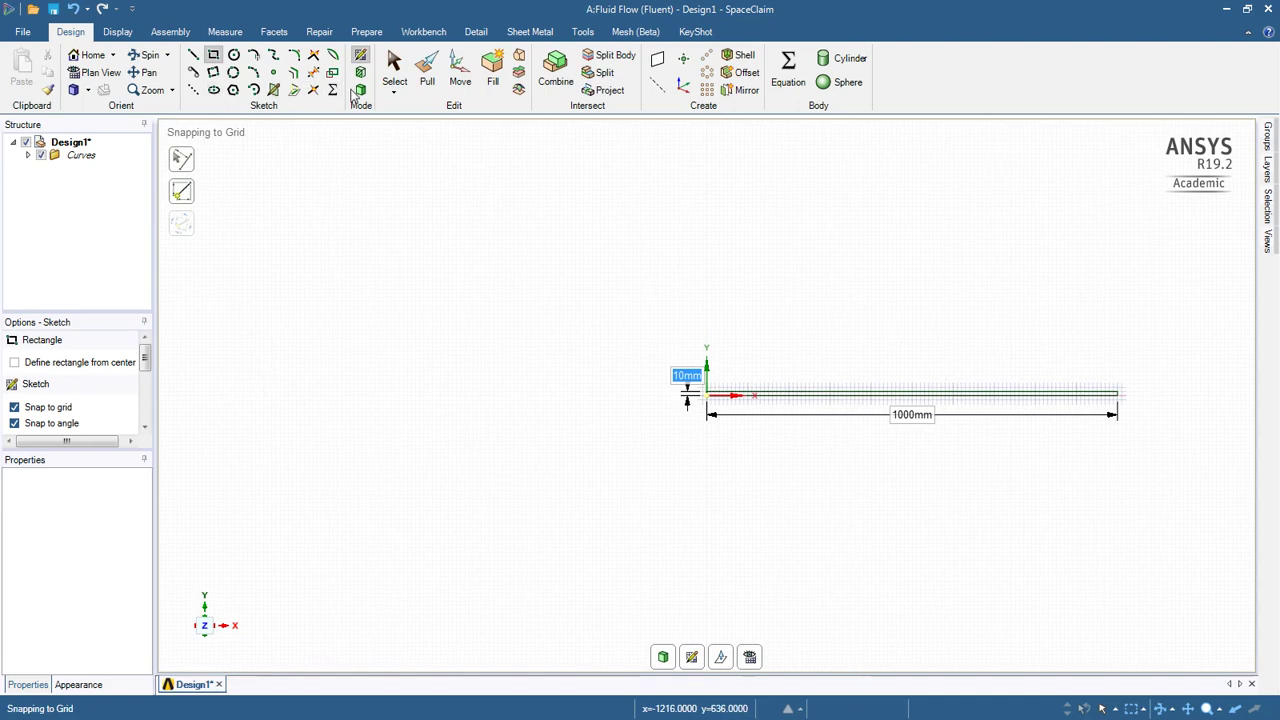
left_click(359, 90)
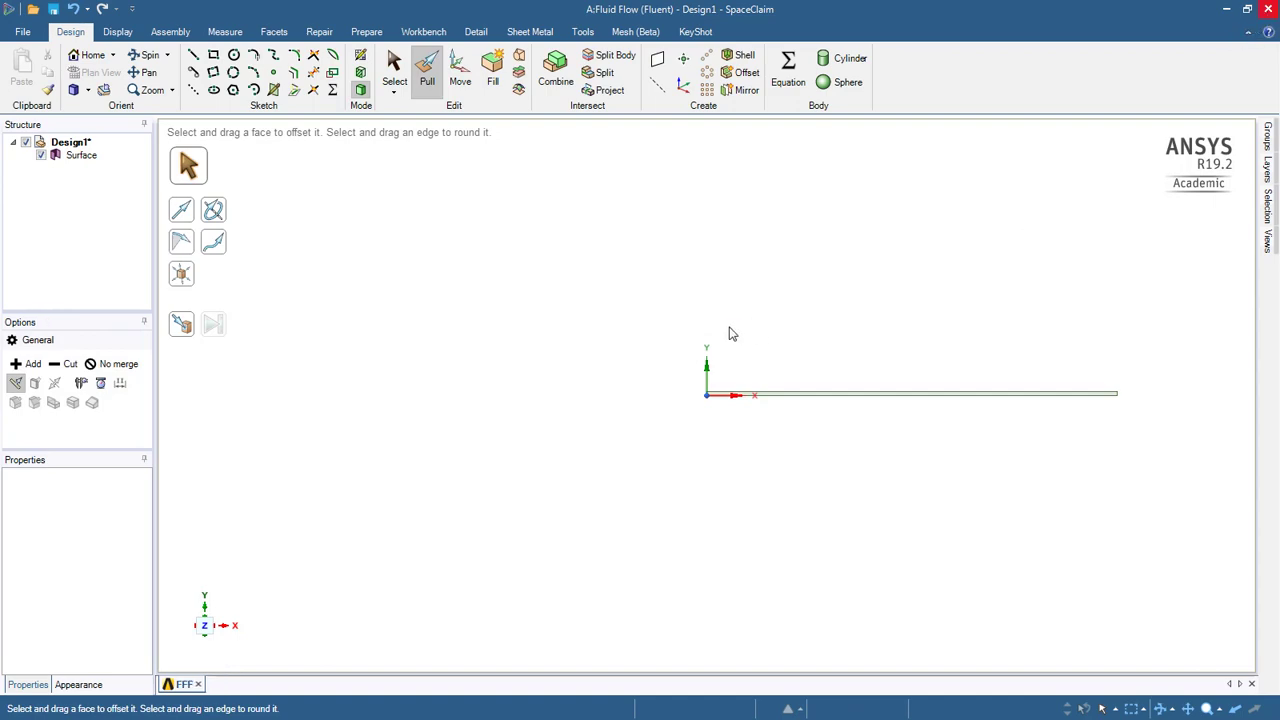
key("alt+Tab")
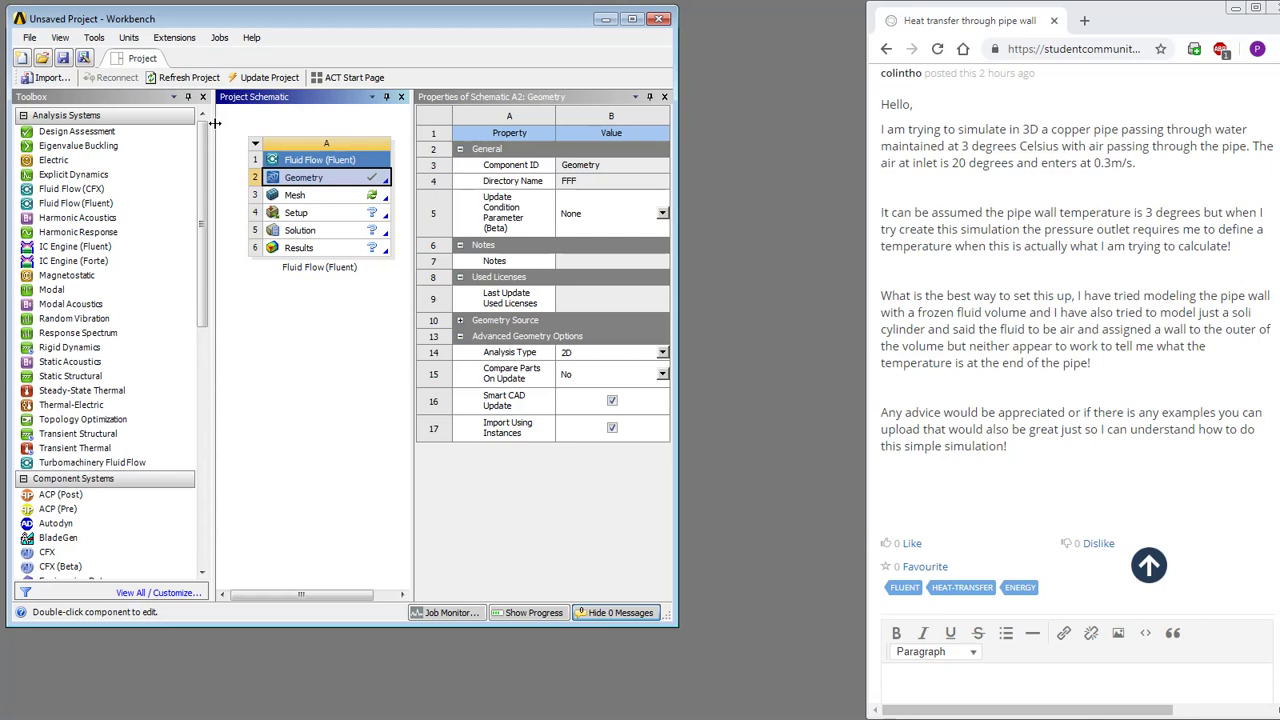
Step: Refresh the project, review Mesh and Geometry properties, and open the Mesh cell in ANSYS Meshing
left_click(190, 78)
left_click(299, 196)
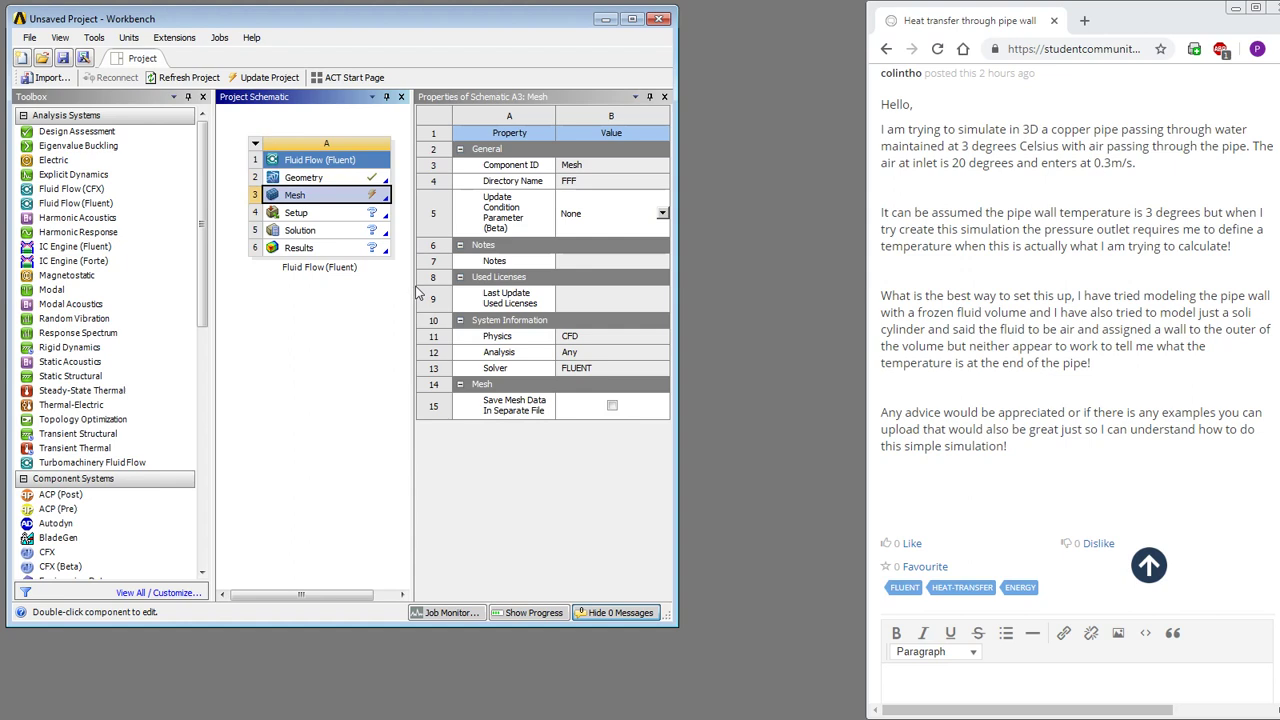
left_click(303, 180)
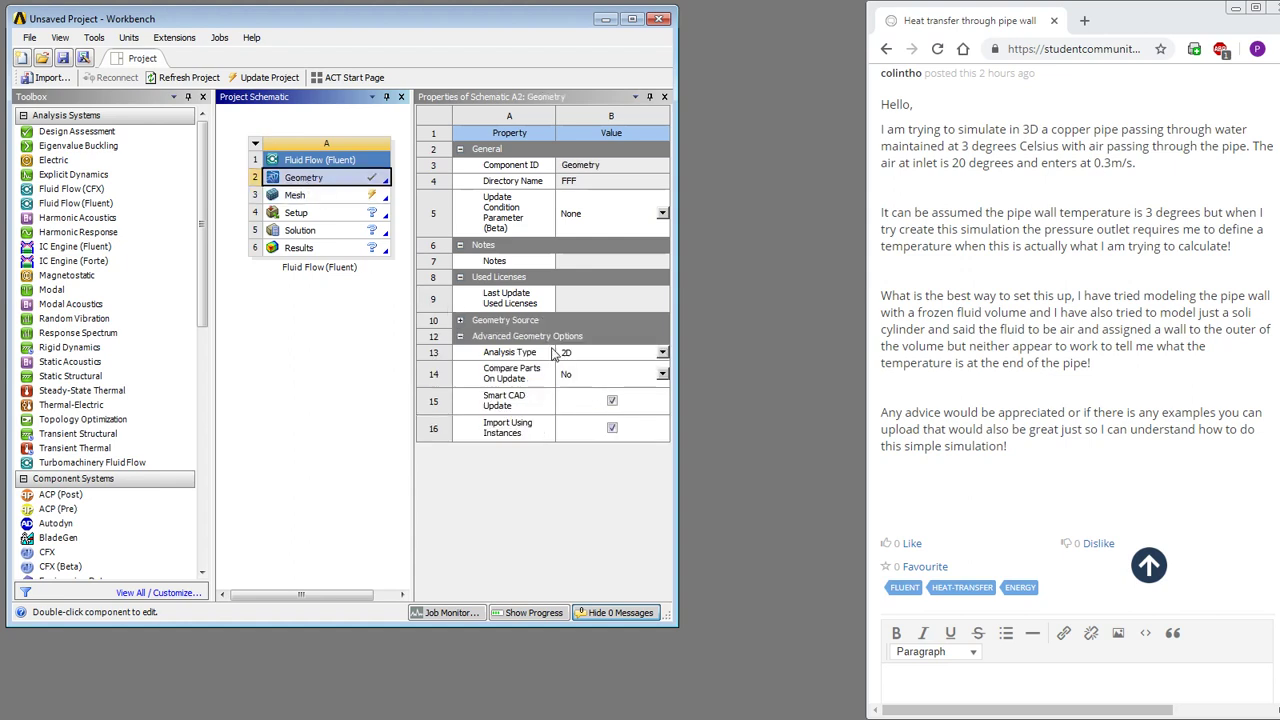
double_click(288, 197)
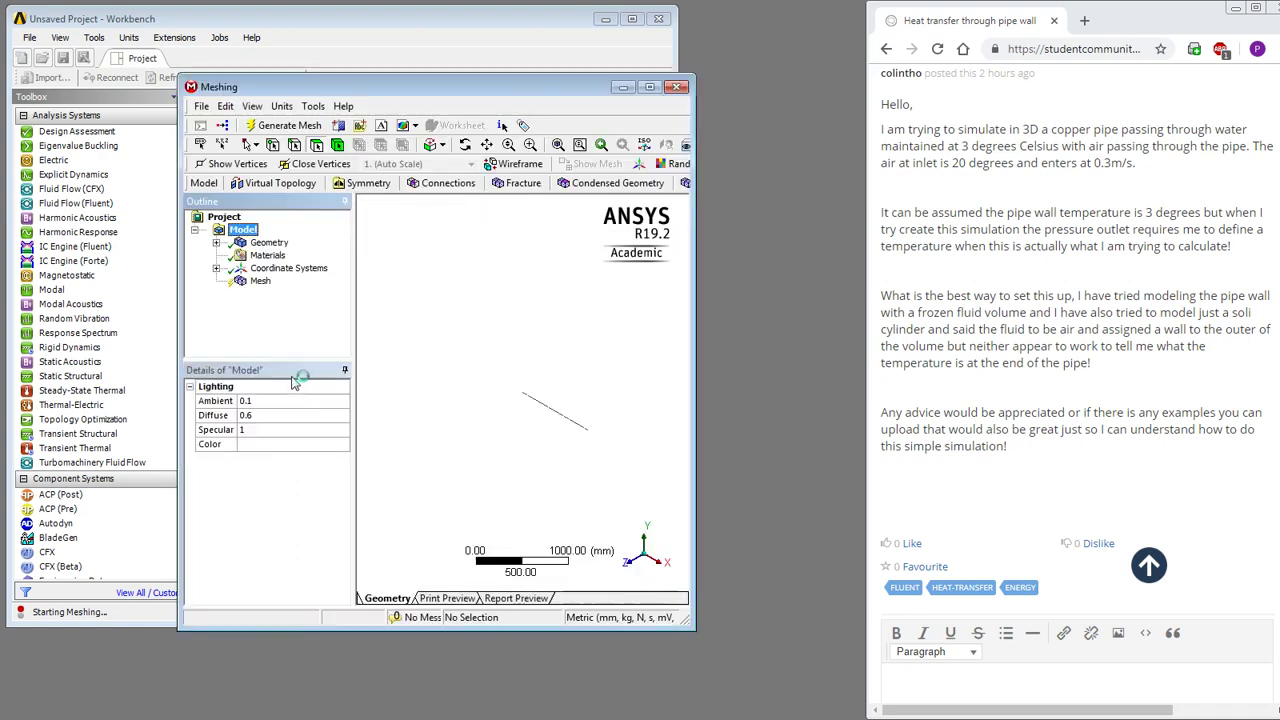
Step: Name the 10 mm left edge 'inlet' and the 1000 mm bottom edge 'axis'
double_click(380, 87)
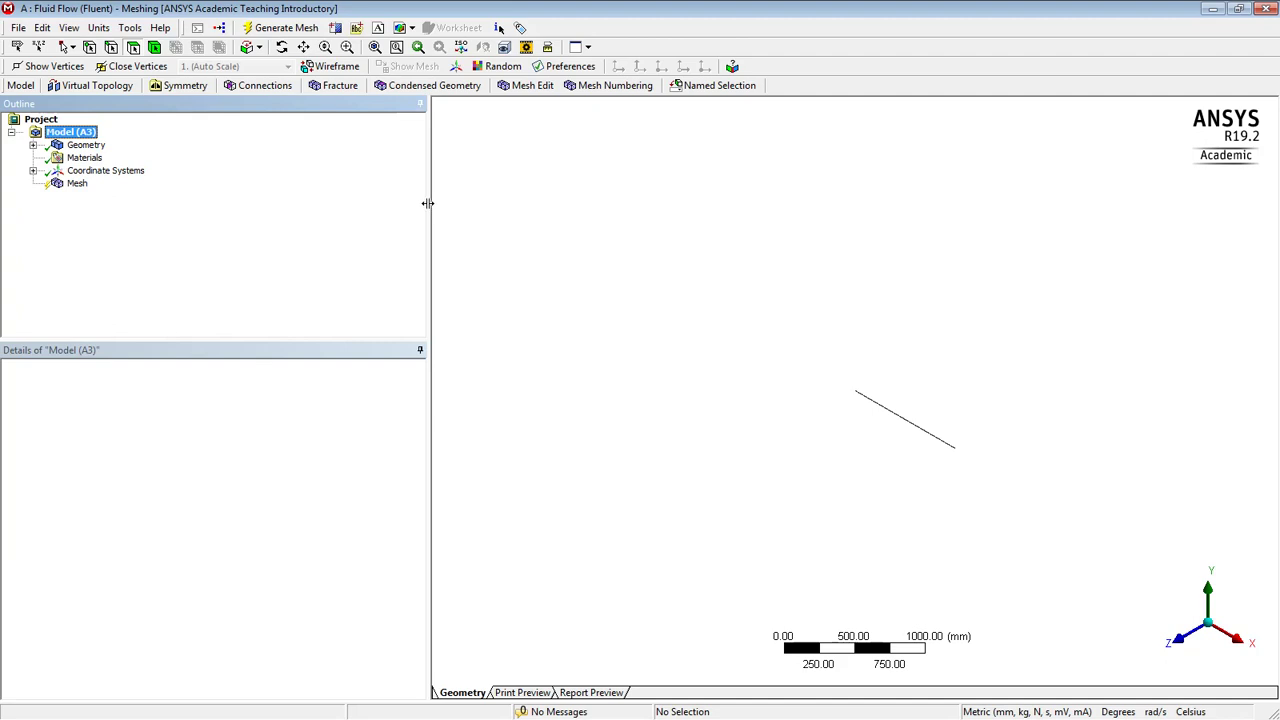
left_click_drag(428, 200, 277, 196)
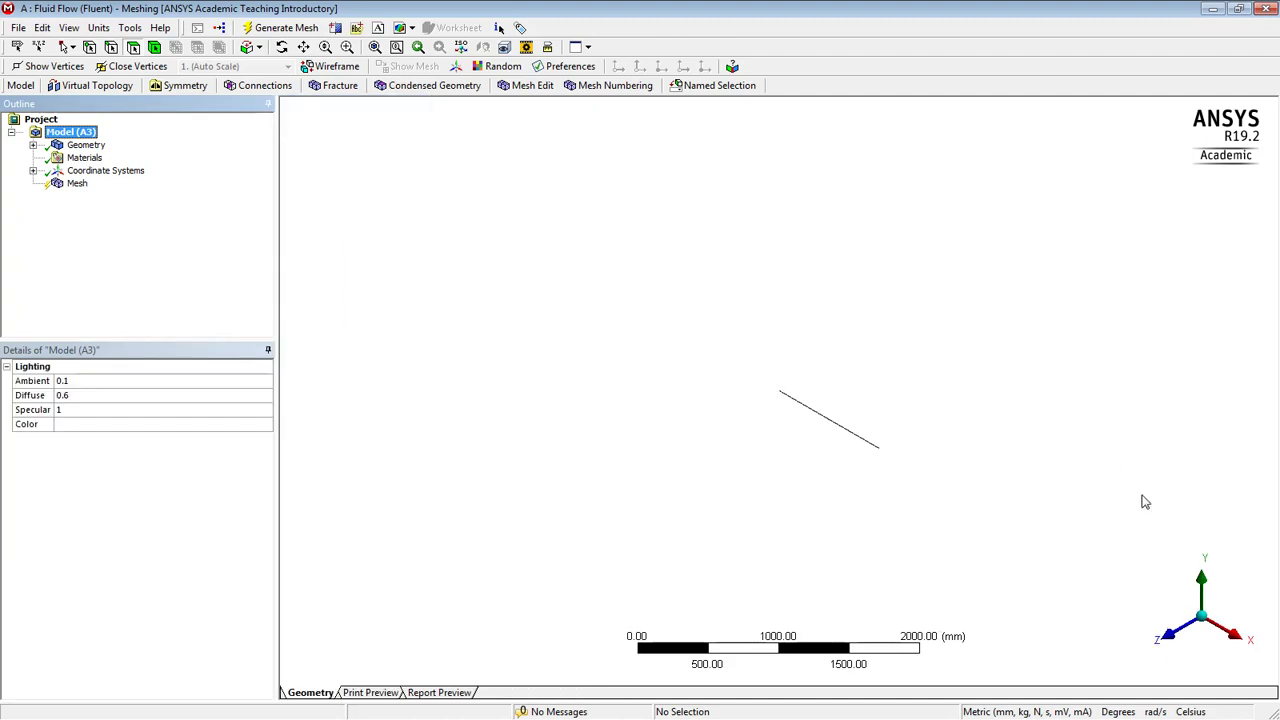
left_click(1176, 643)
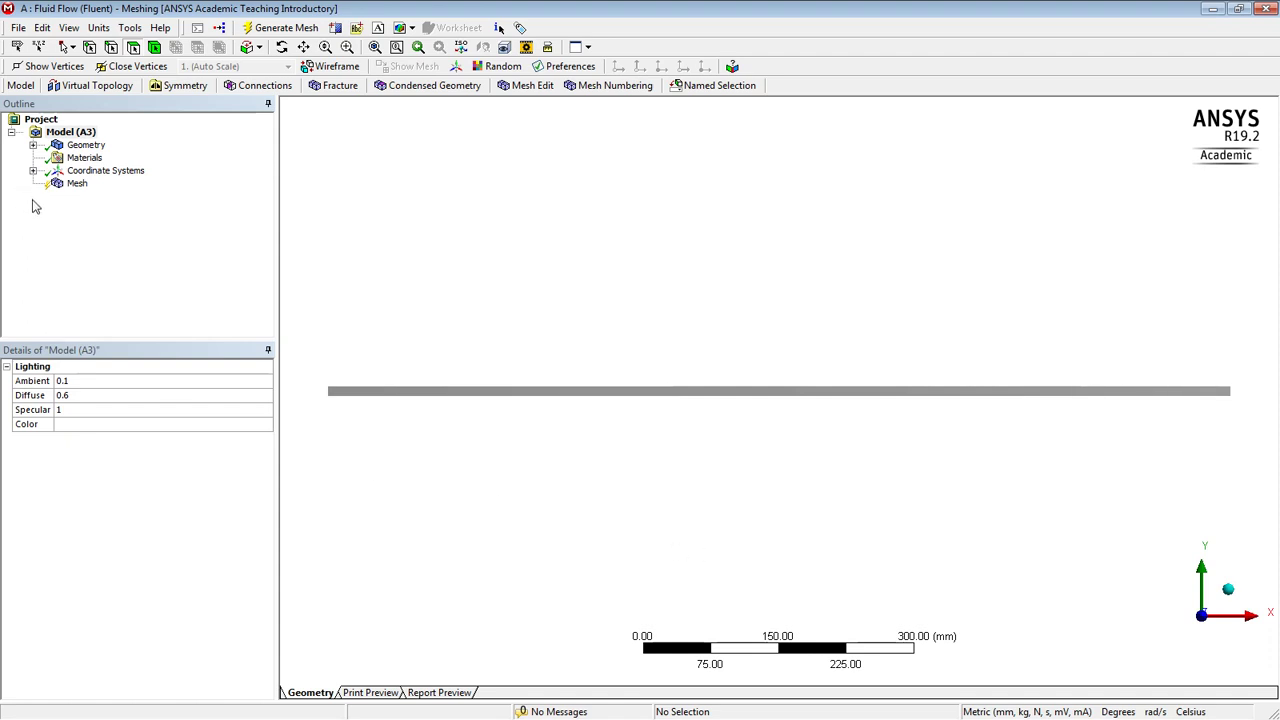
right_click_drag(316, 362, 365, 428)
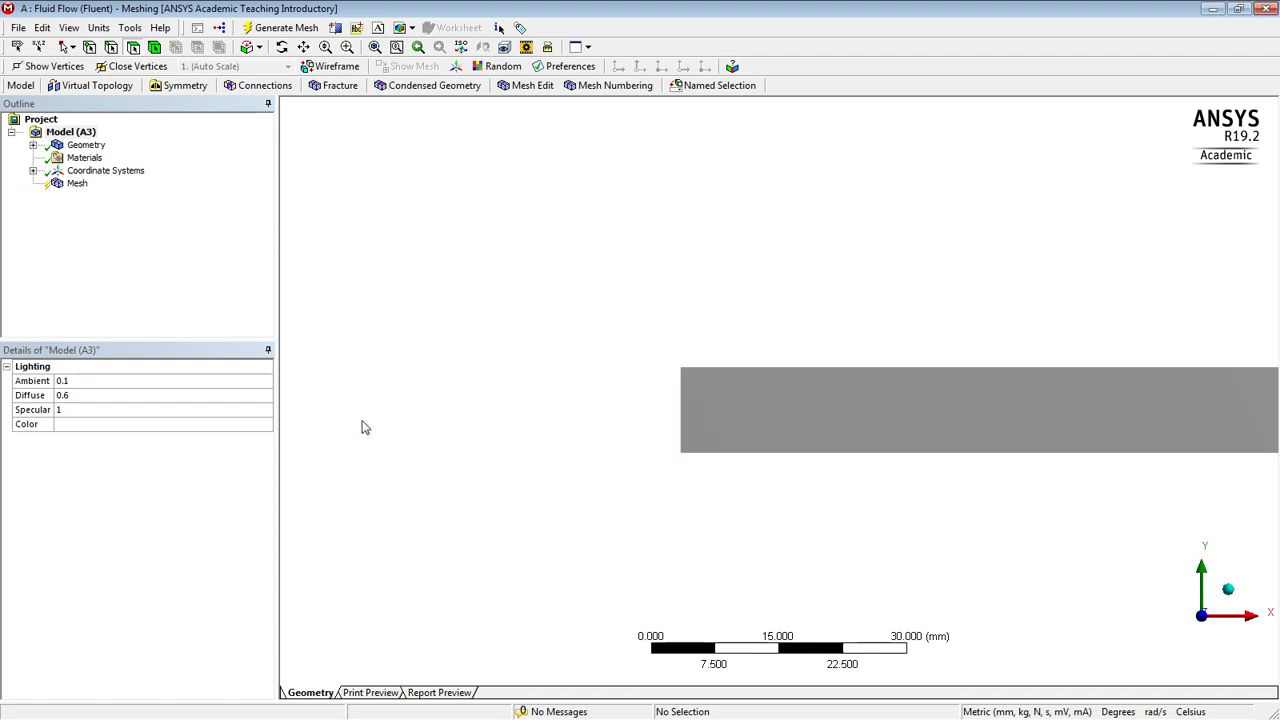
left_click(111, 47)
left_click(681, 420)
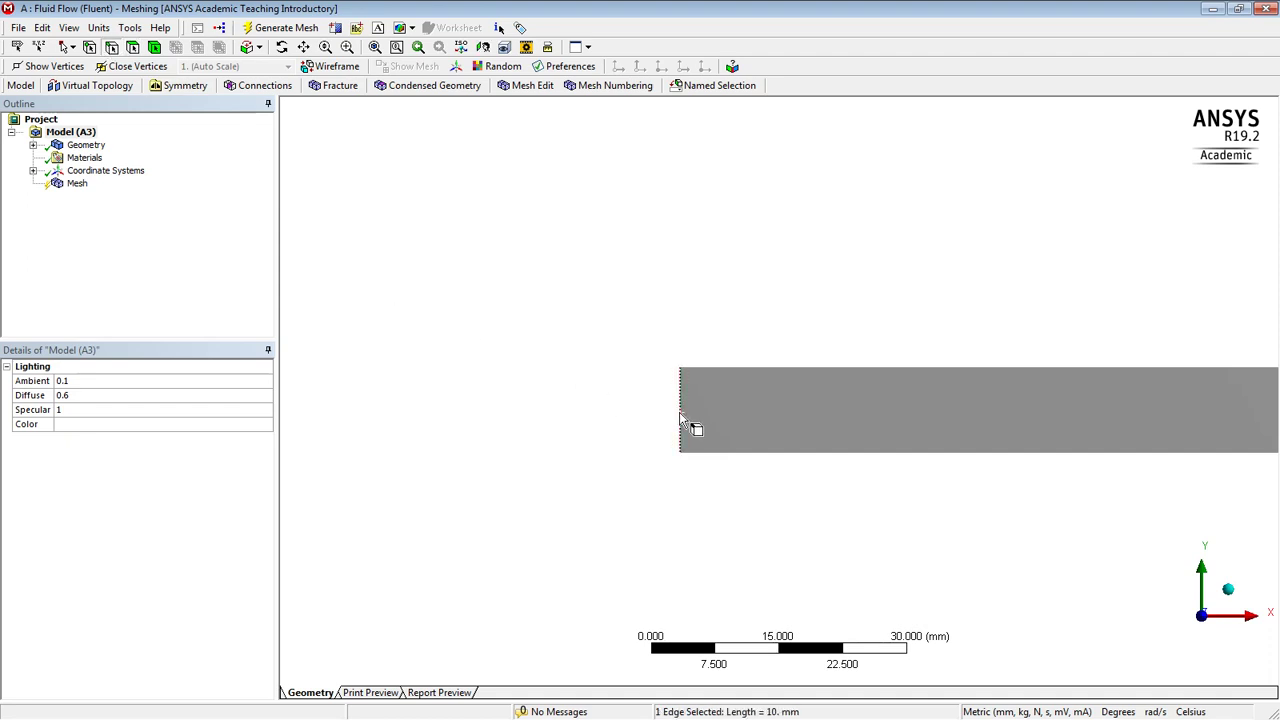
type("n")
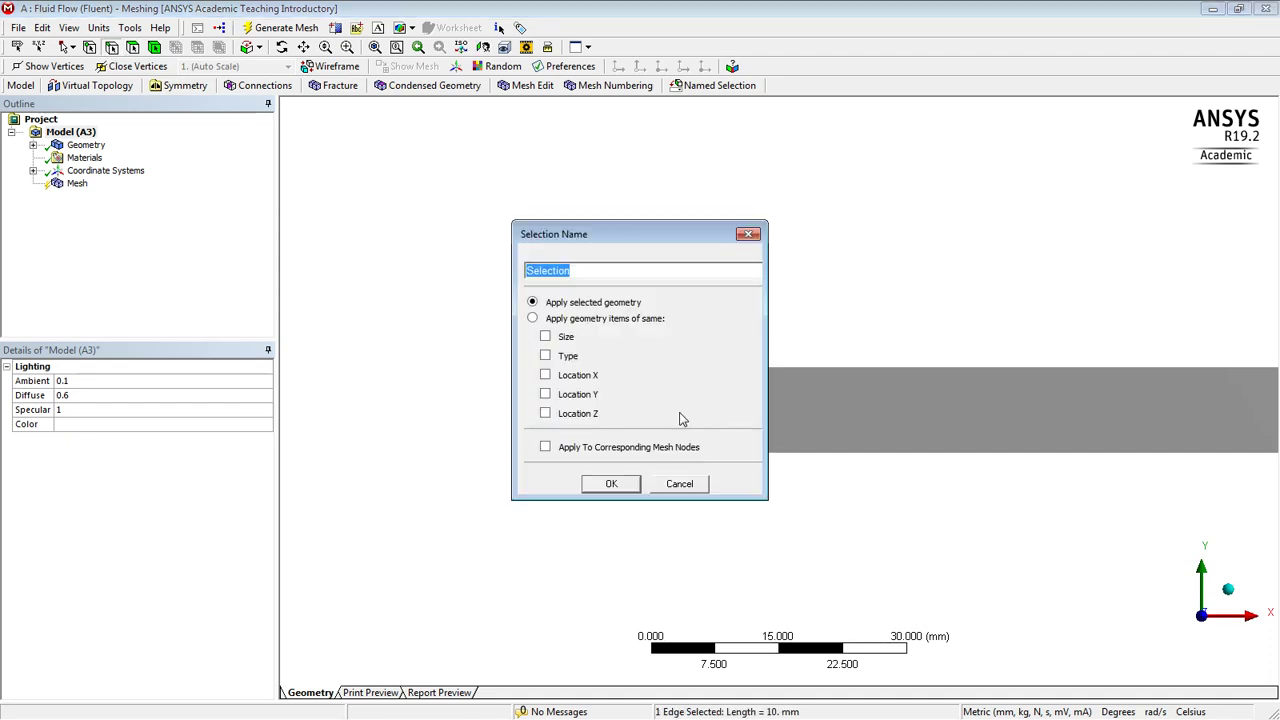
type("inlet")
key("Return")
left_click(728, 453)
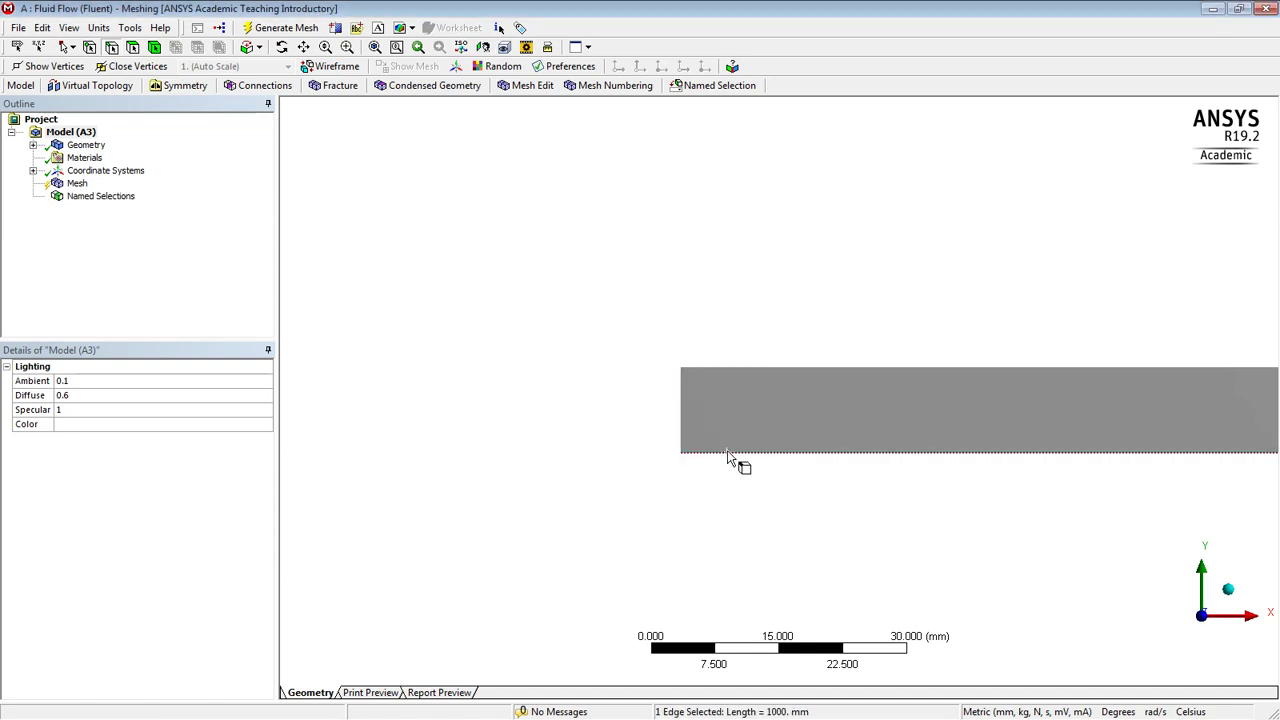
type("n")
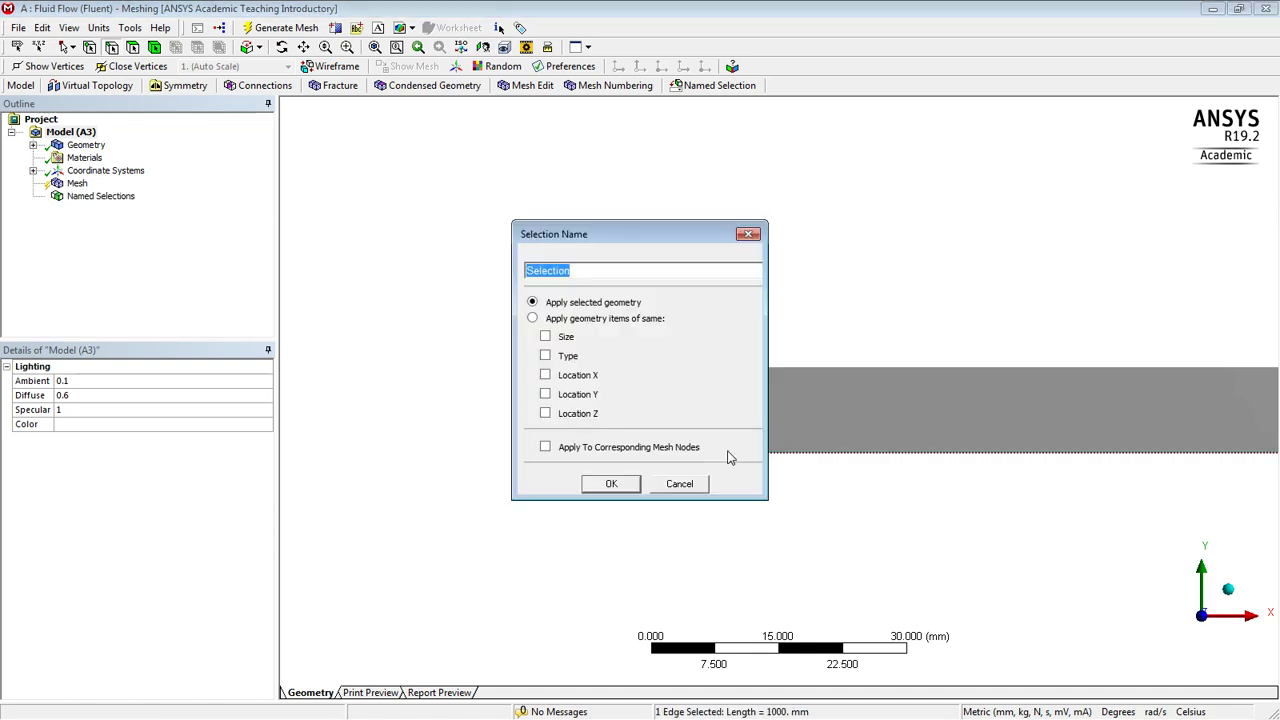
type("axis")
key("Return")
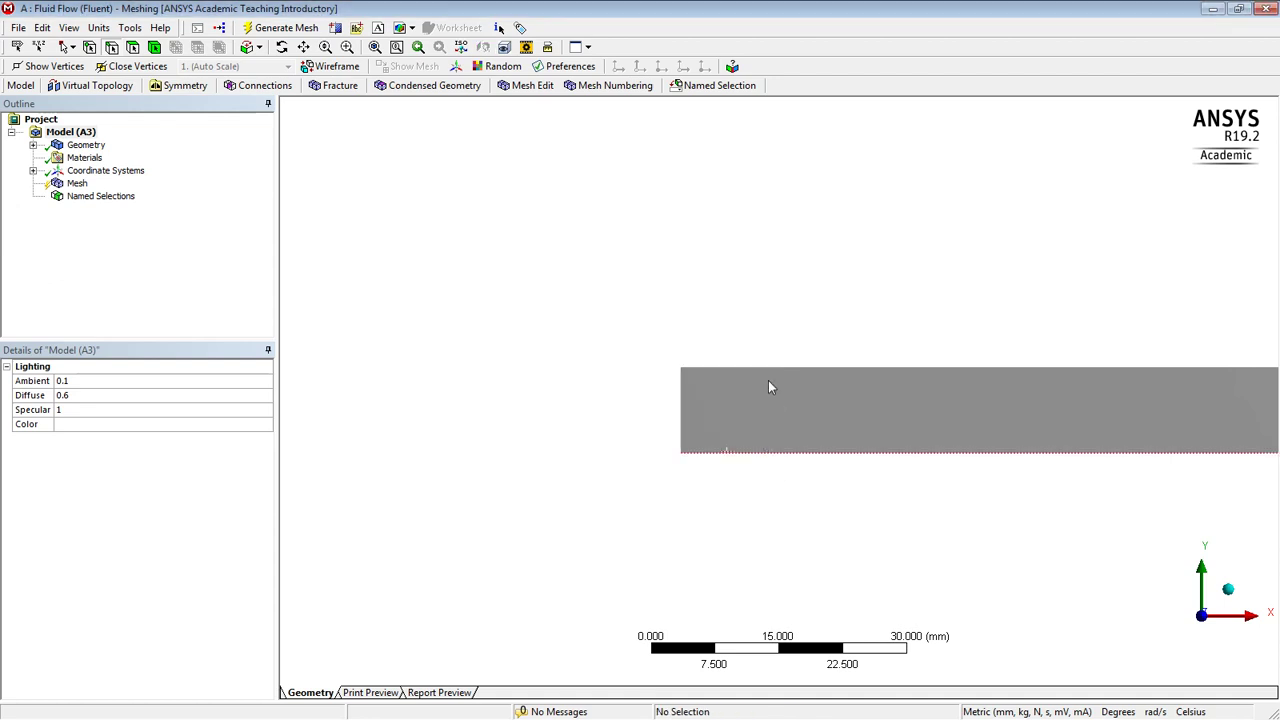
Step: Name the top edge 'wall' and the right end edge 'outlet', then review Named Selections
left_click(768, 368)
key("n")
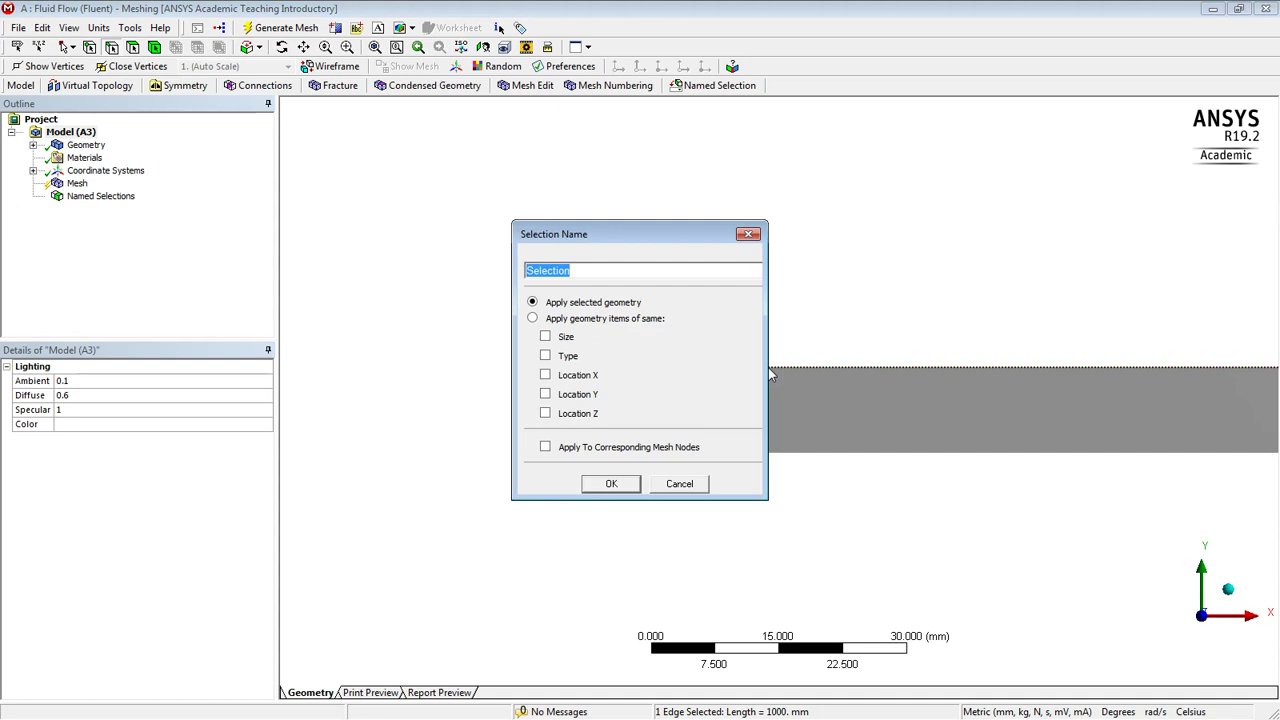
type("wall")
key("Return")
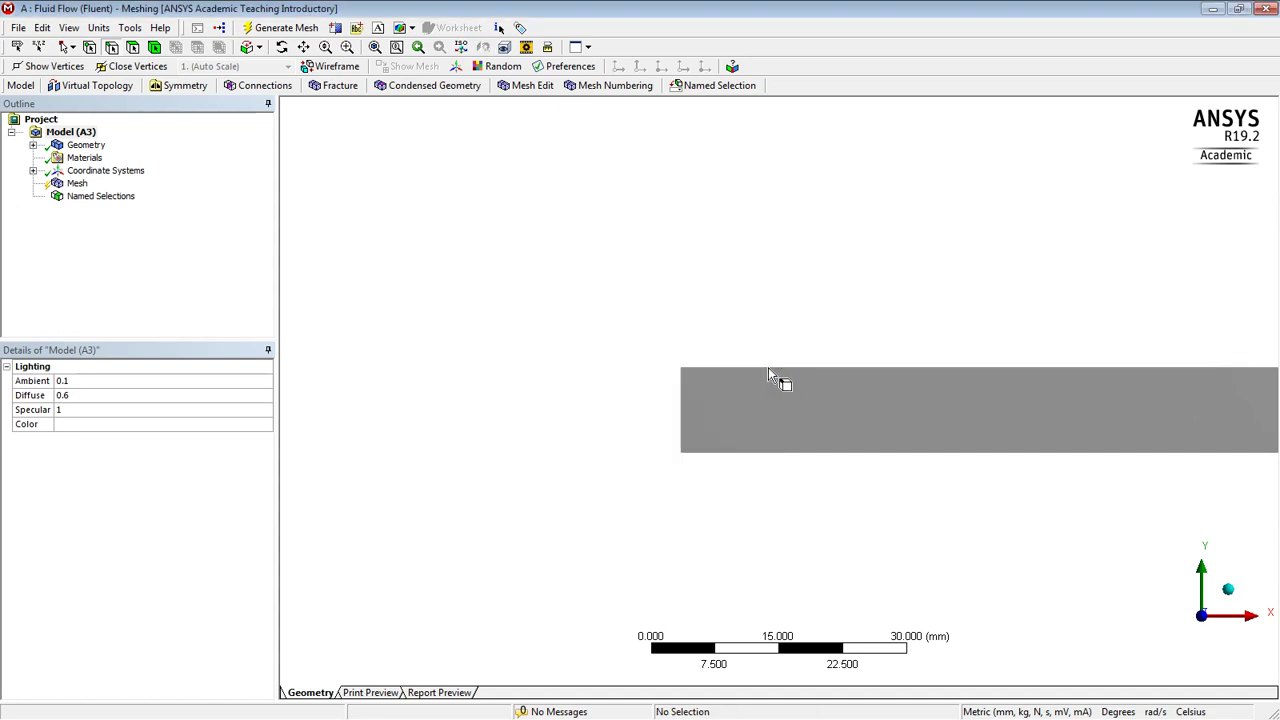
key("F7")
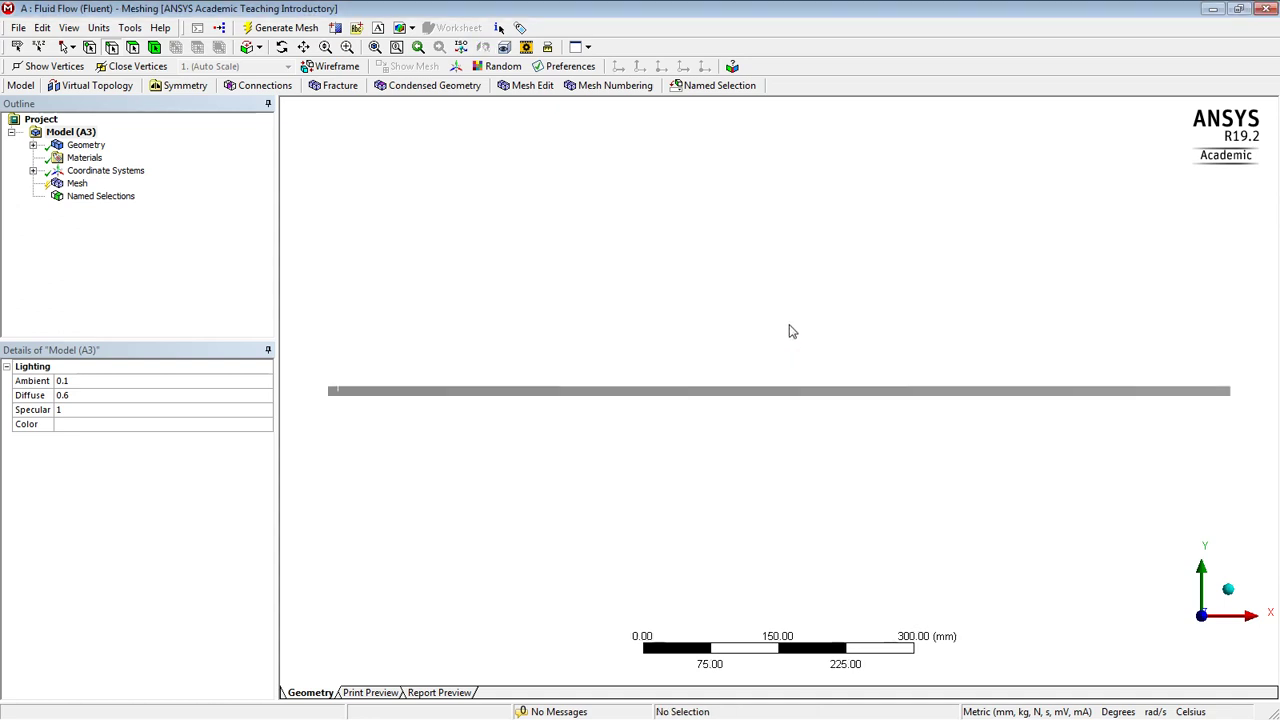
right_click_drag(1198, 360, 1243, 427)
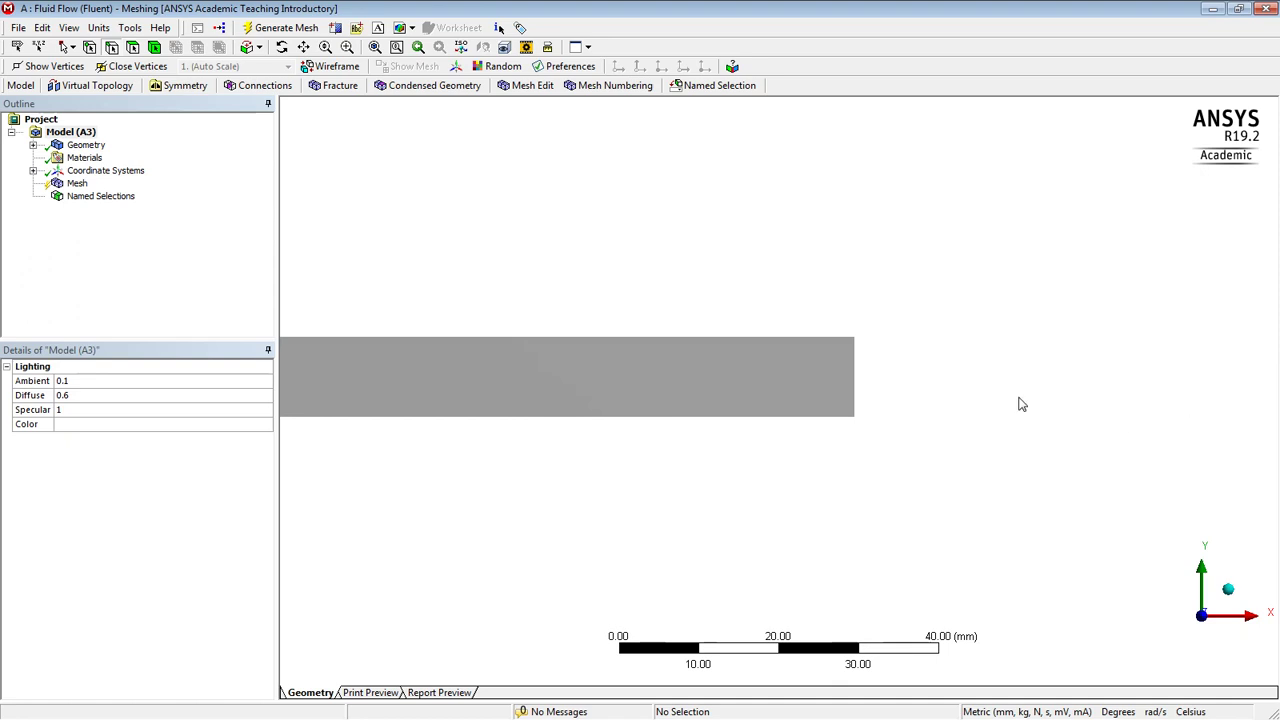
left_click(854, 396)
type("n")
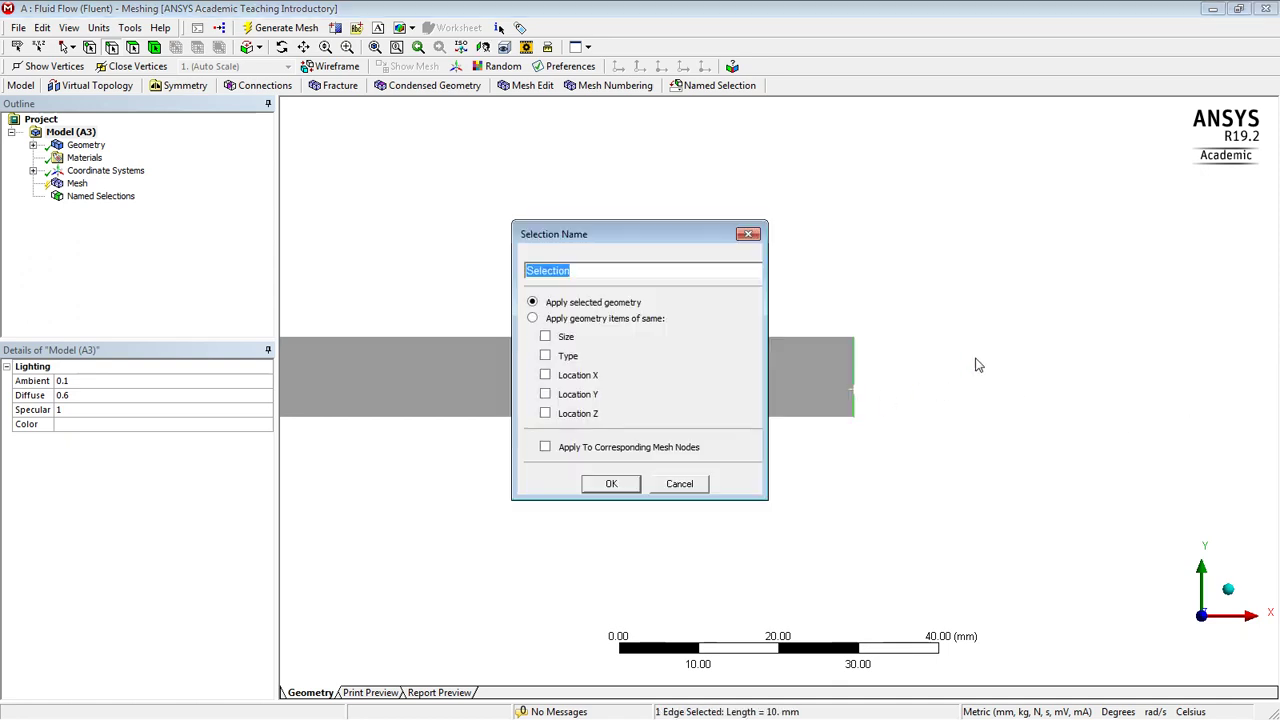
type("outlet")
key("Return")
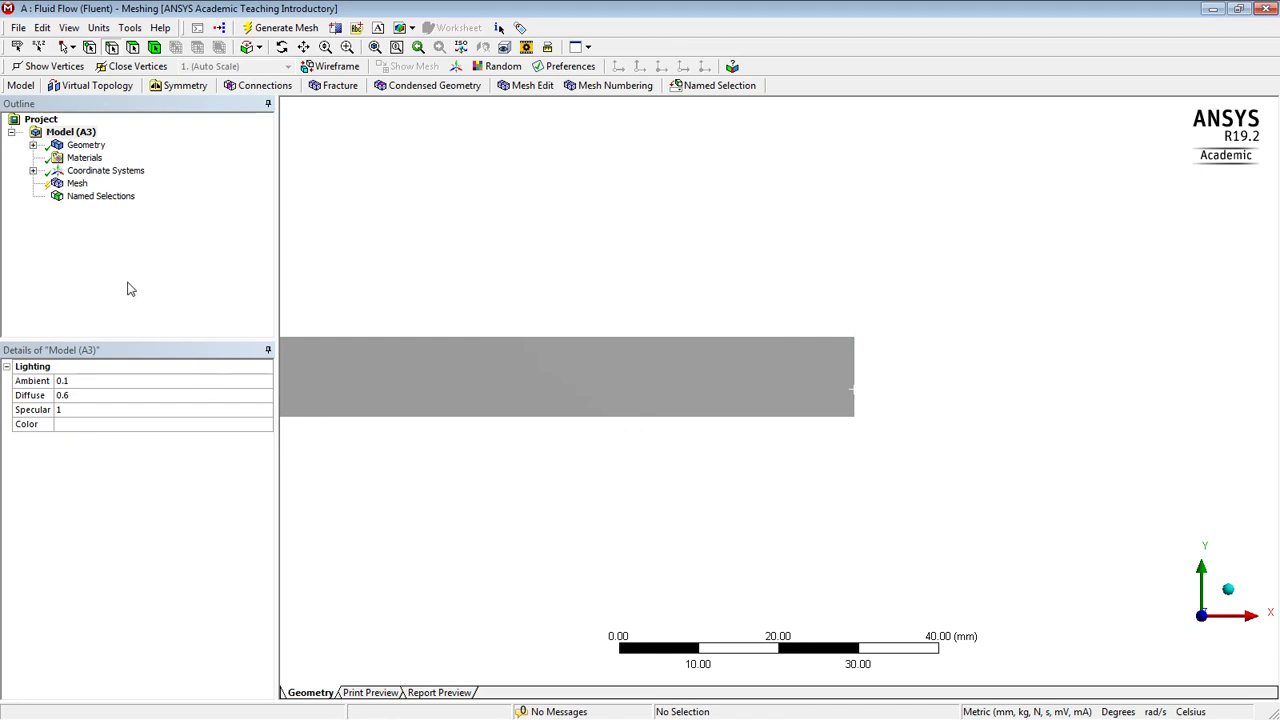
left_click(33, 197)
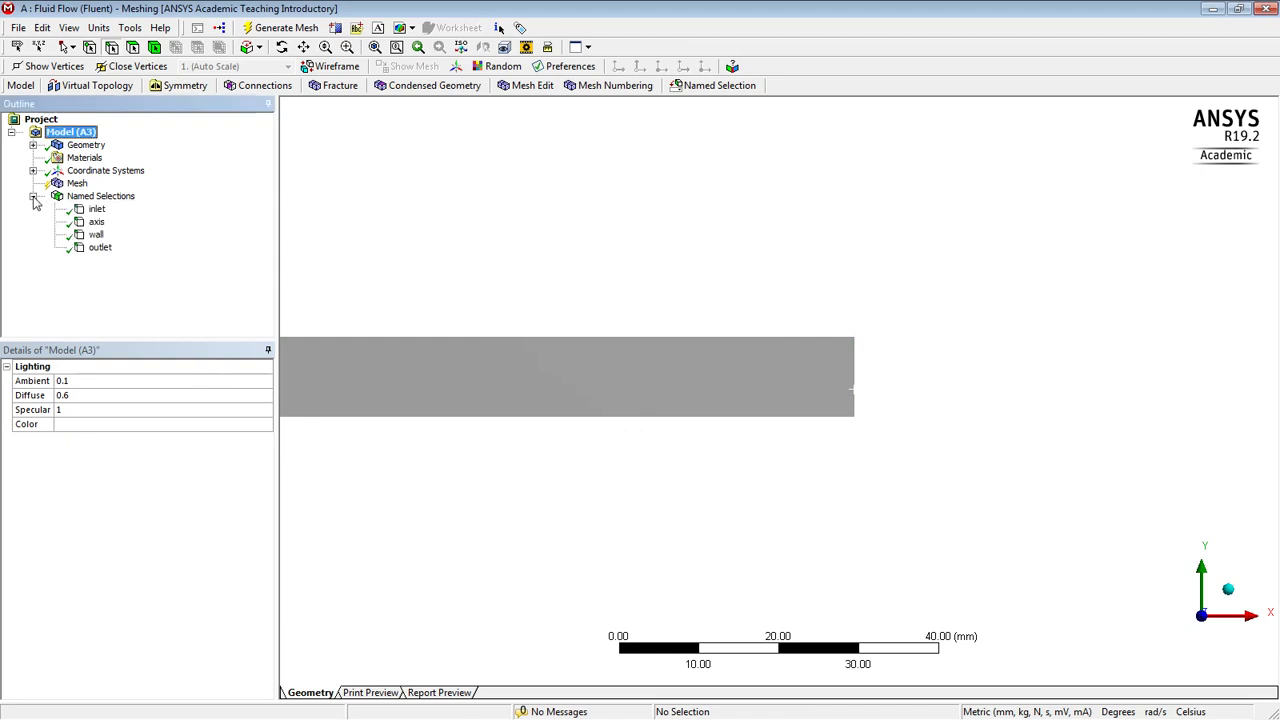
Step: Add an Edge Sizing on the top and bottom edges with 5 mm element size
left_click(70, 185)
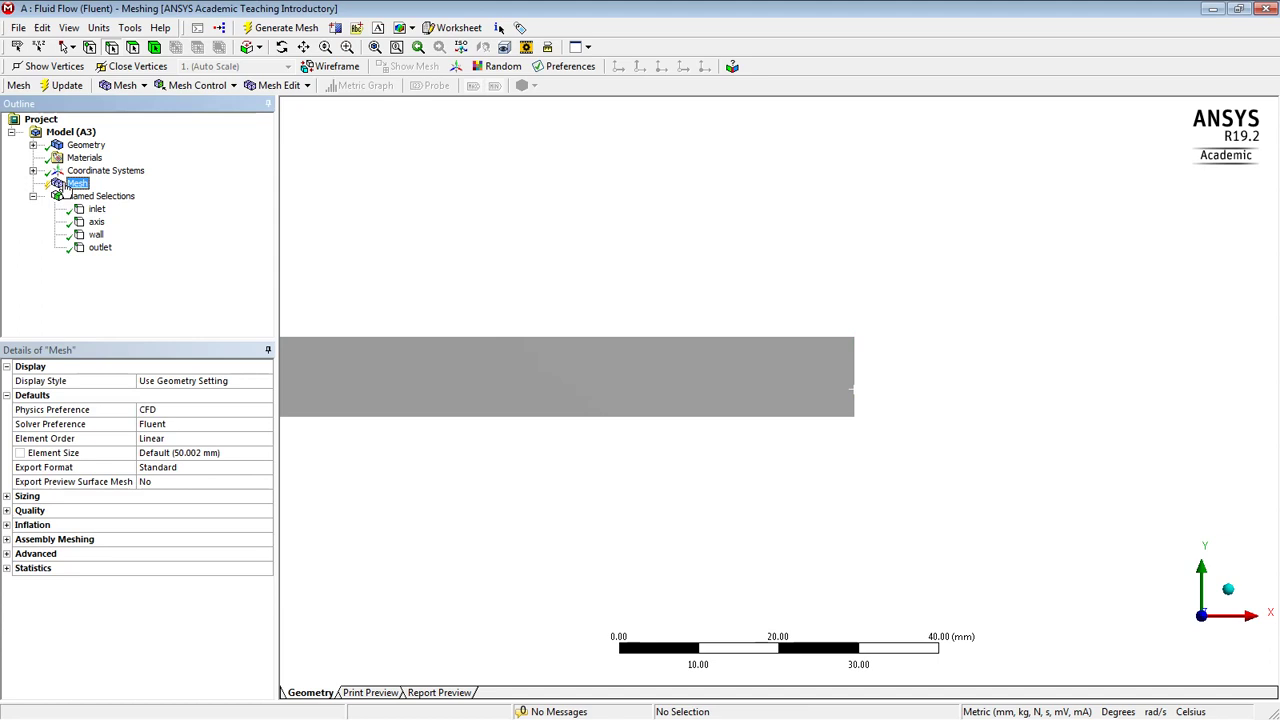
right_click(68, 188)
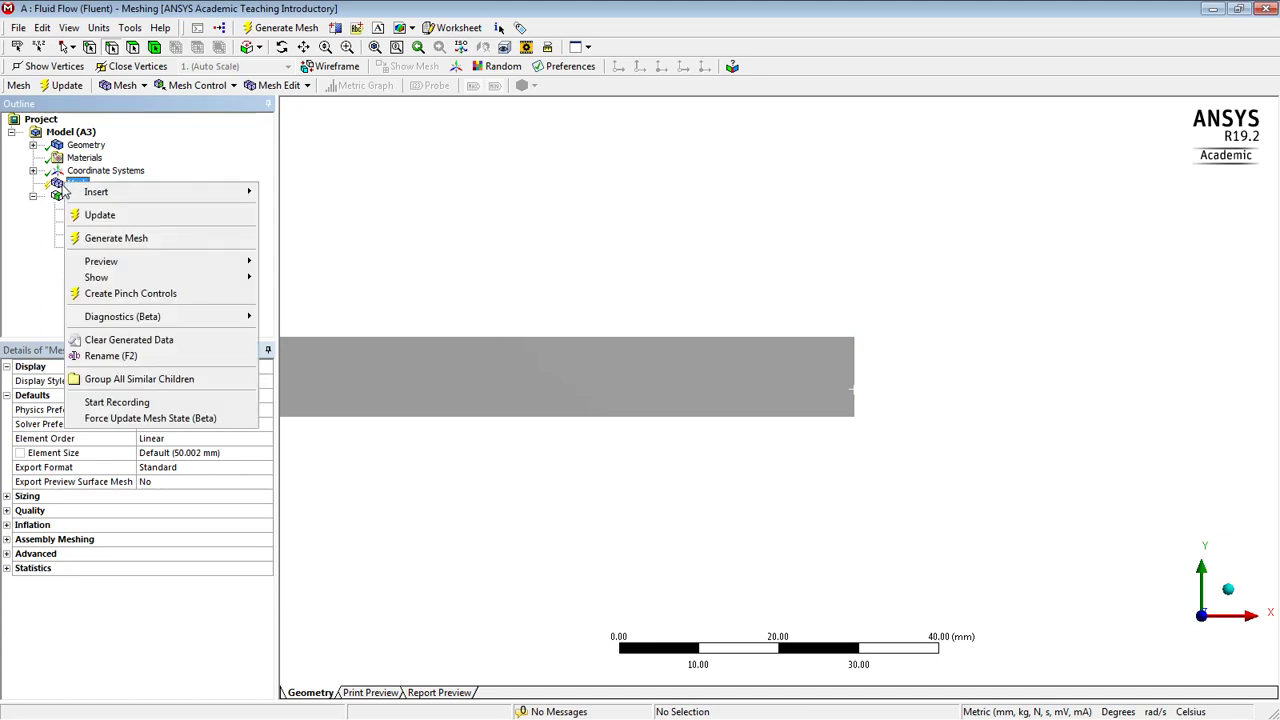
mouse_move(150, 192)
left_click(308, 216)
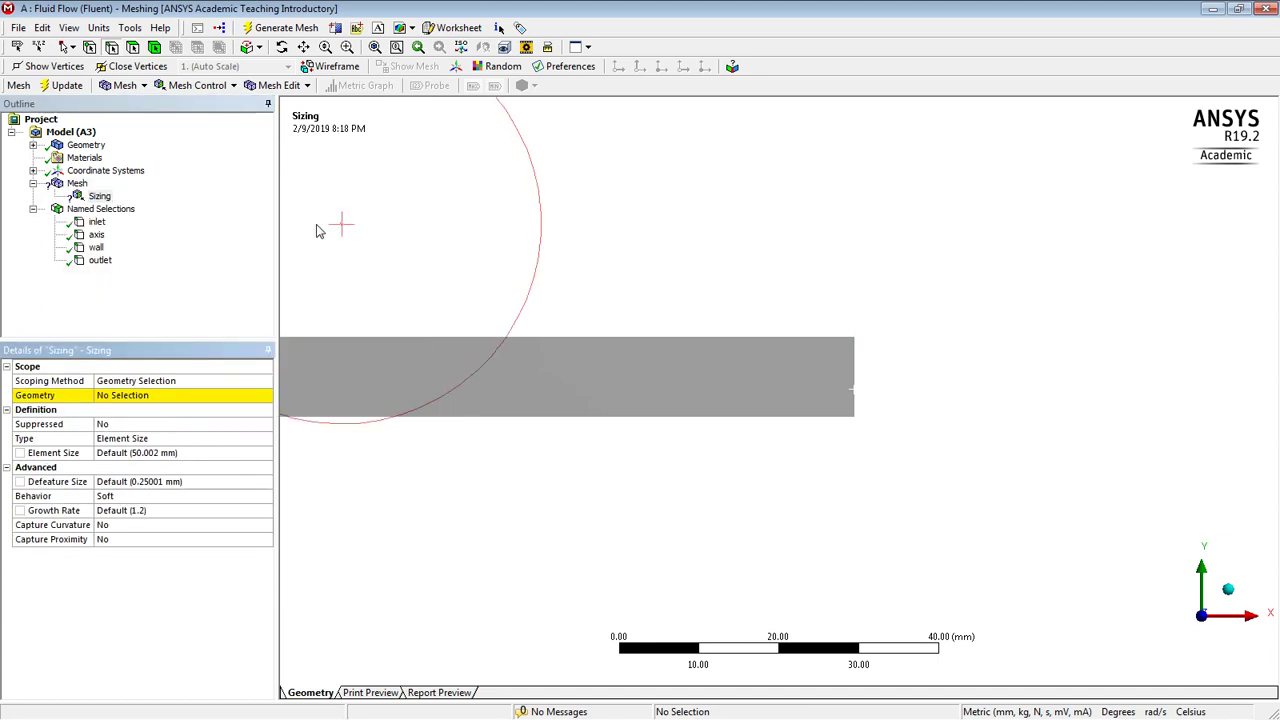
left_click(499, 338)
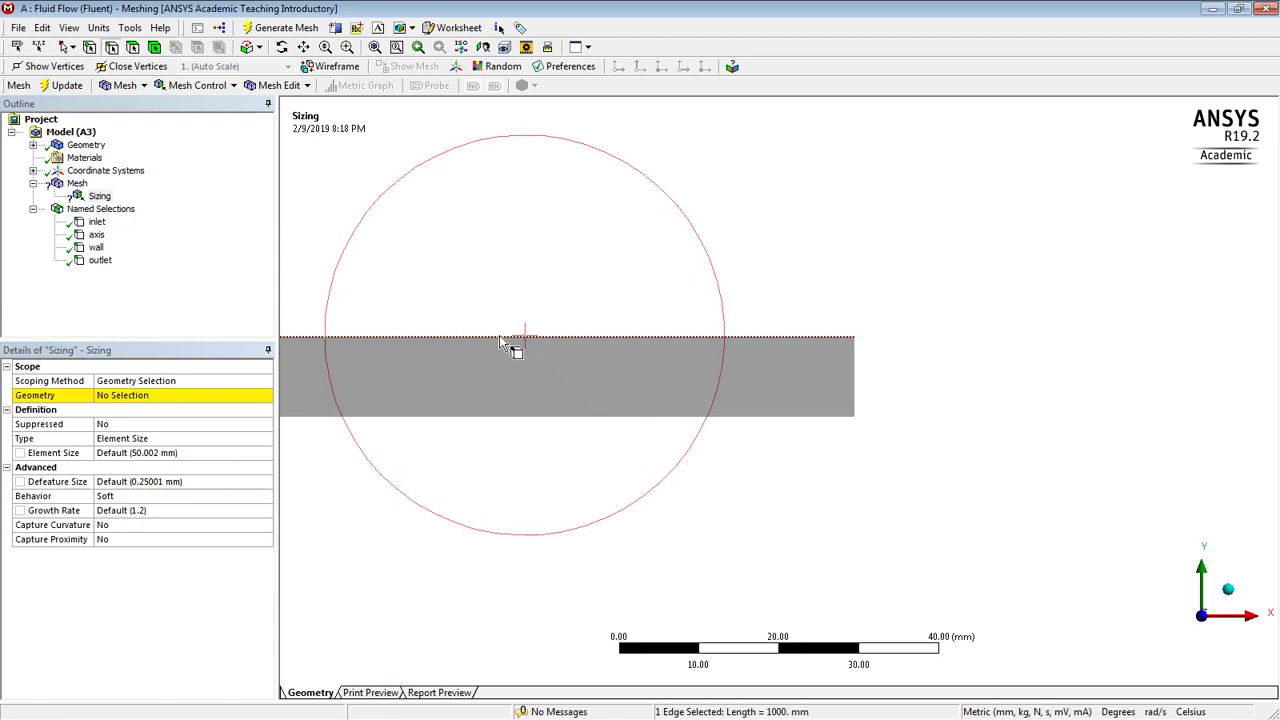
left_click(520, 417, "ctrl")
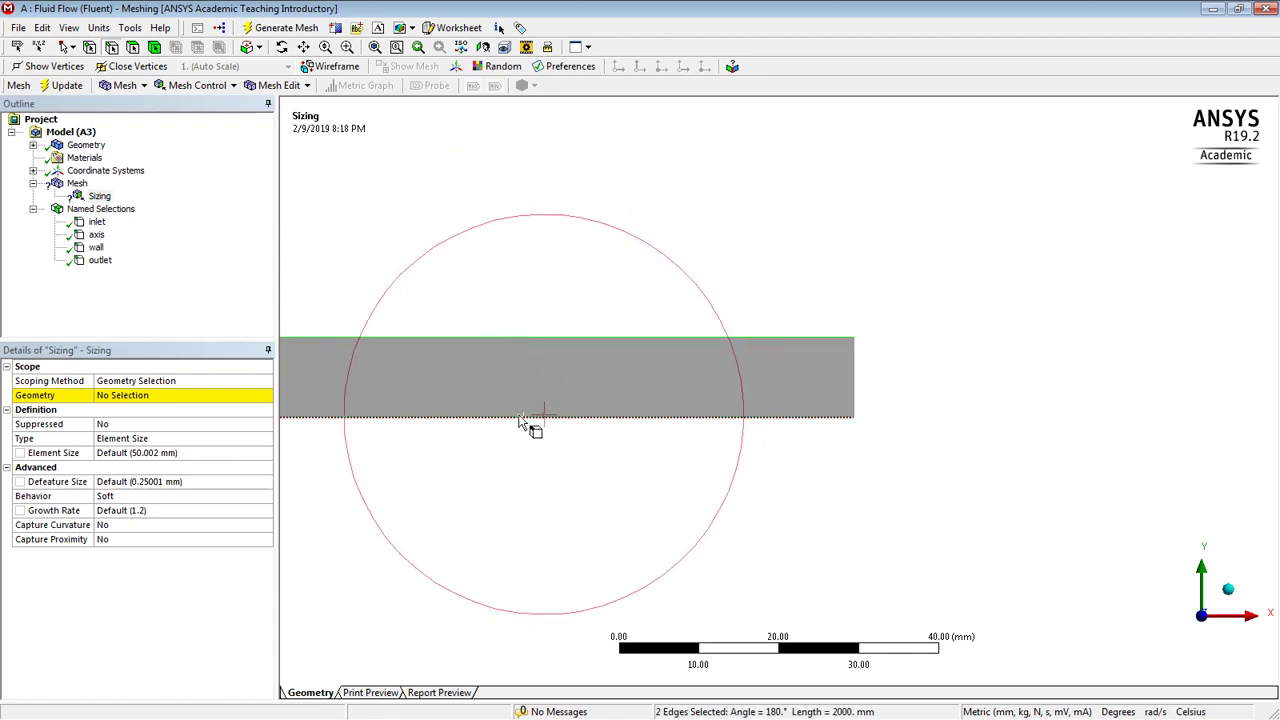
left_click(103, 397)
left_click(104, 397)
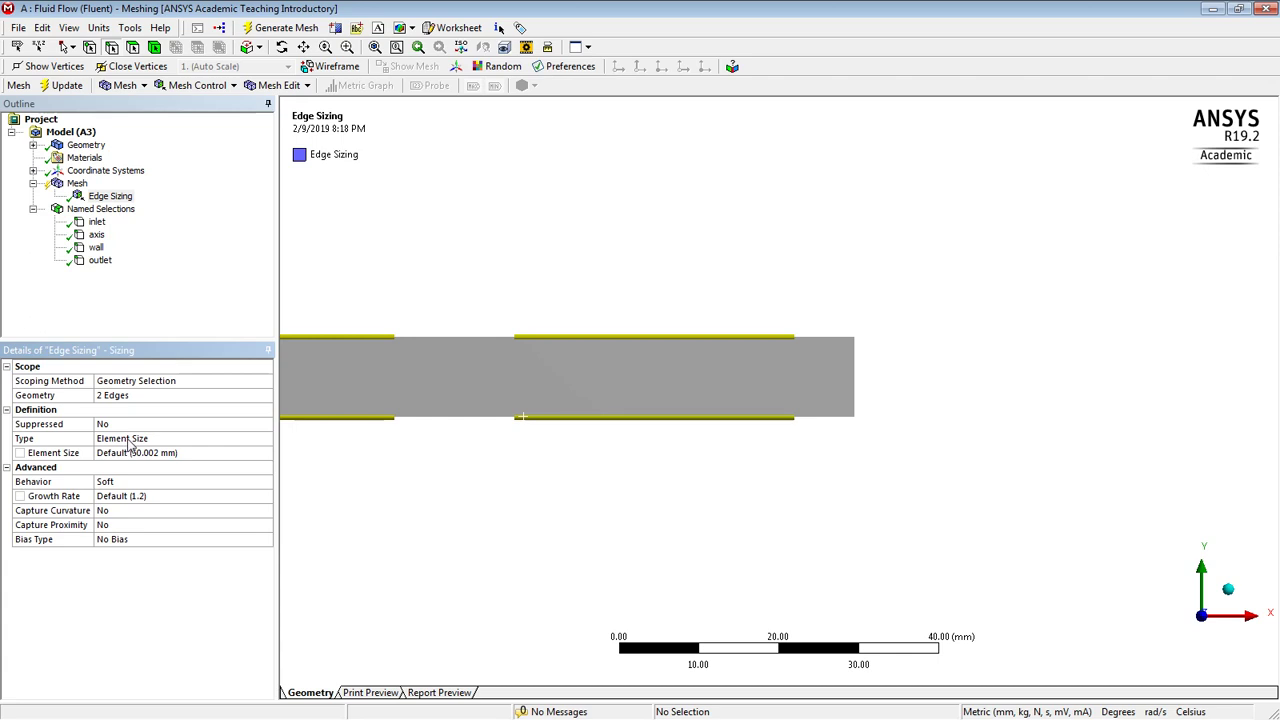
left_click(128, 442)
left_click(140, 453)
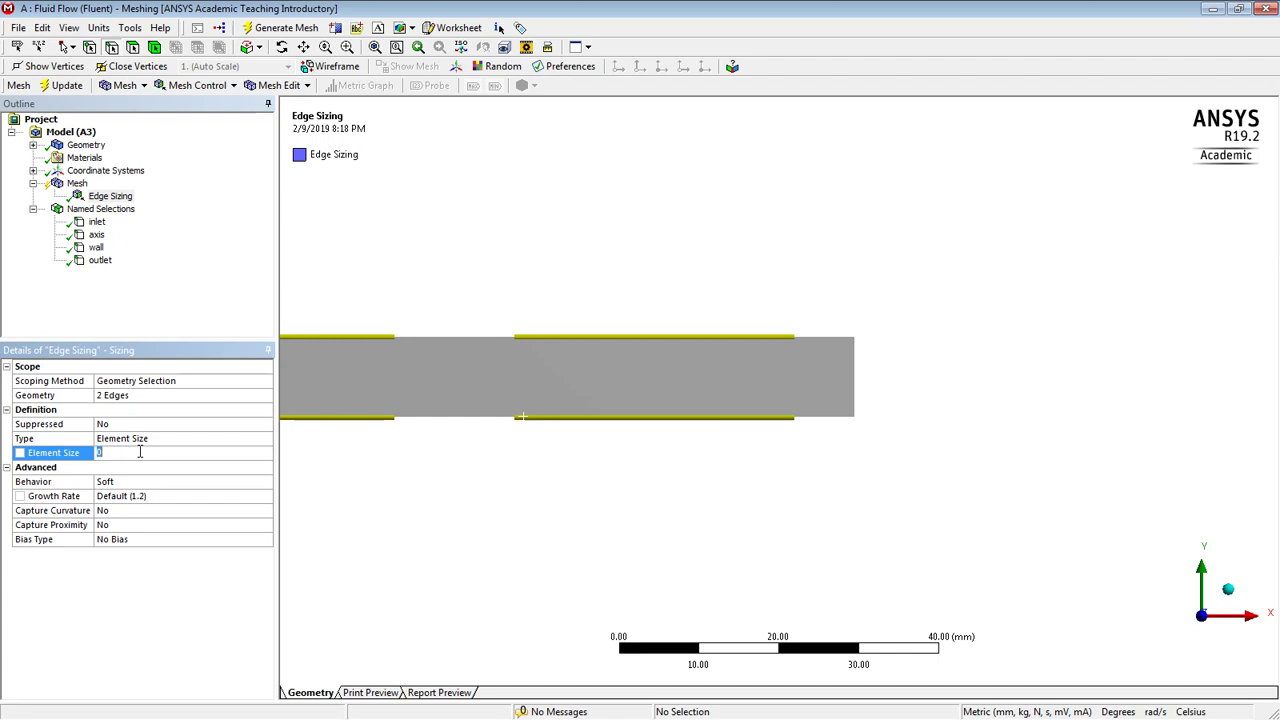
type("5")
key("Return")
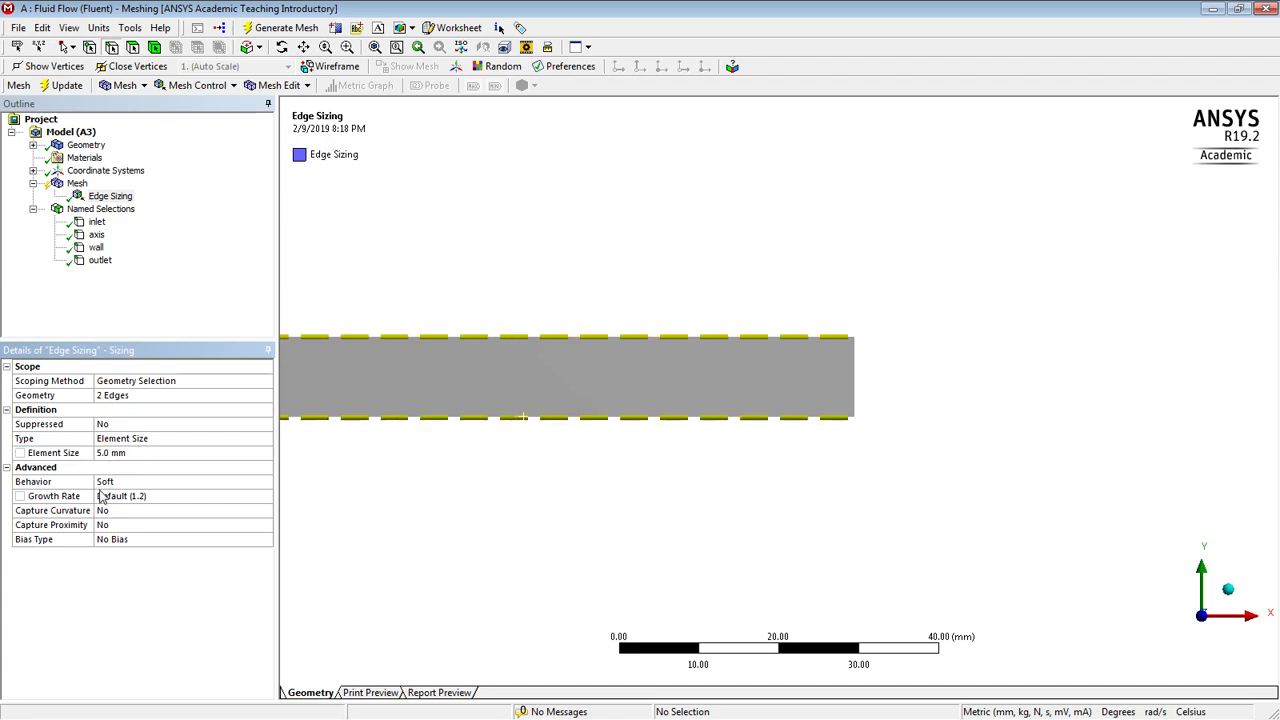
Step: Give the sizing a one-sided bias with factor 3, reversed on the bottom edge
left_click(208, 539)
left_click(267, 543)
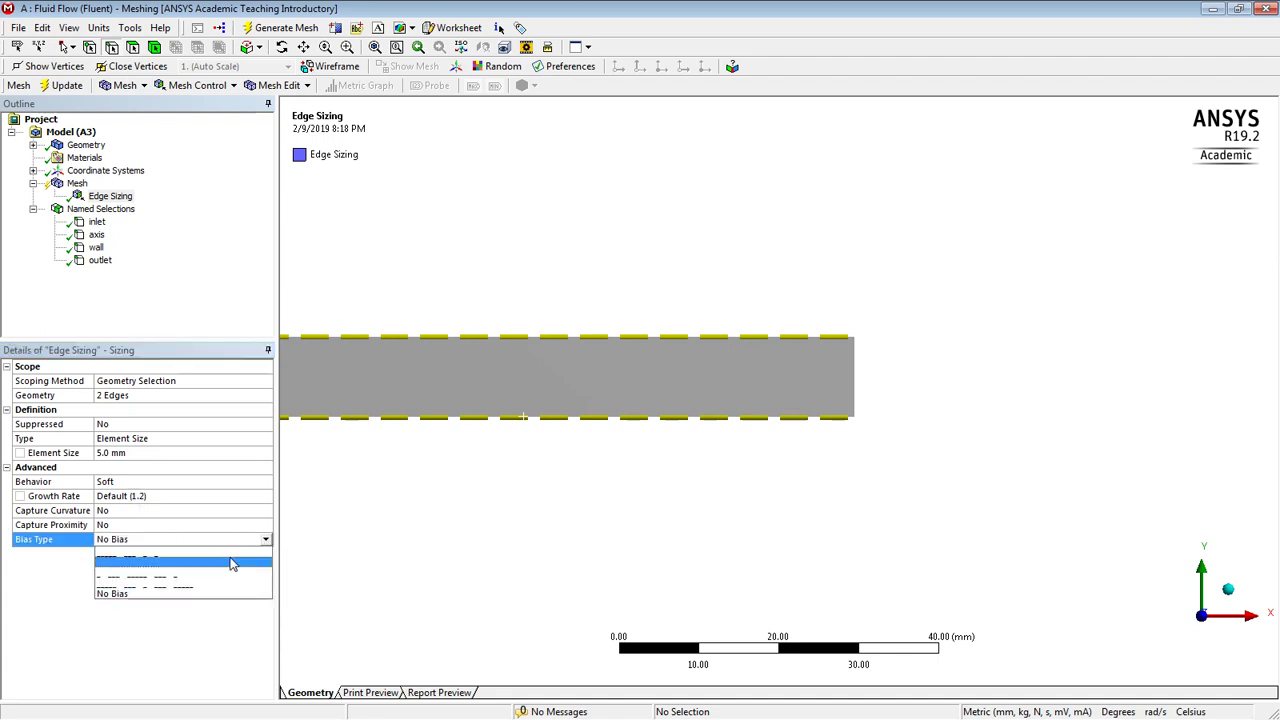
left_click(230, 554)
left_click(111, 568)
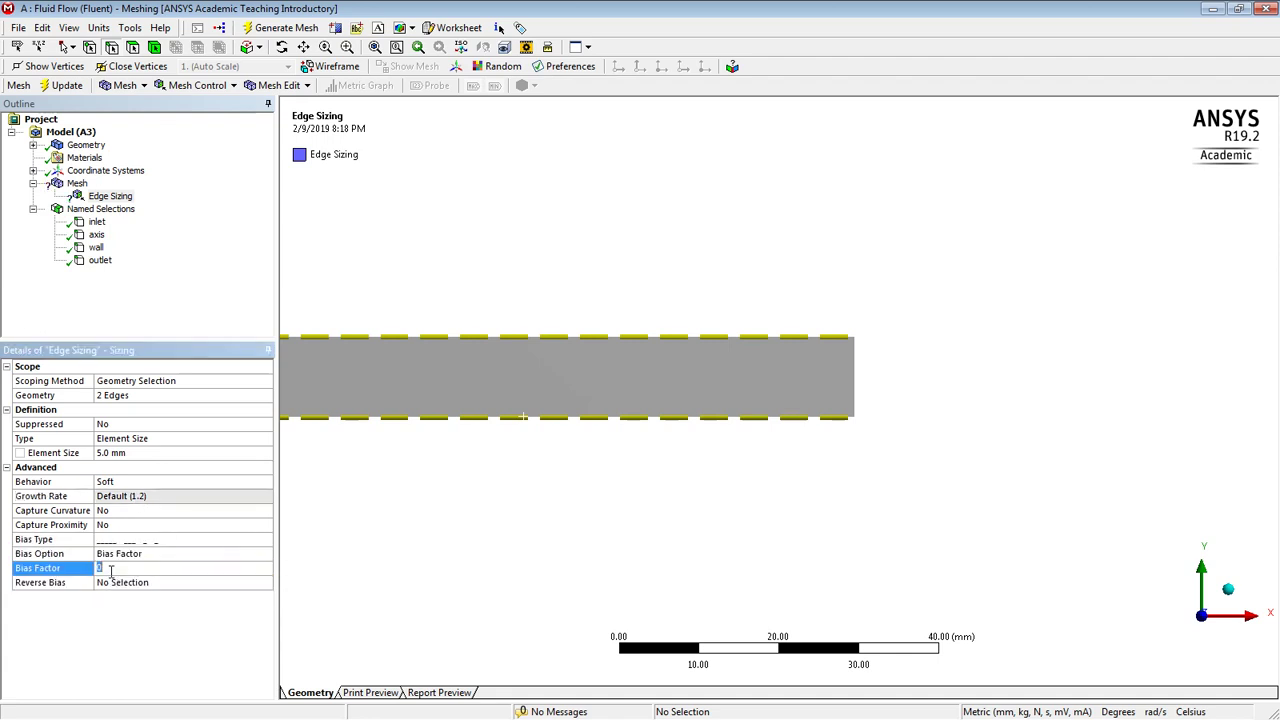
type("3")
key("Return")
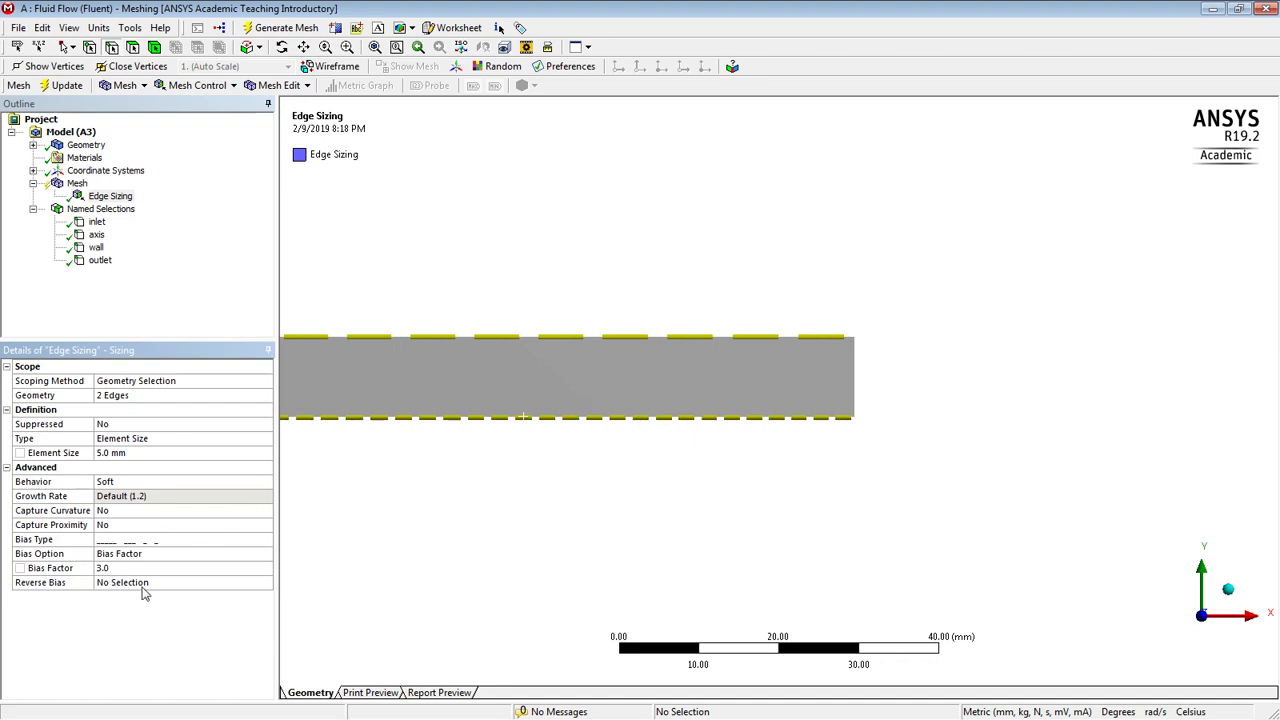
left_click(124, 584)
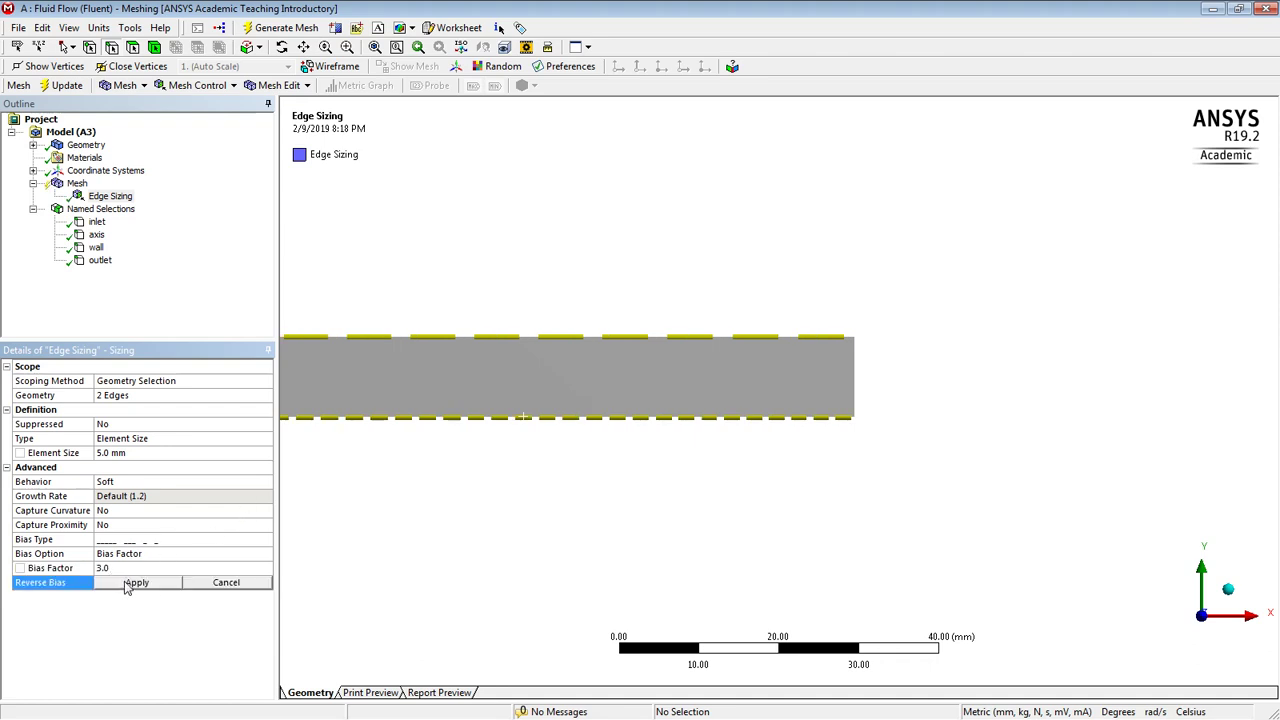
left_click(438, 419)
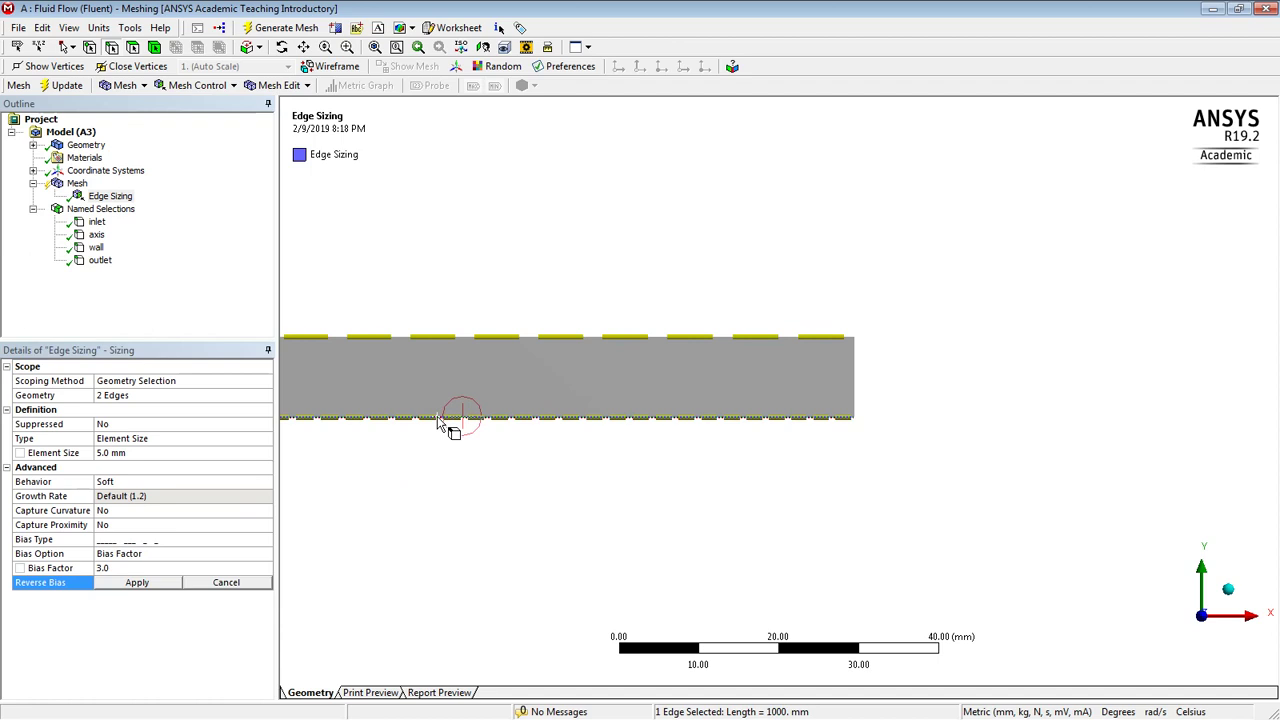
left_click(150, 584)
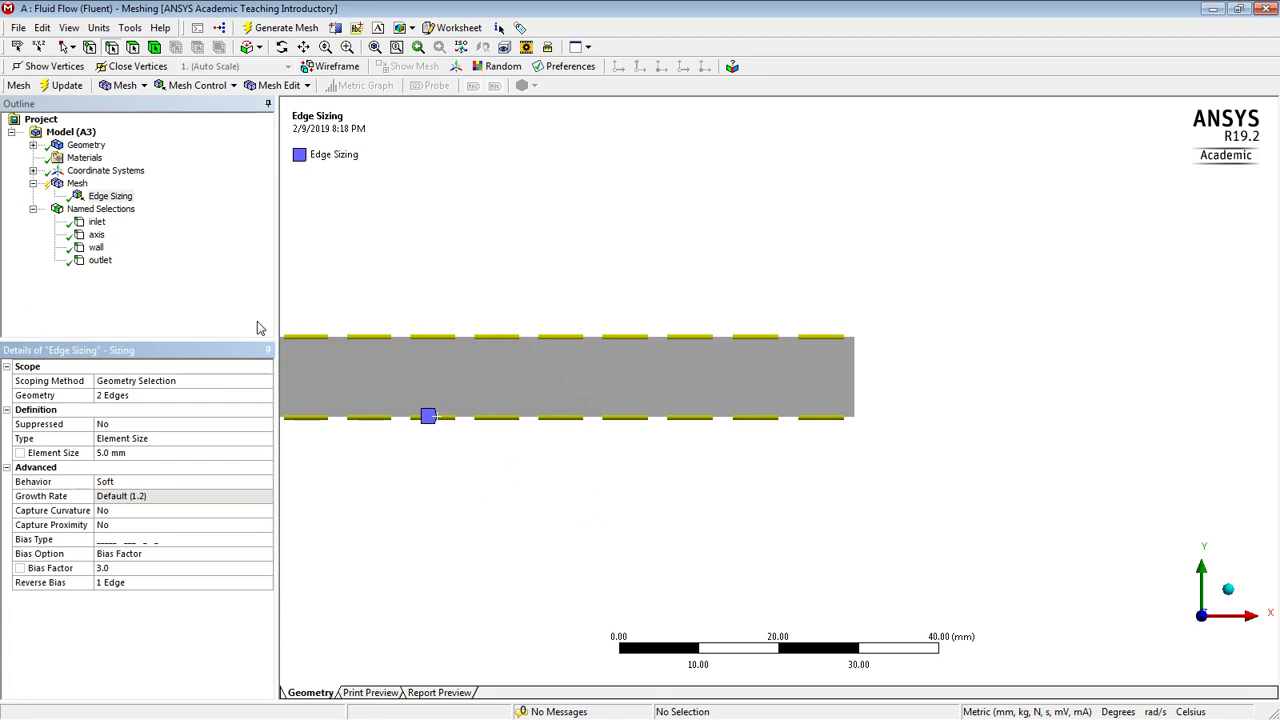
left_click(218, 304)
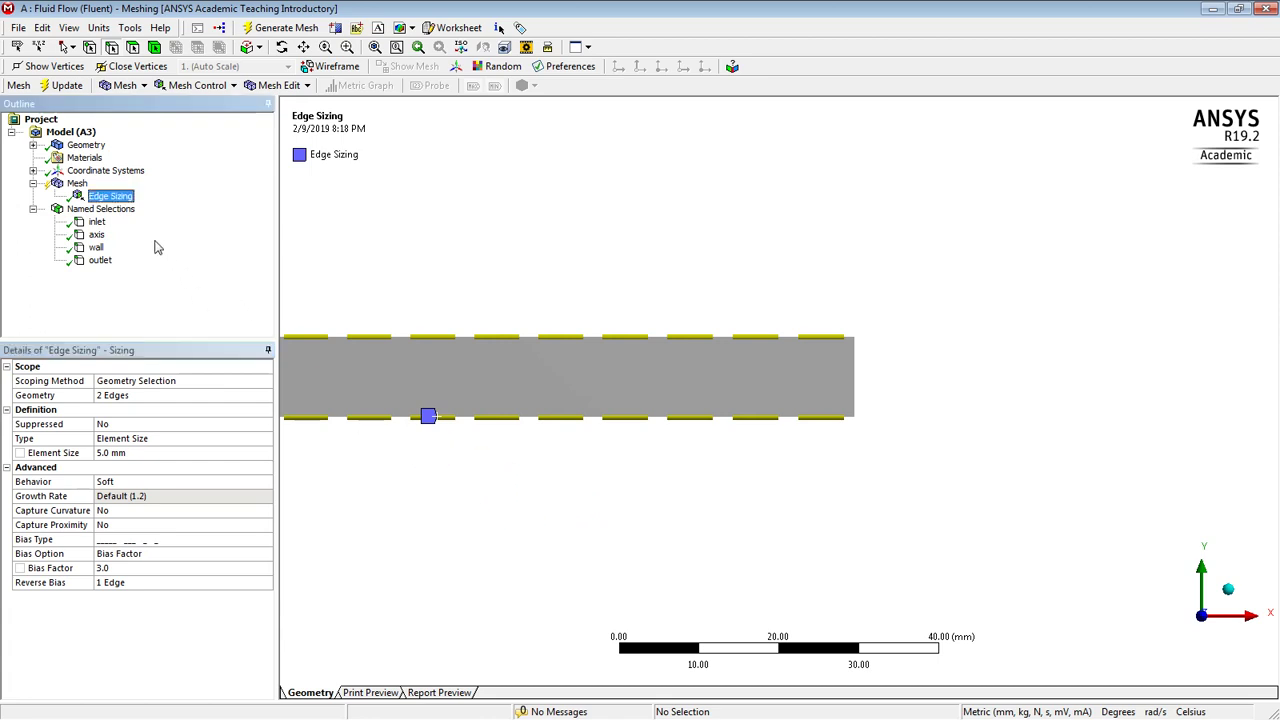
Step: Duplicate the Edge Sizing and assign the copy to the left and right 10 mm end edges
right_click(101, 203)
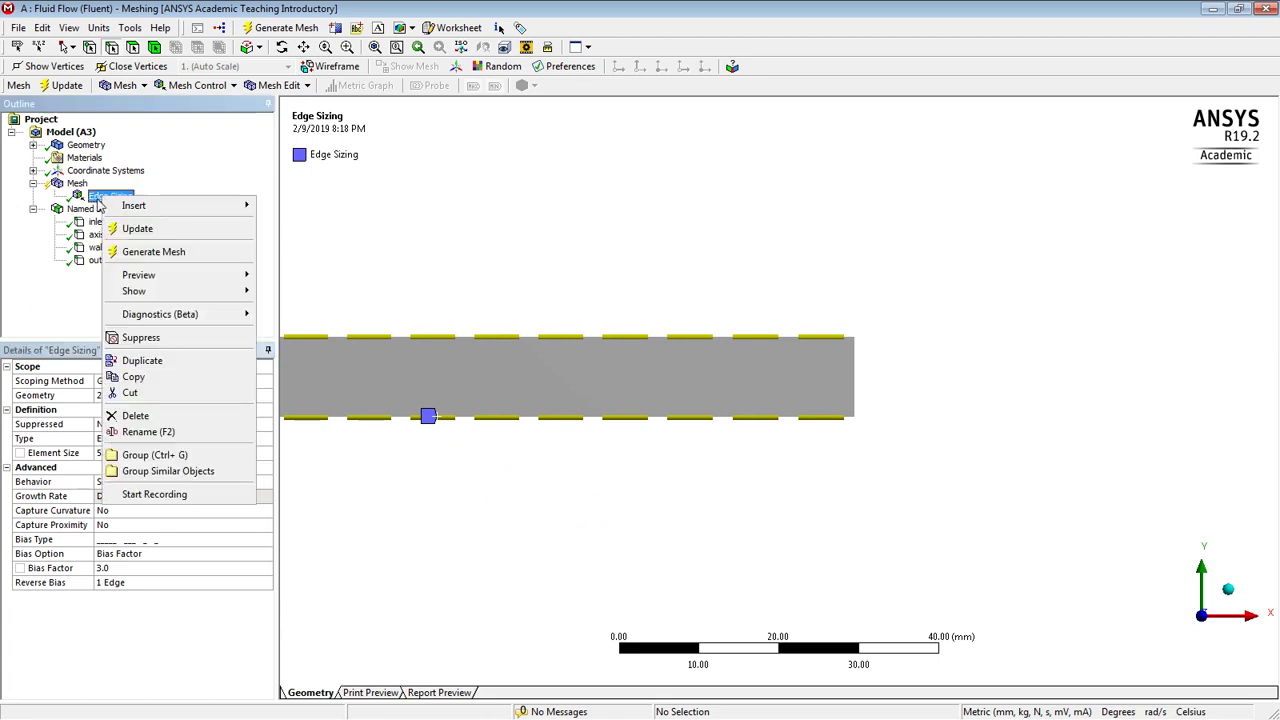
left_click(132, 360)
left_click(99, 395)
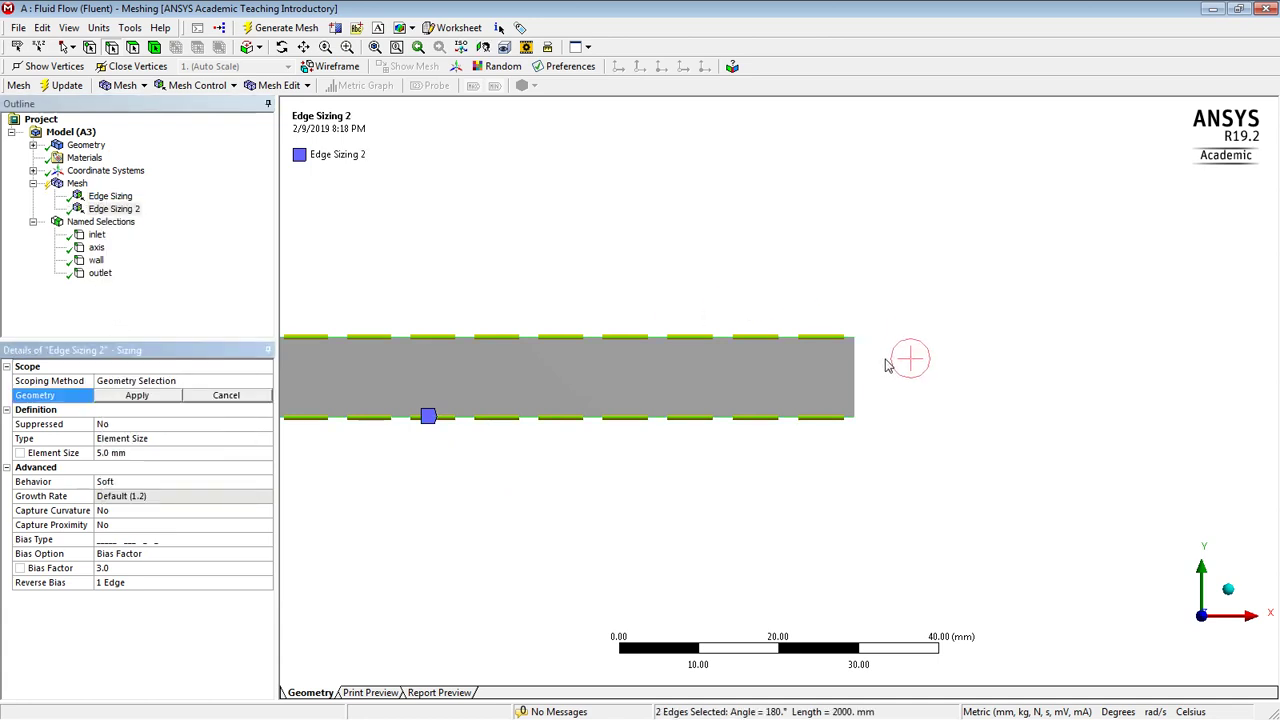
left_click(853, 372)
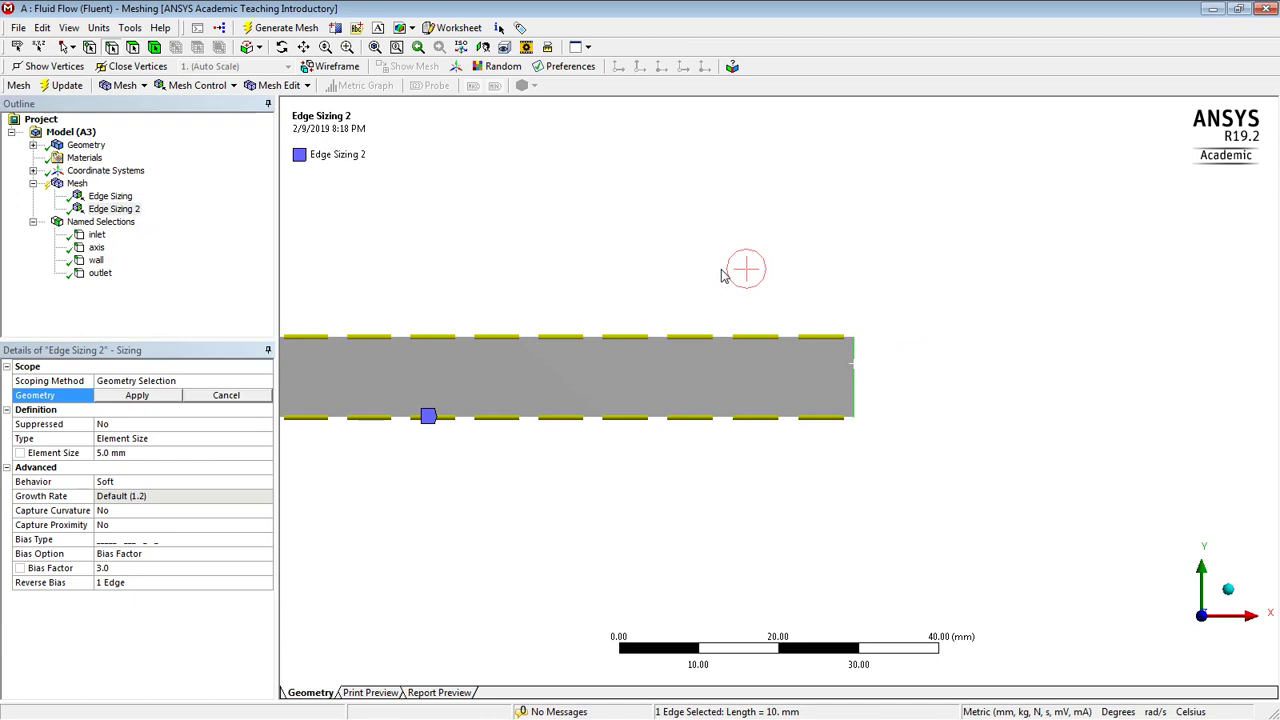
key("F7")
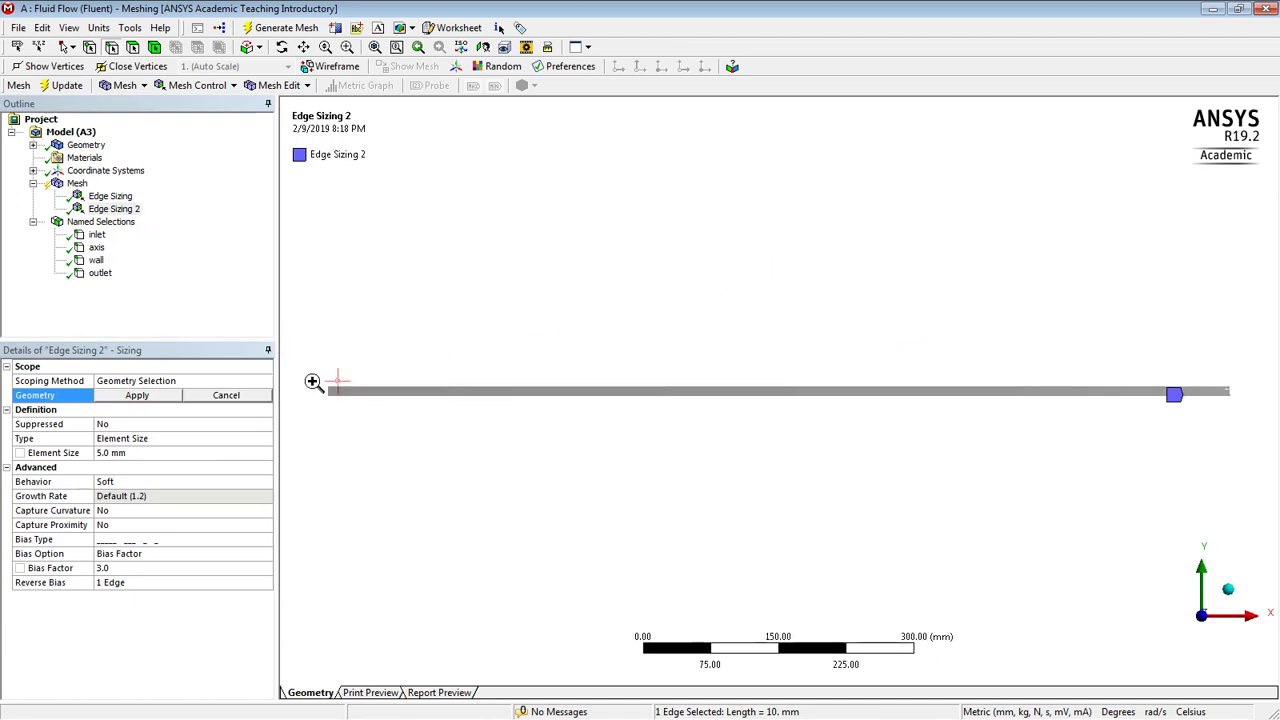
left_click_drag(312, 381, 343, 419)
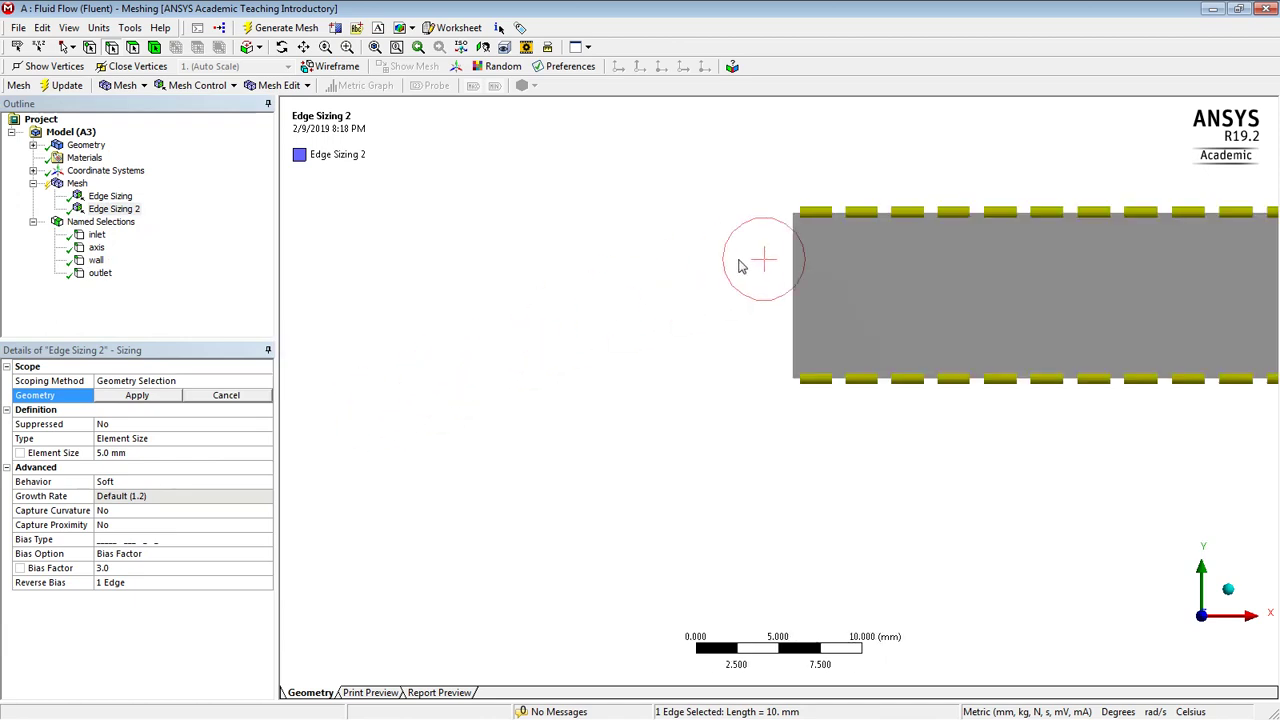
left_click(792, 282, "ctrl")
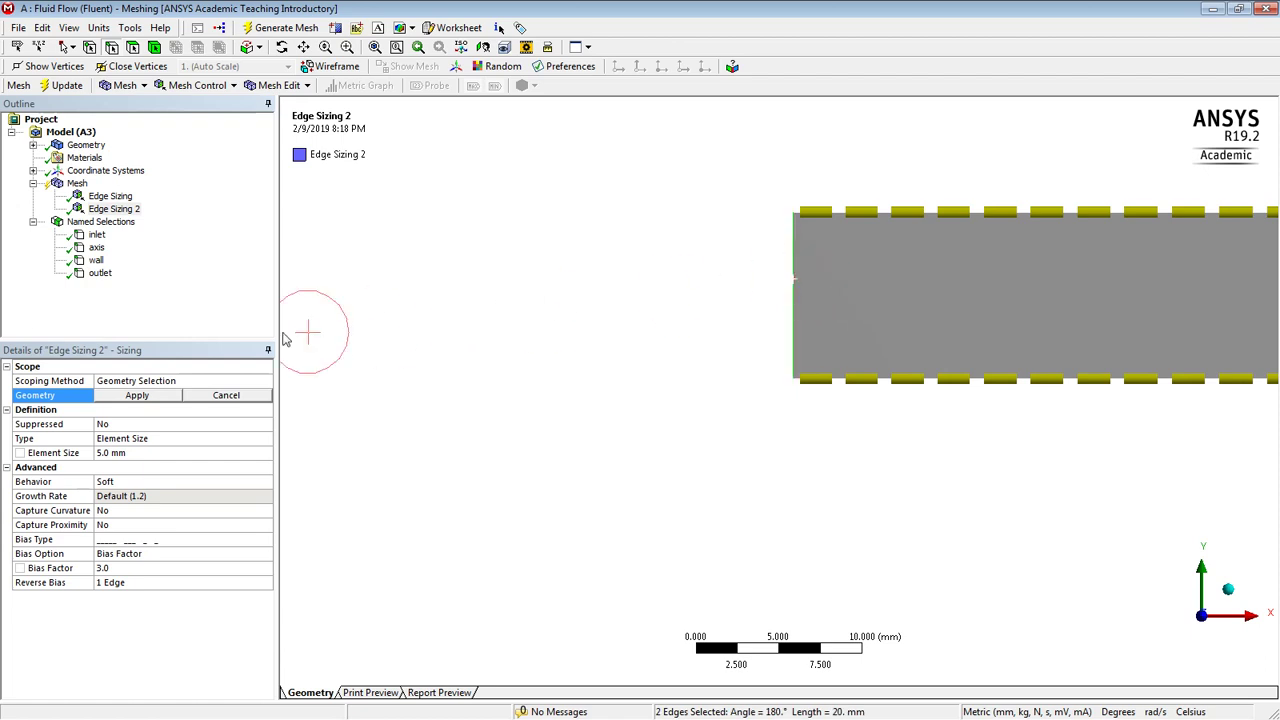
left_click(136, 396)
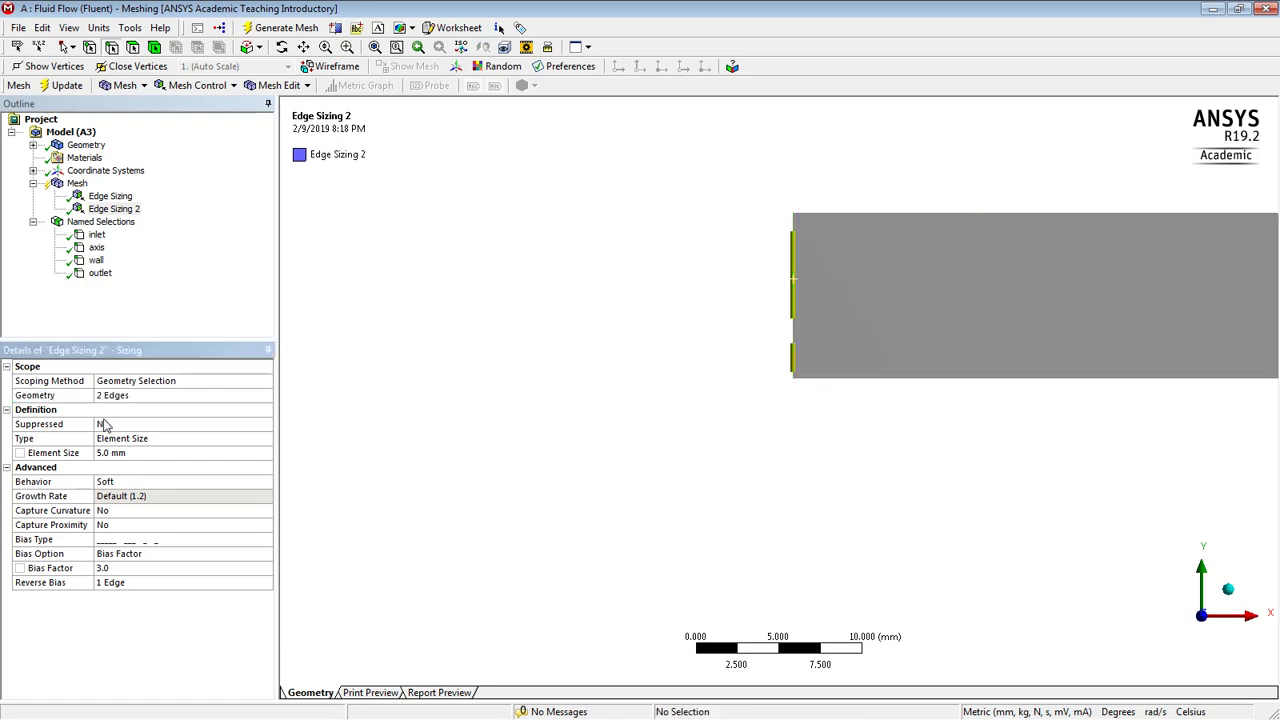
Step: Set Edge Sizing 2 to 10 divisions and reverse the bias on the left end edge
left_click(149, 440)
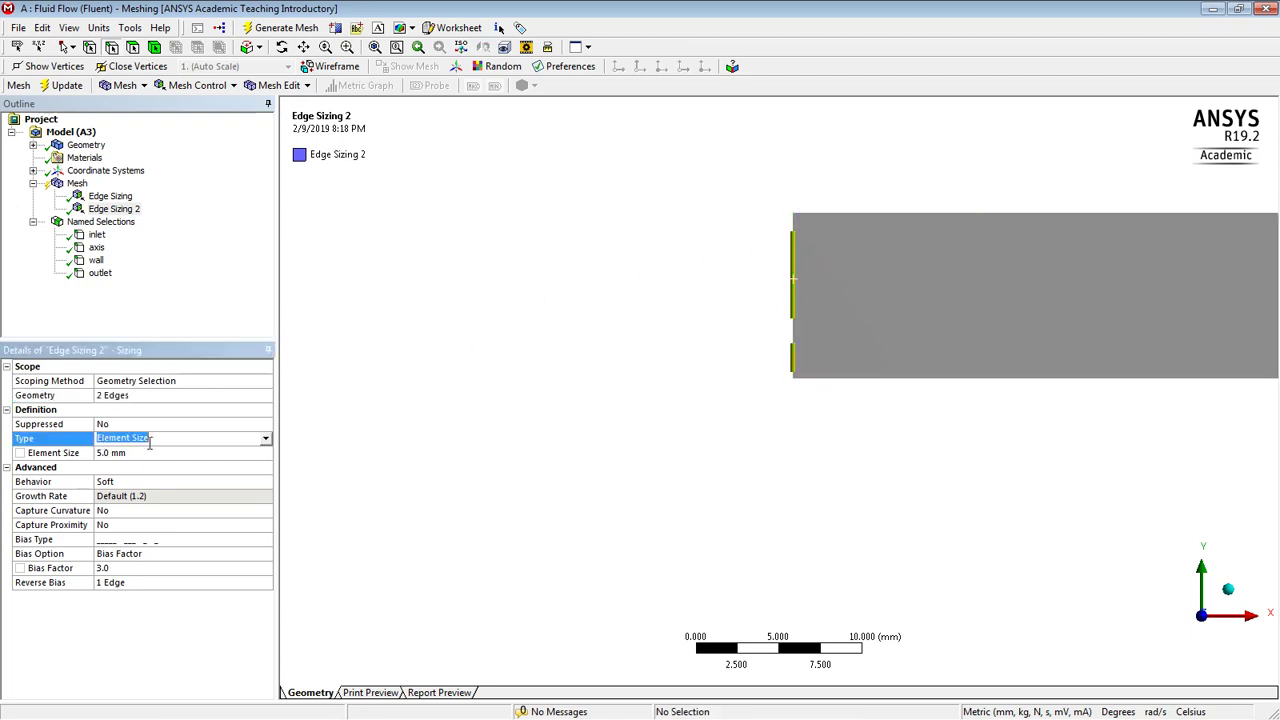
left_click(265, 443)
left_click(218, 461)
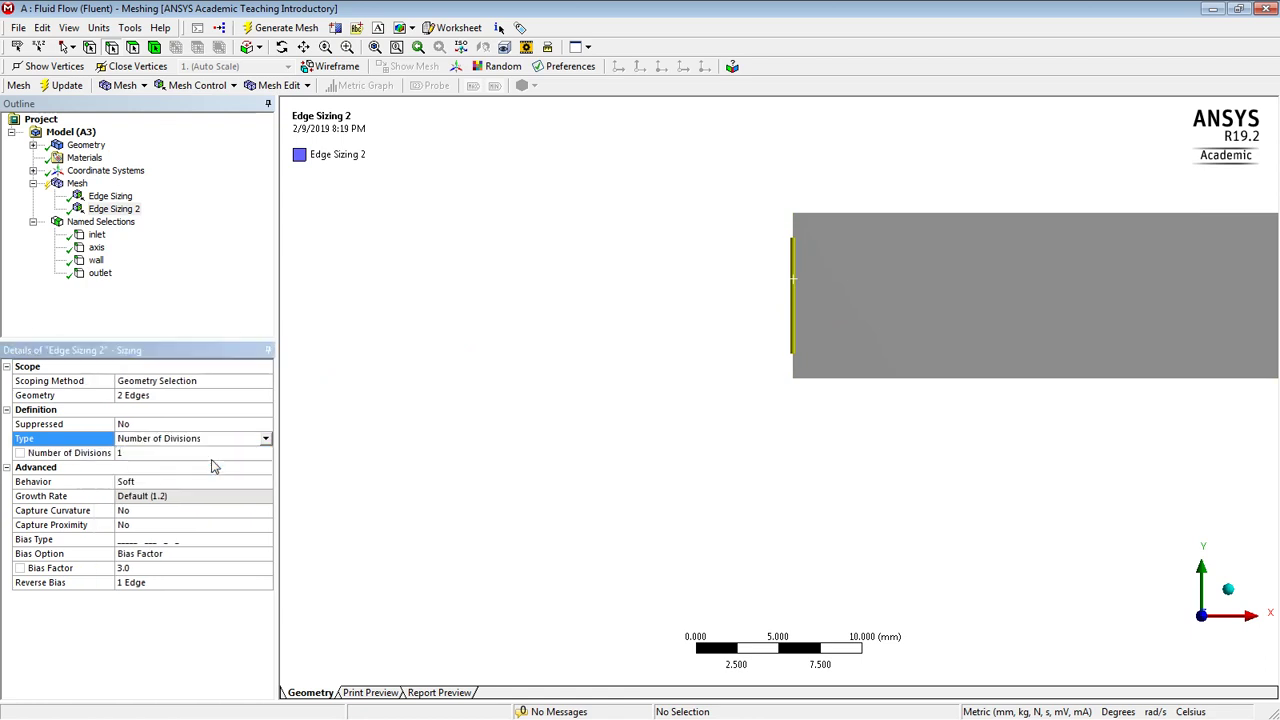
left_click(154, 456)
type("10")
key("Return")
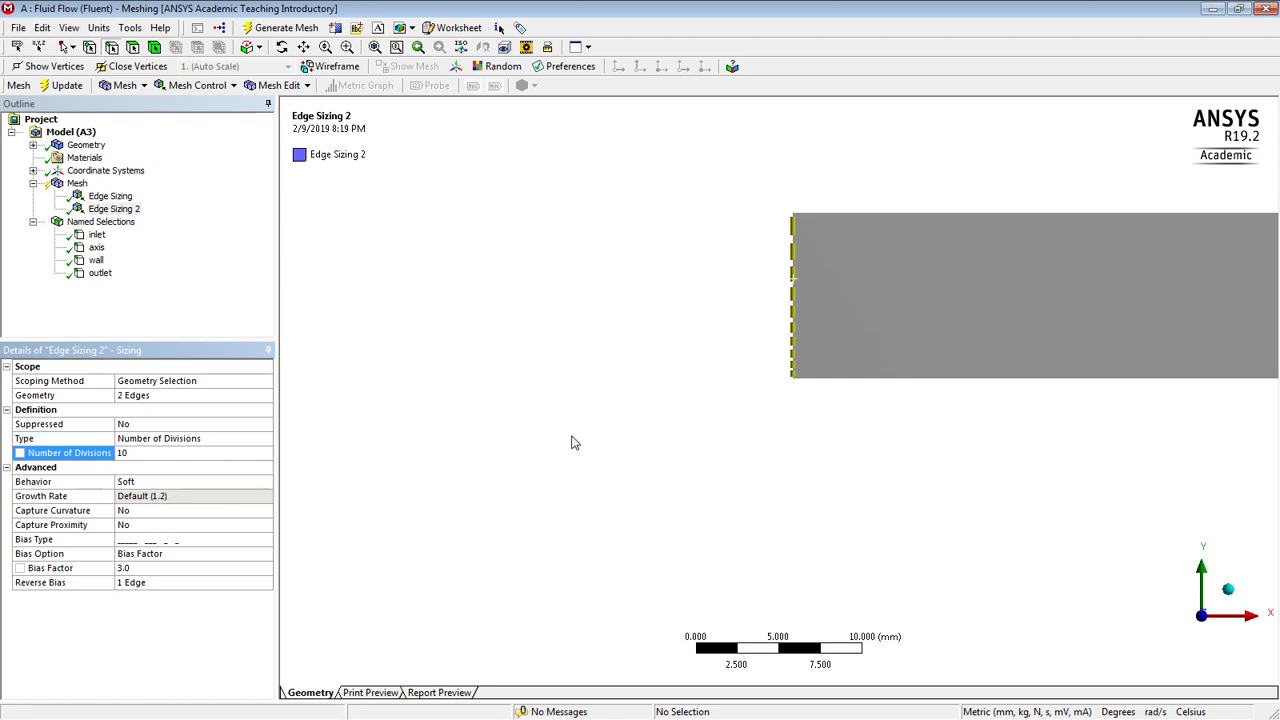
left_click(165, 585)
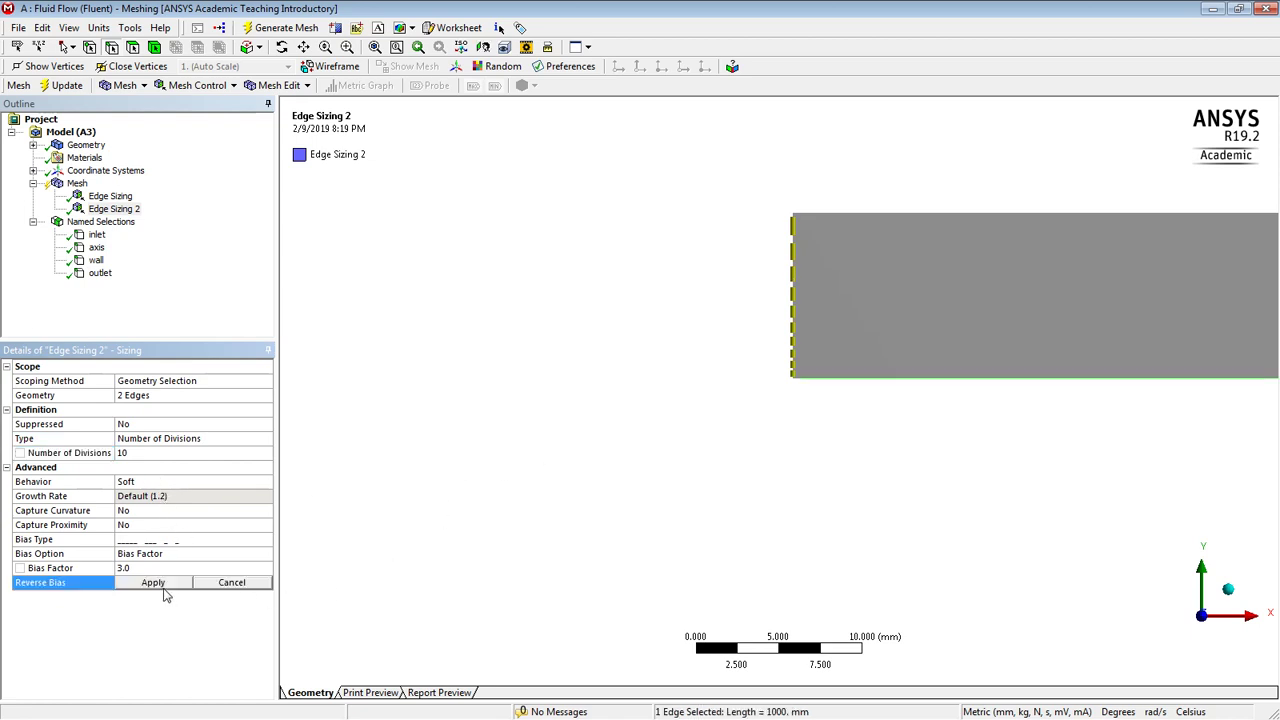
left_click(792, 333)
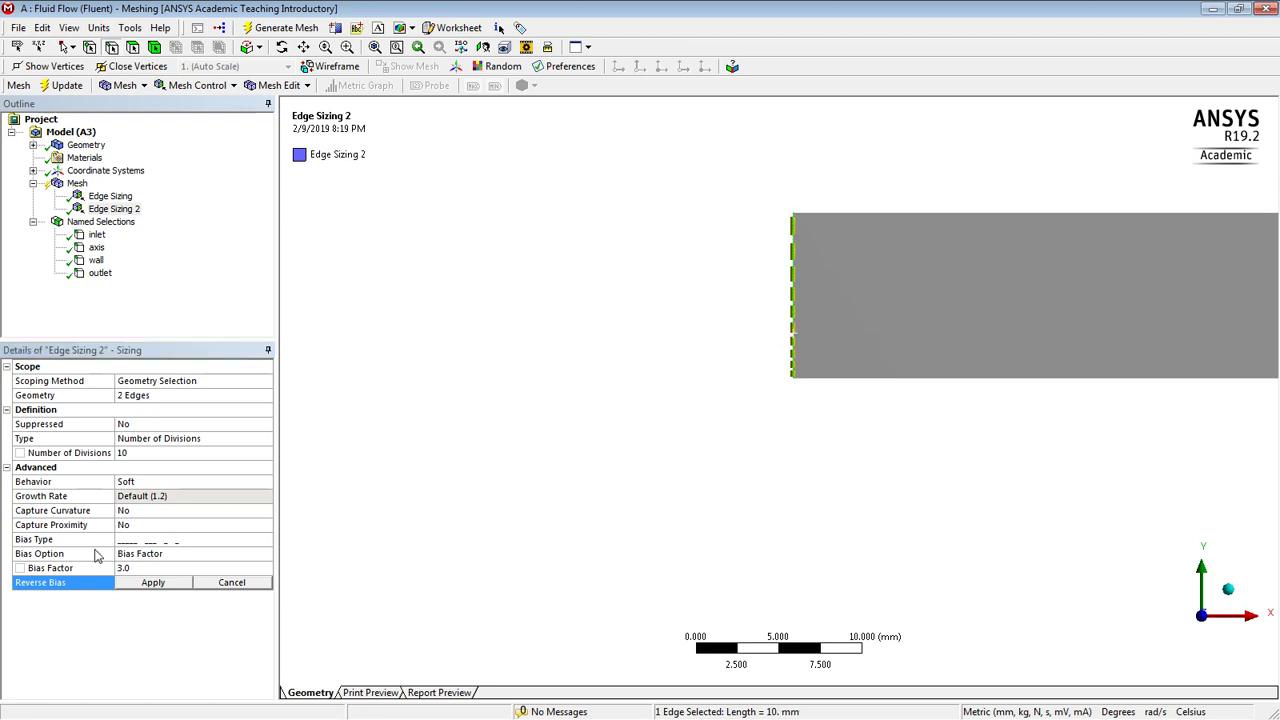
left_click(147, 584)
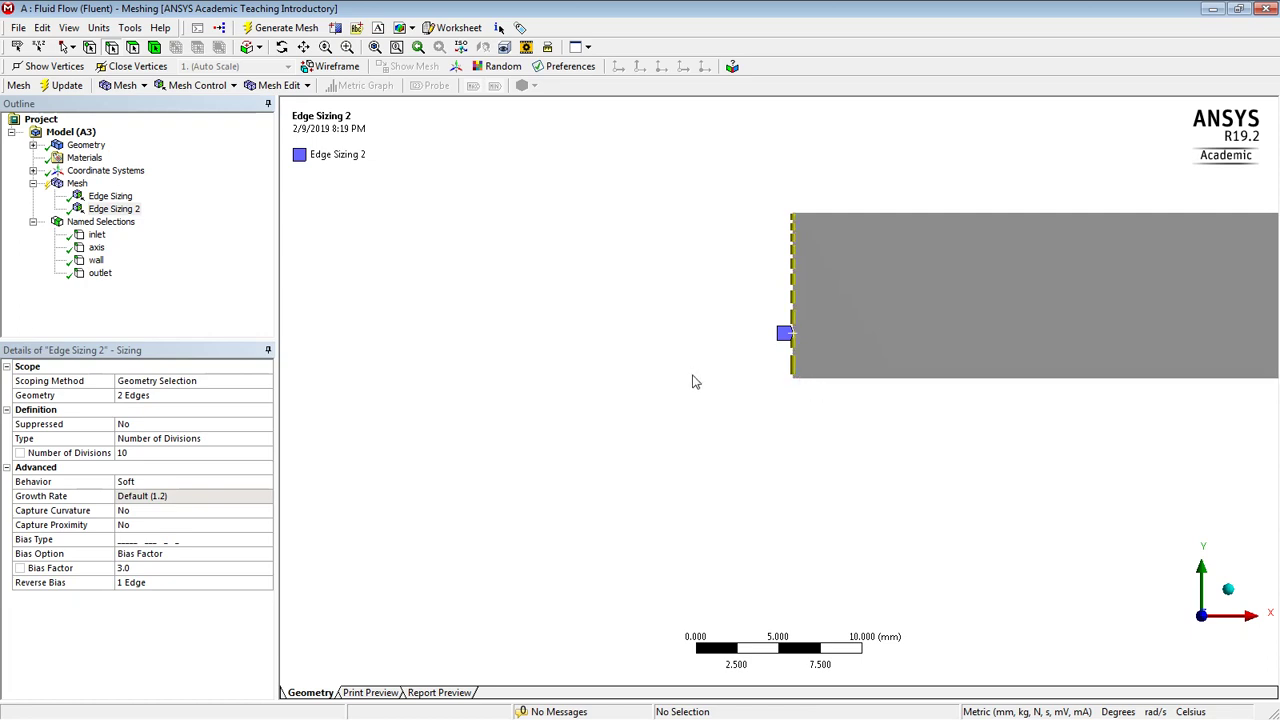
key("F7")
right_click_drag(1190, 368, 1248, 410)
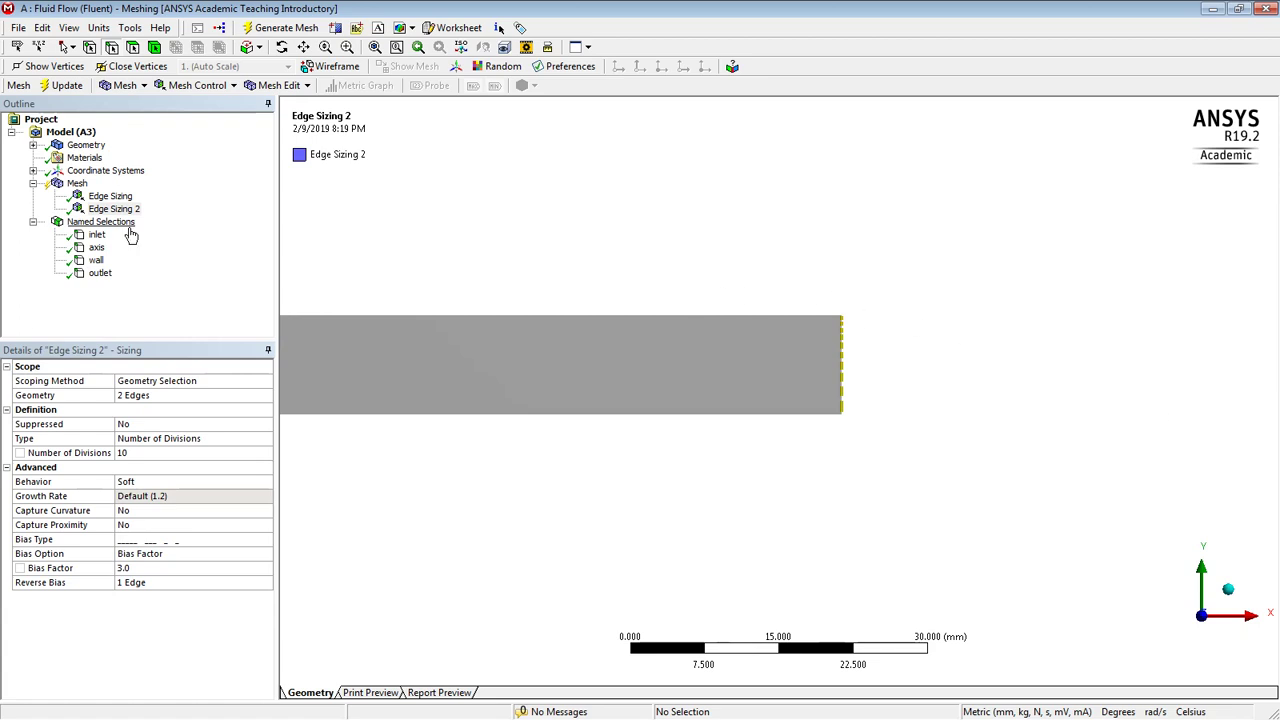
Step: Generate the initial mesh
left_click(70, 186)
right_click(68, 185)
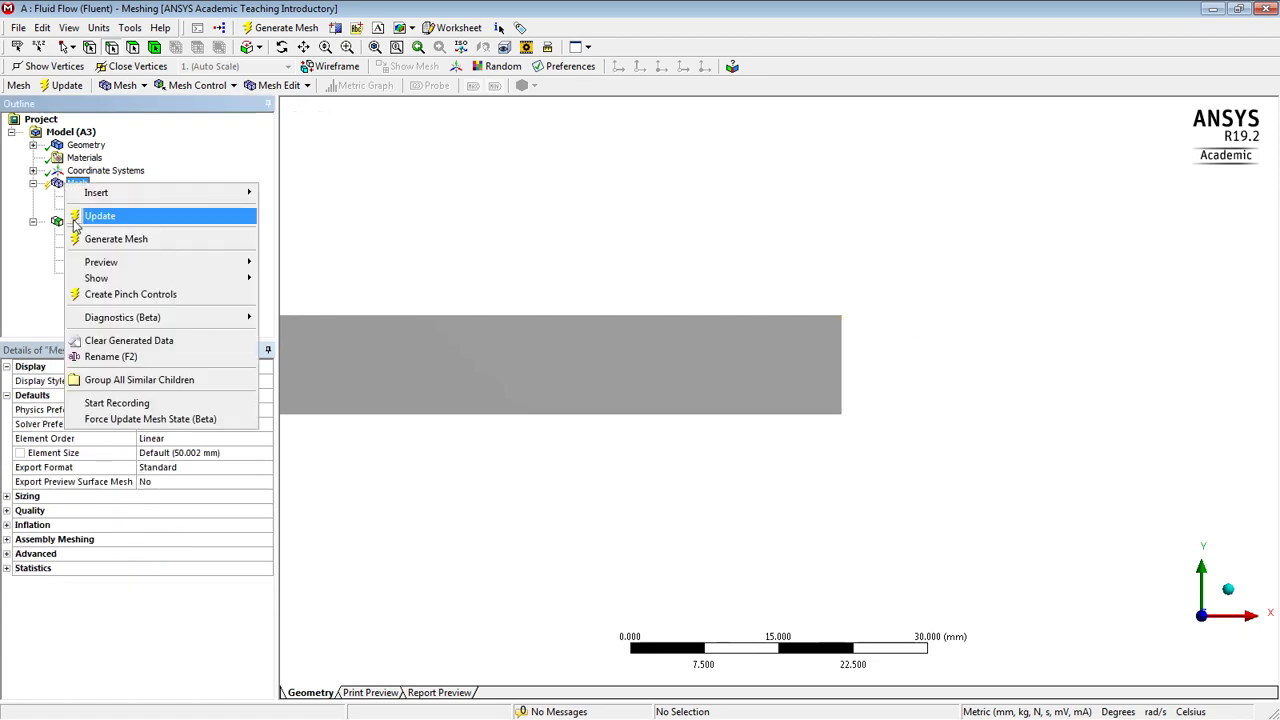
left_click(86, 240)
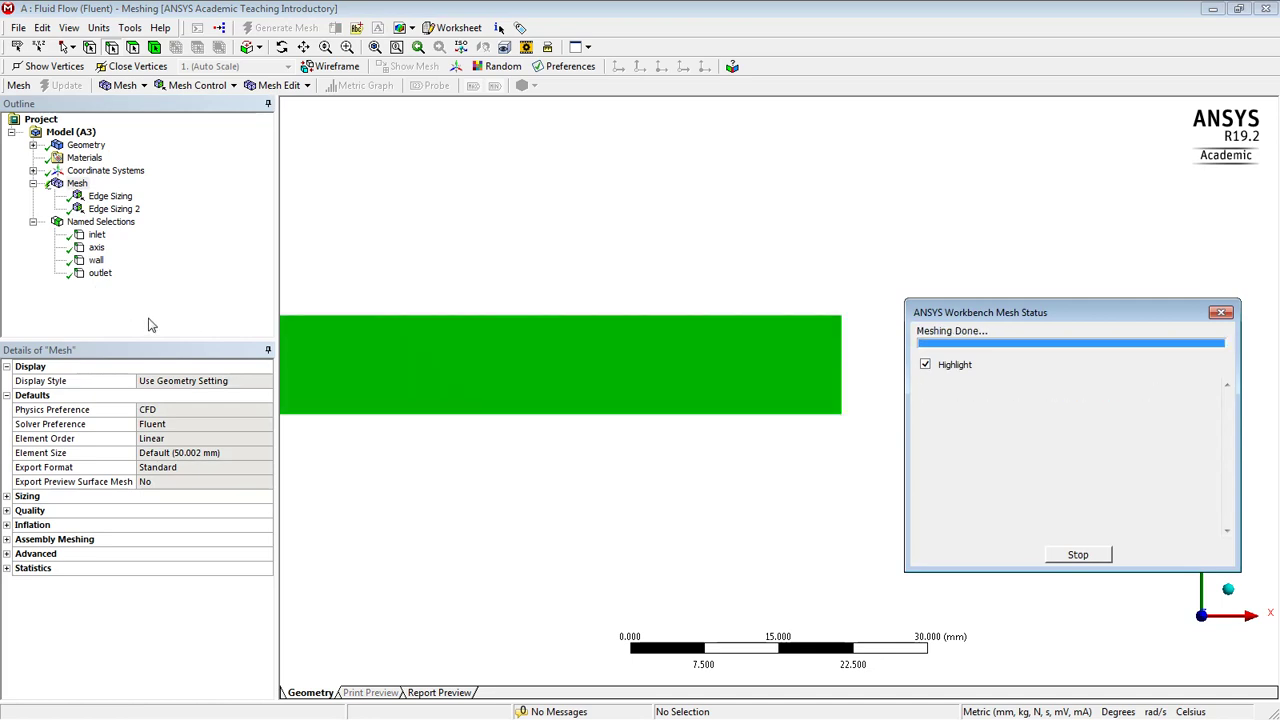
Step: Add Face Meshing on the pipe face and regenerate the mesh
left_click(78, 186)
right_click(78, 186)
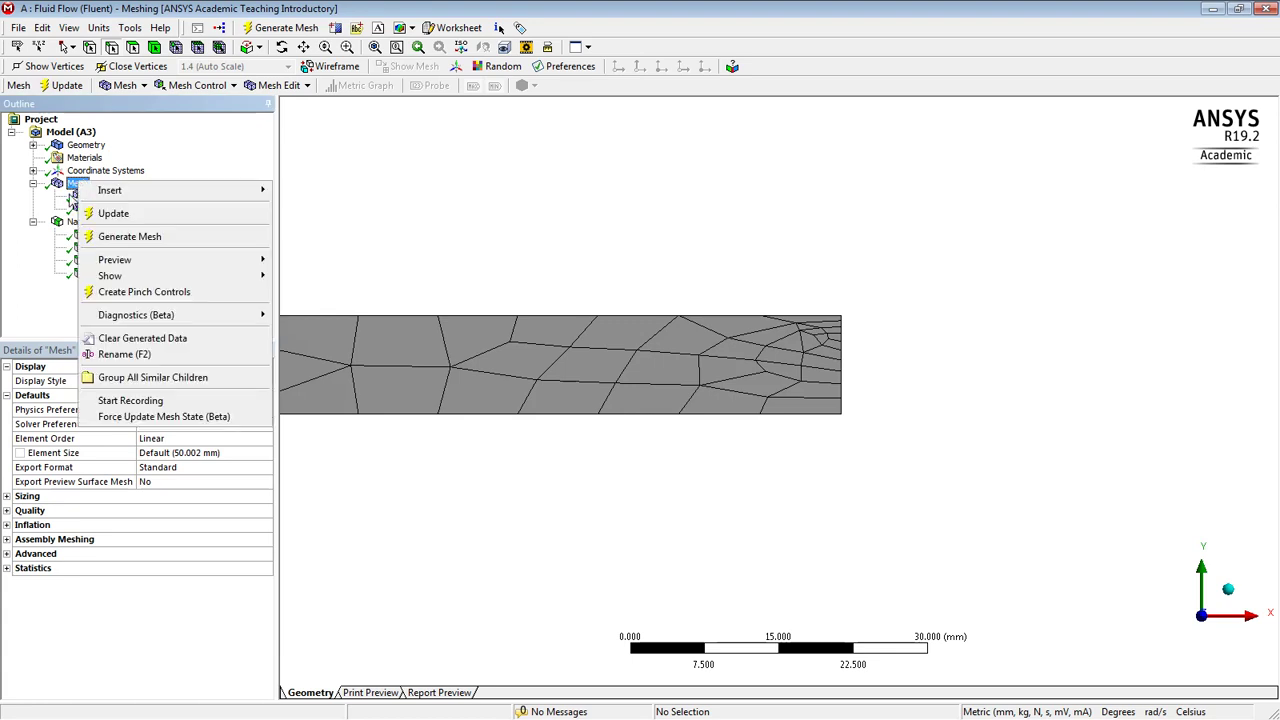
mouse_move(192, 194)
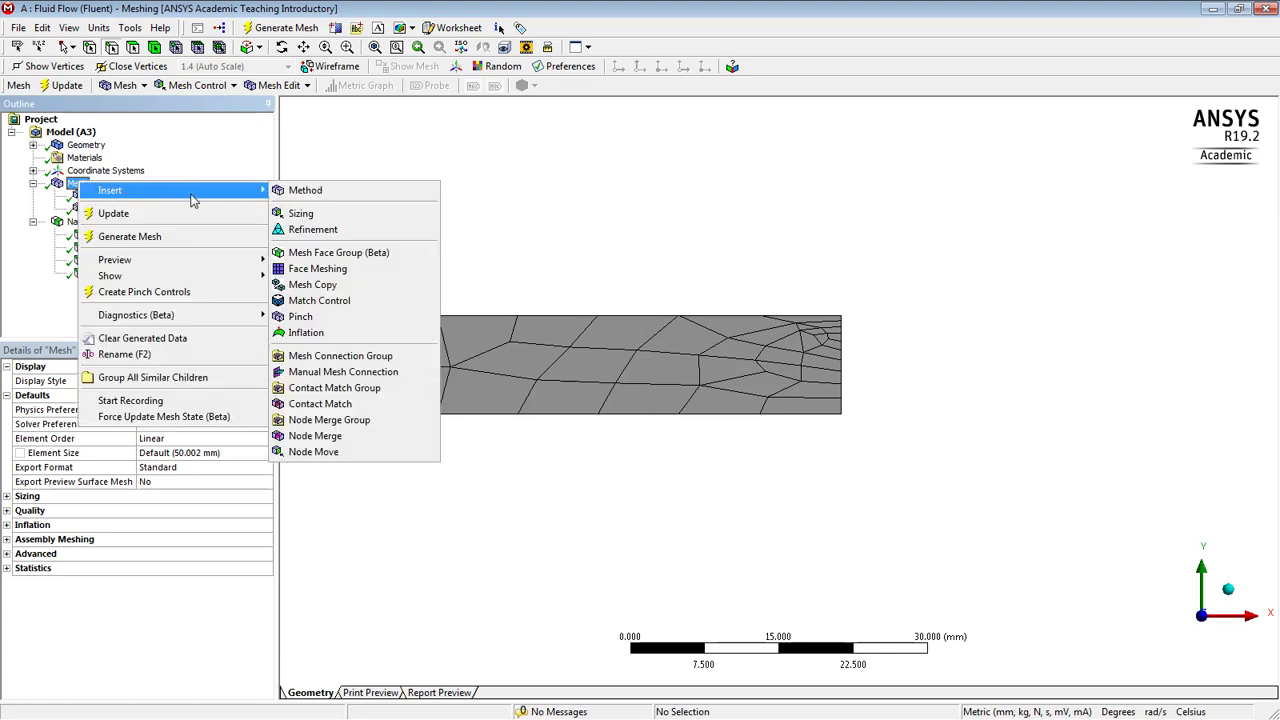
left_click(318, 268)
left_click(366, 346)
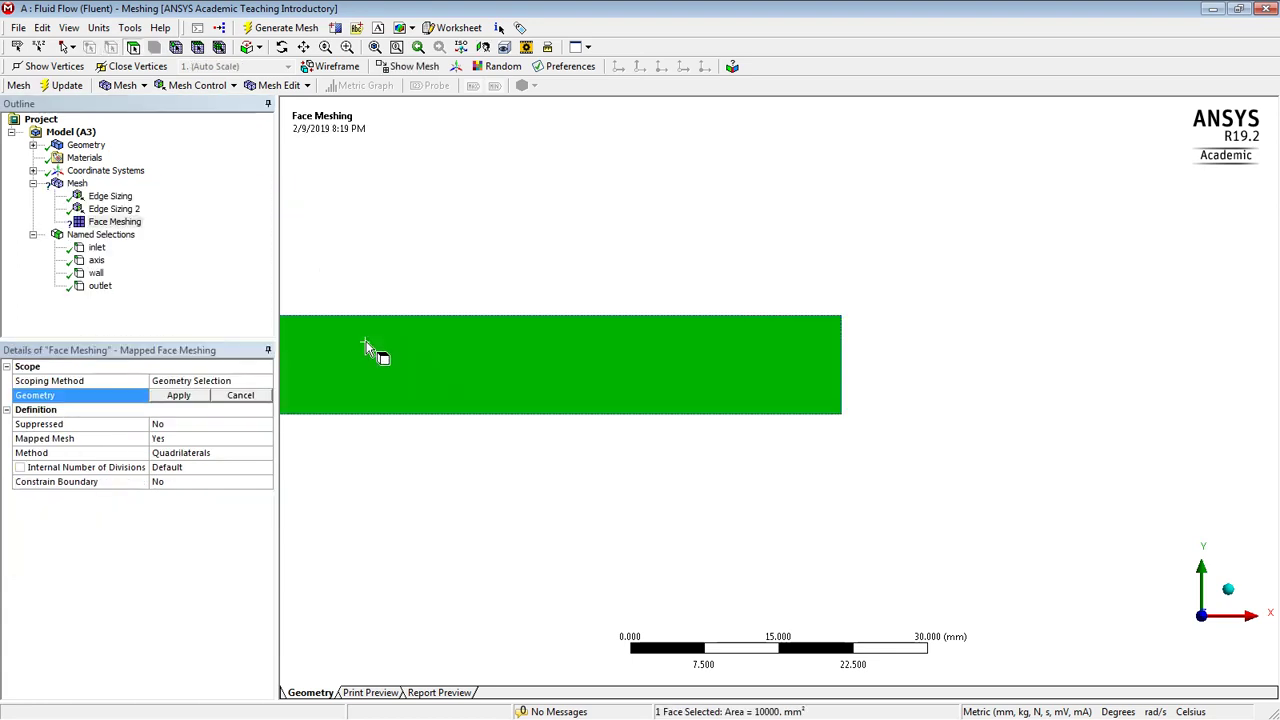
left_click(166, 398)
left_click(88, 223)
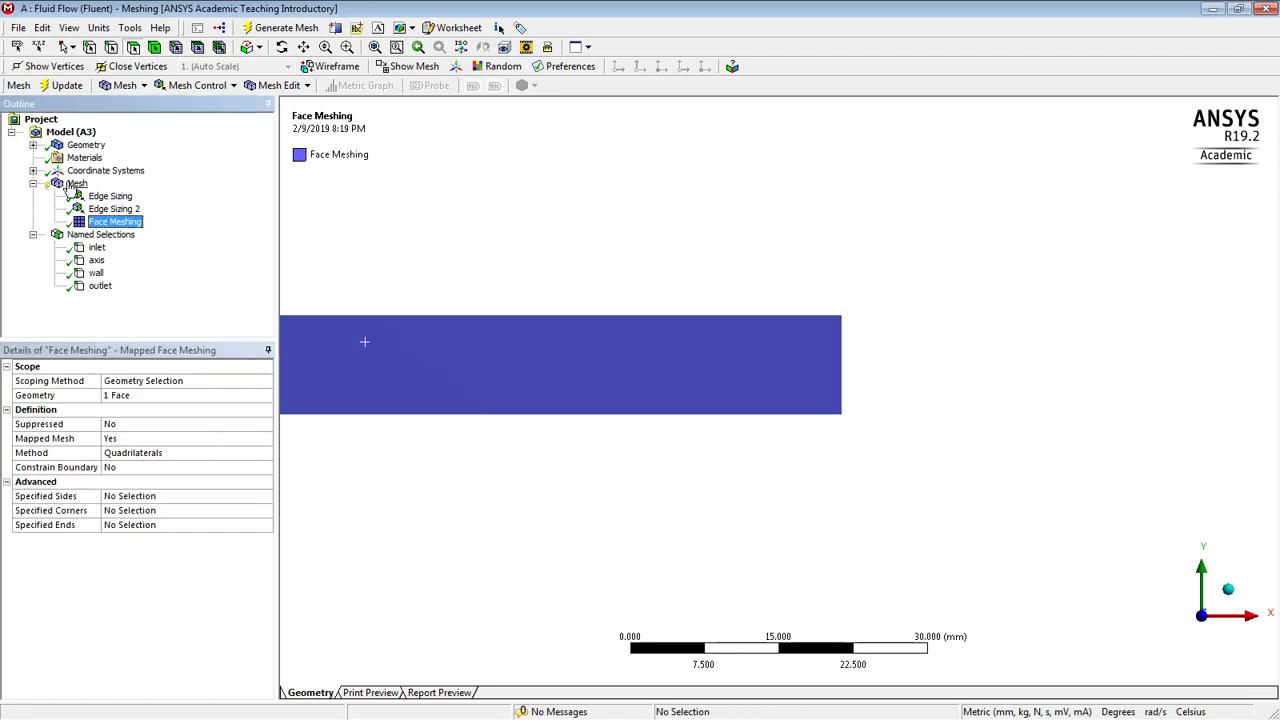
right_click(77, 184)
left_click(95, 231)
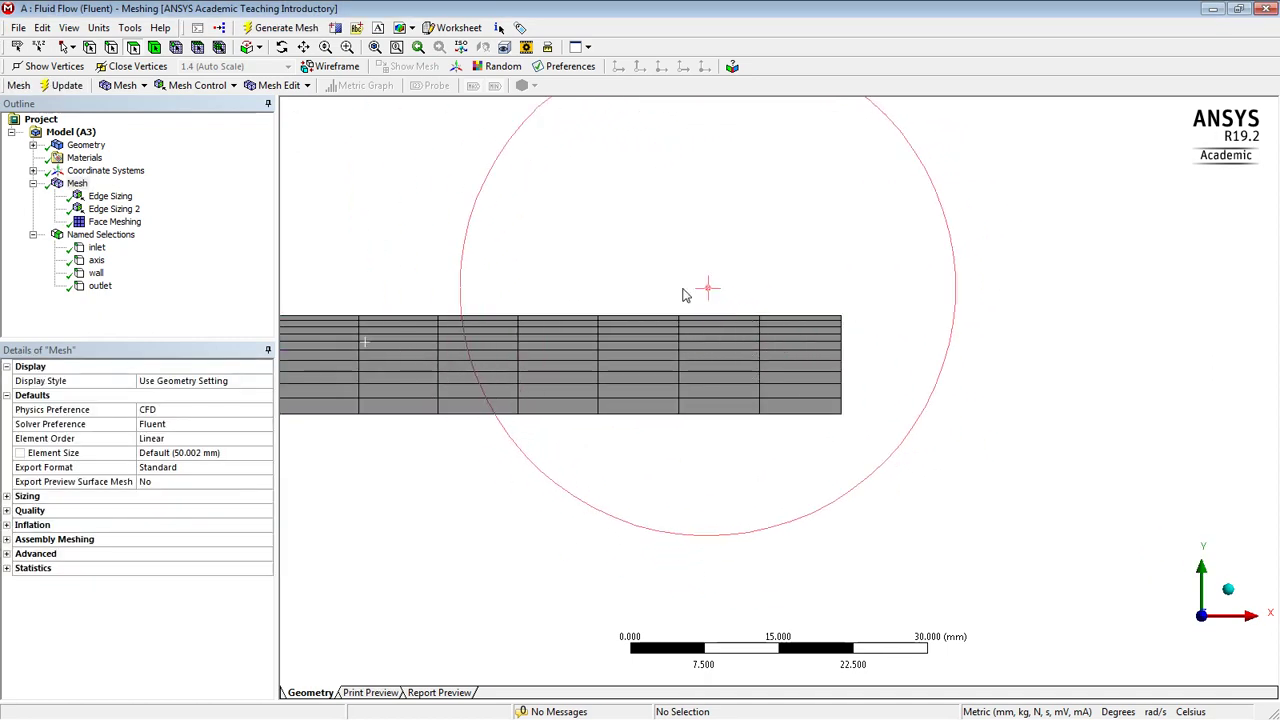
Step: Zoom into the mesh grid and inspect the FFF\Surface body's details
scroll(548, 291, "down", 5)
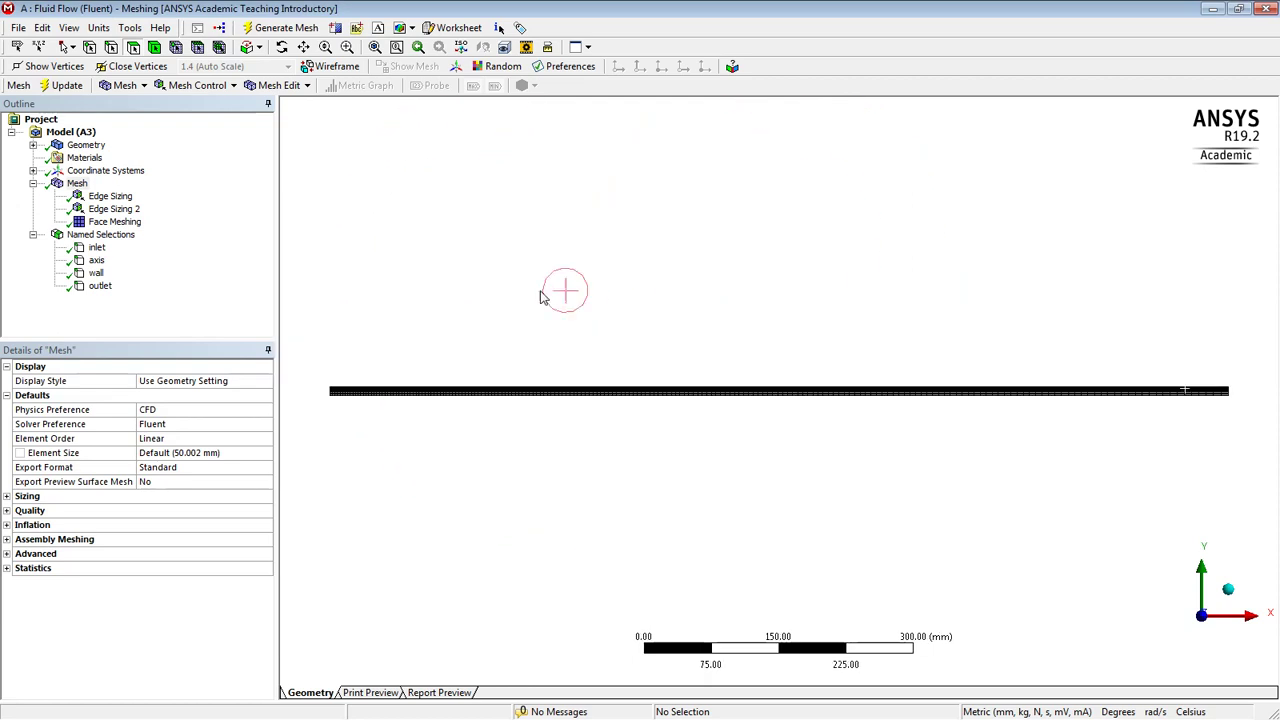
right_click_drag(322, 363, 390, 416)
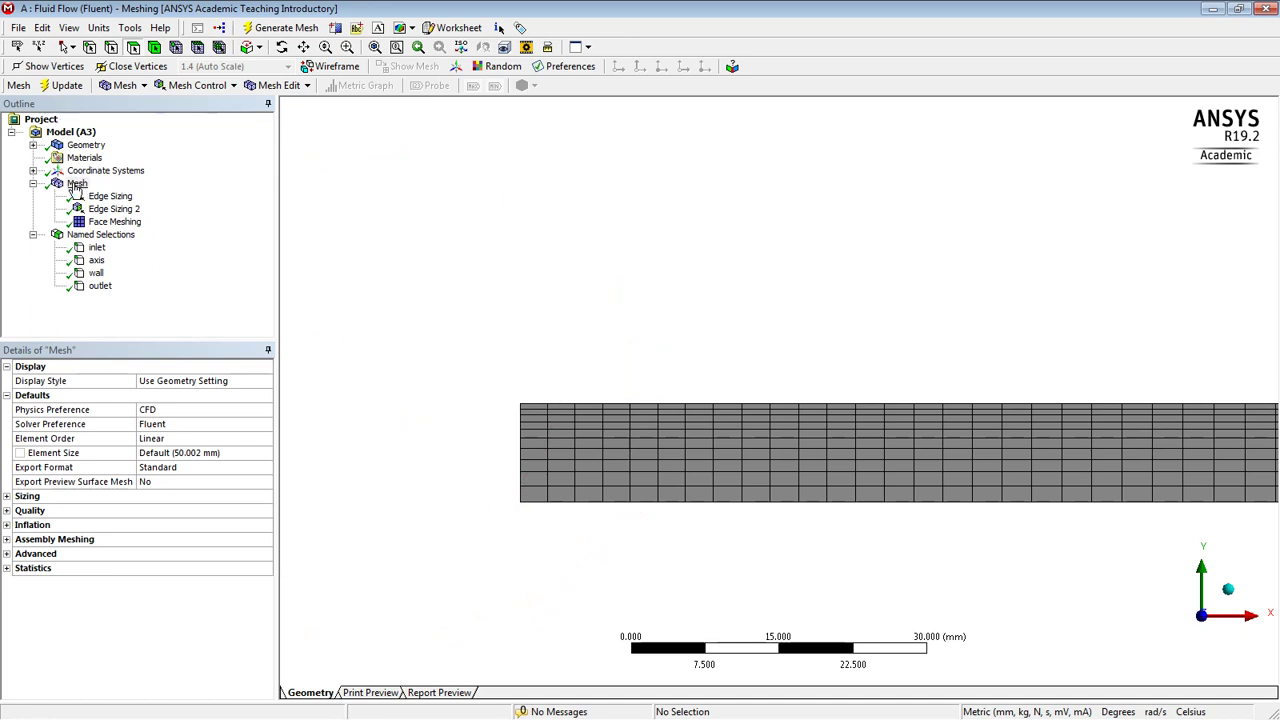
left_click(33, 145)
left_click(79, 158)
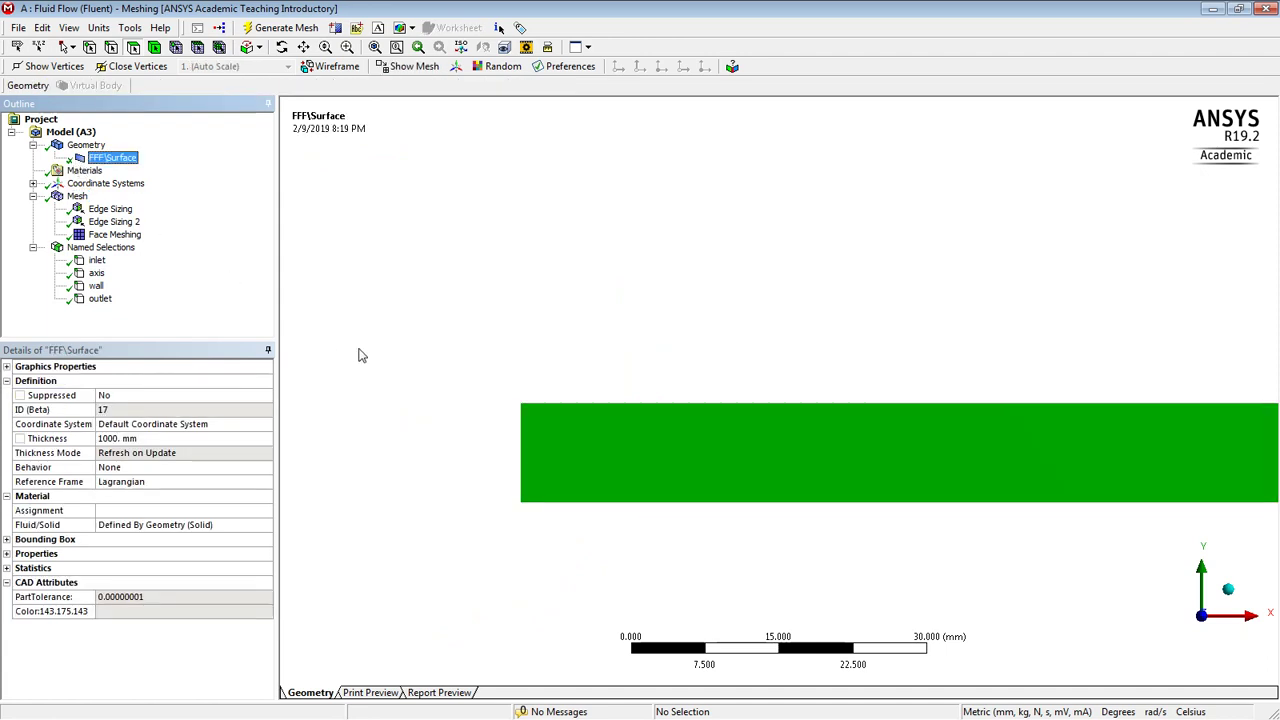
Step: Close ANSYS Meshing and update the Mesh cell in the Project Schematic
left_click(389, 370)
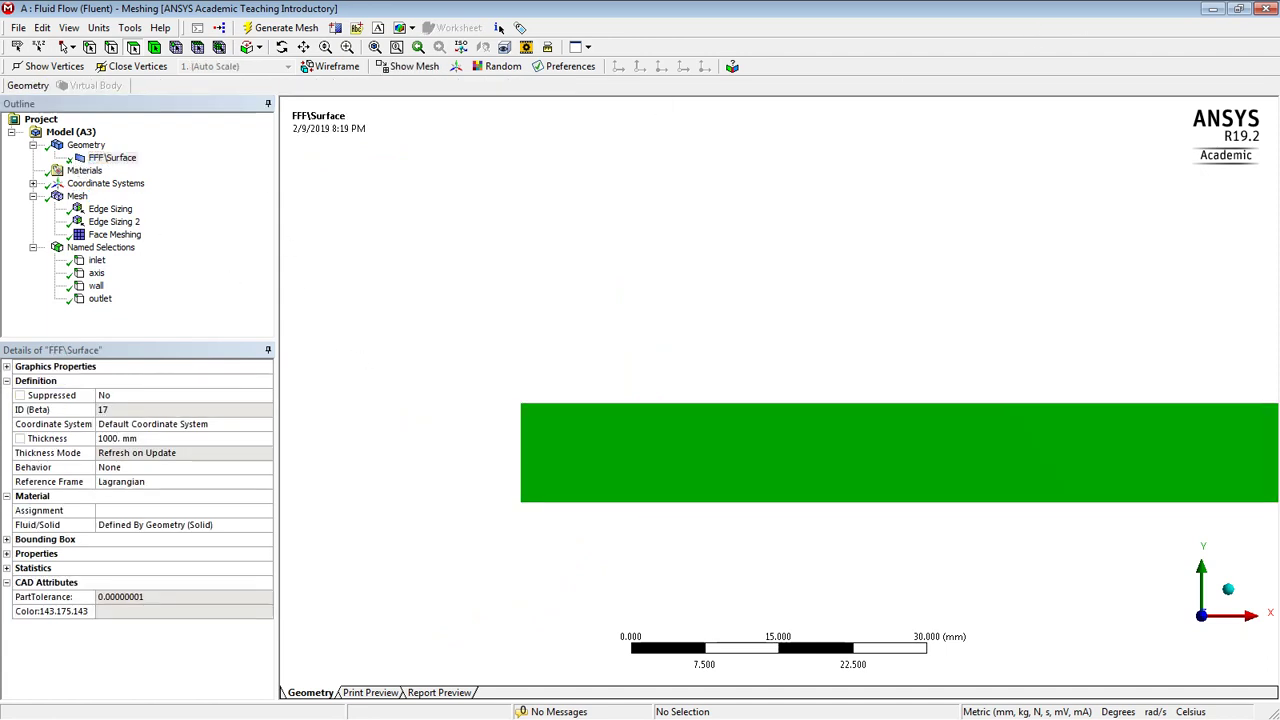
left_click(1266, 8)
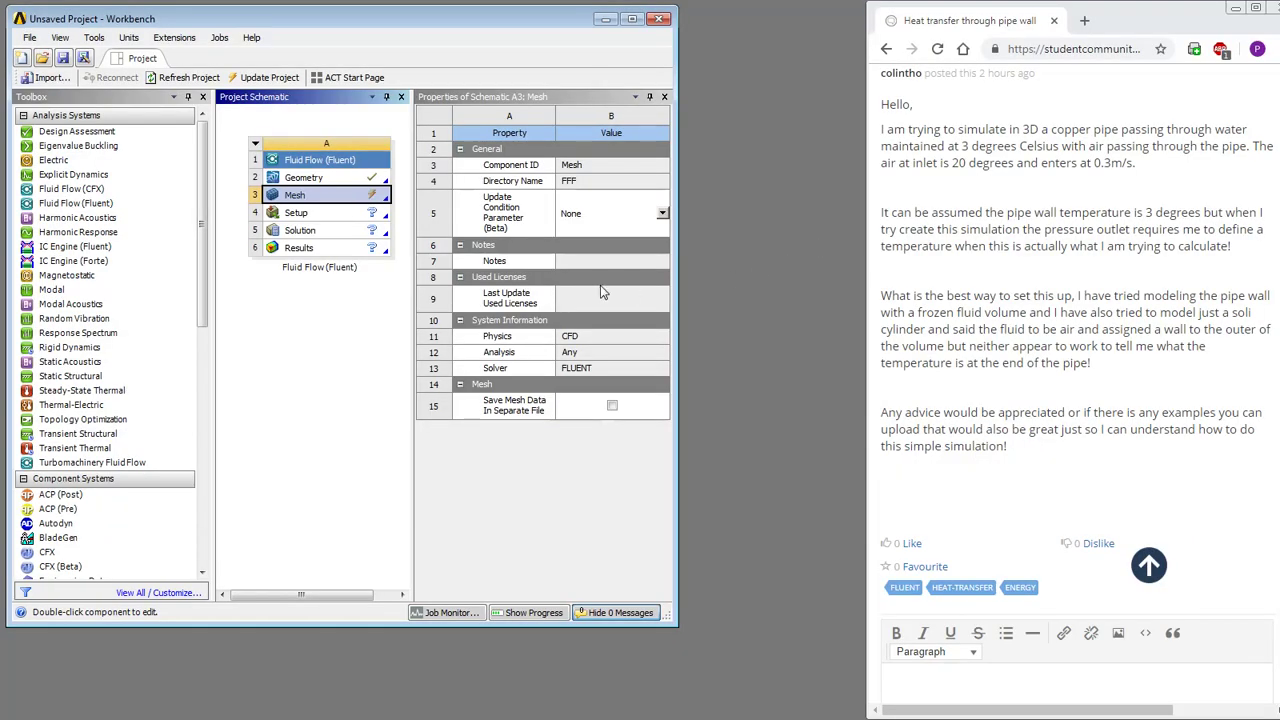
right_click(308, 203)
left_click(328, 289)
Step: Launch Fluent from the Setup cell in Parallel (Local Machine) mode
double_click(298, 213)
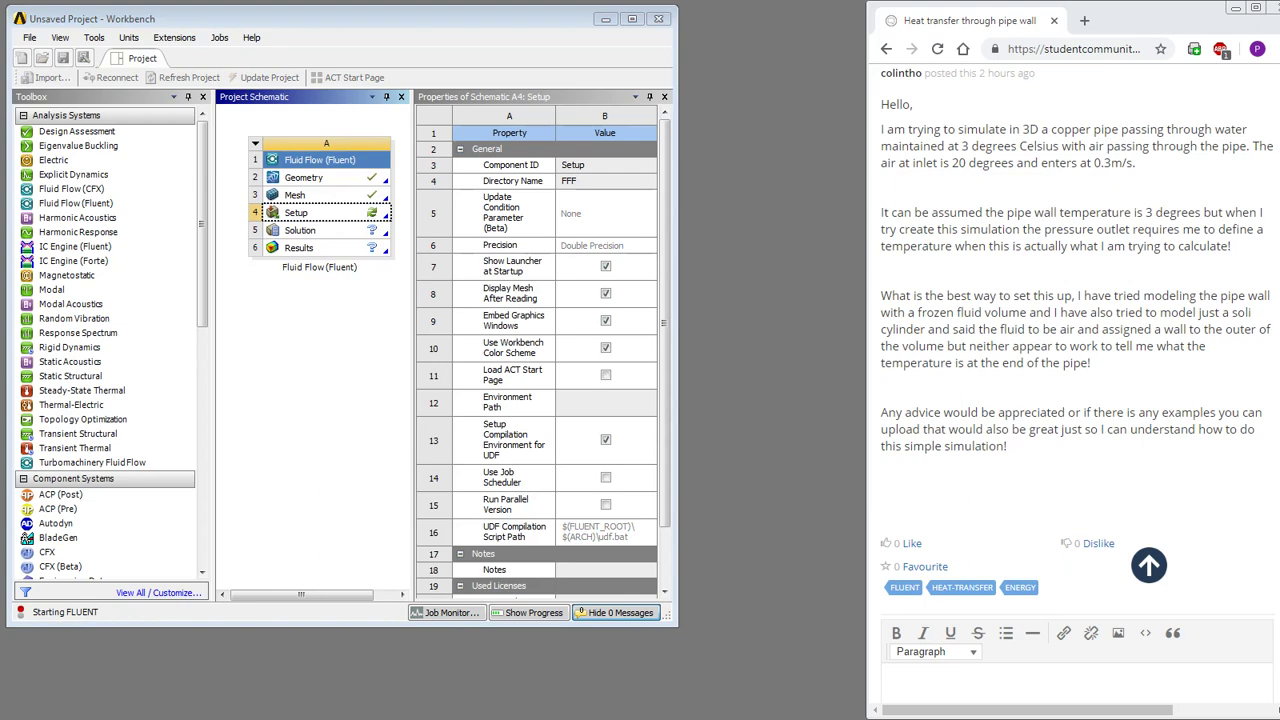
left_click_drag(494, 394, 430, 343)
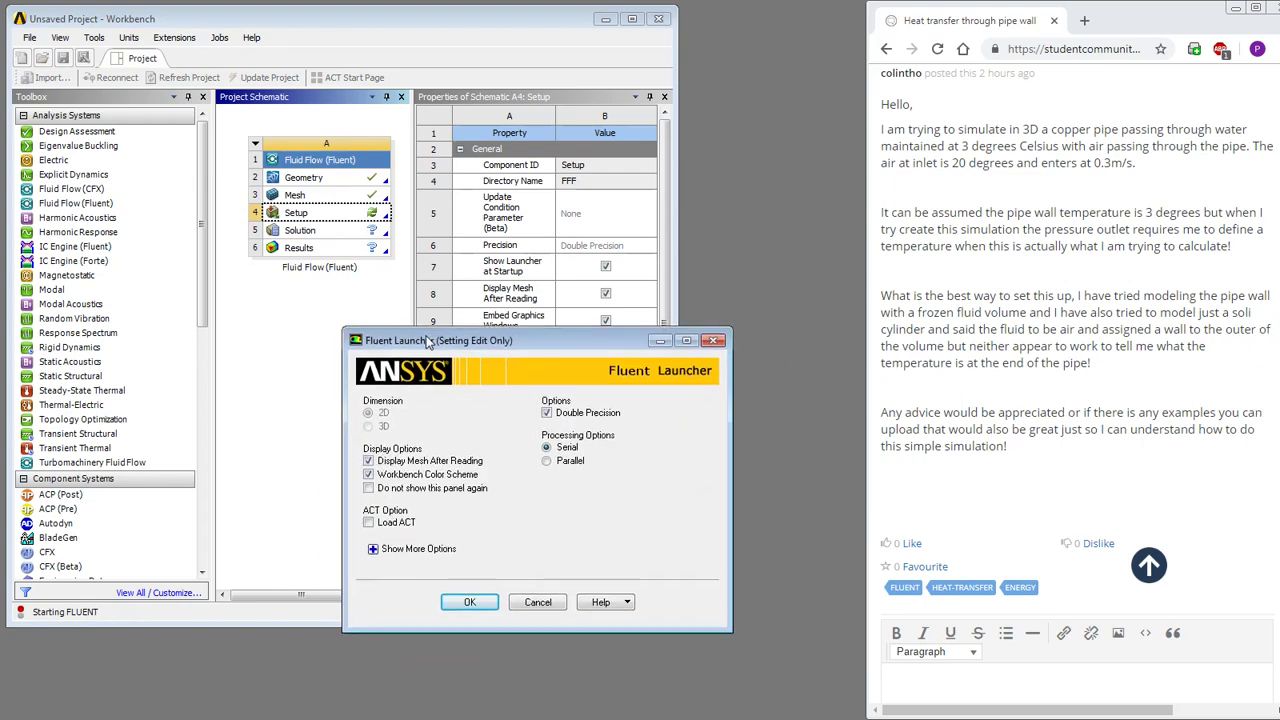
left_click(547, 461)
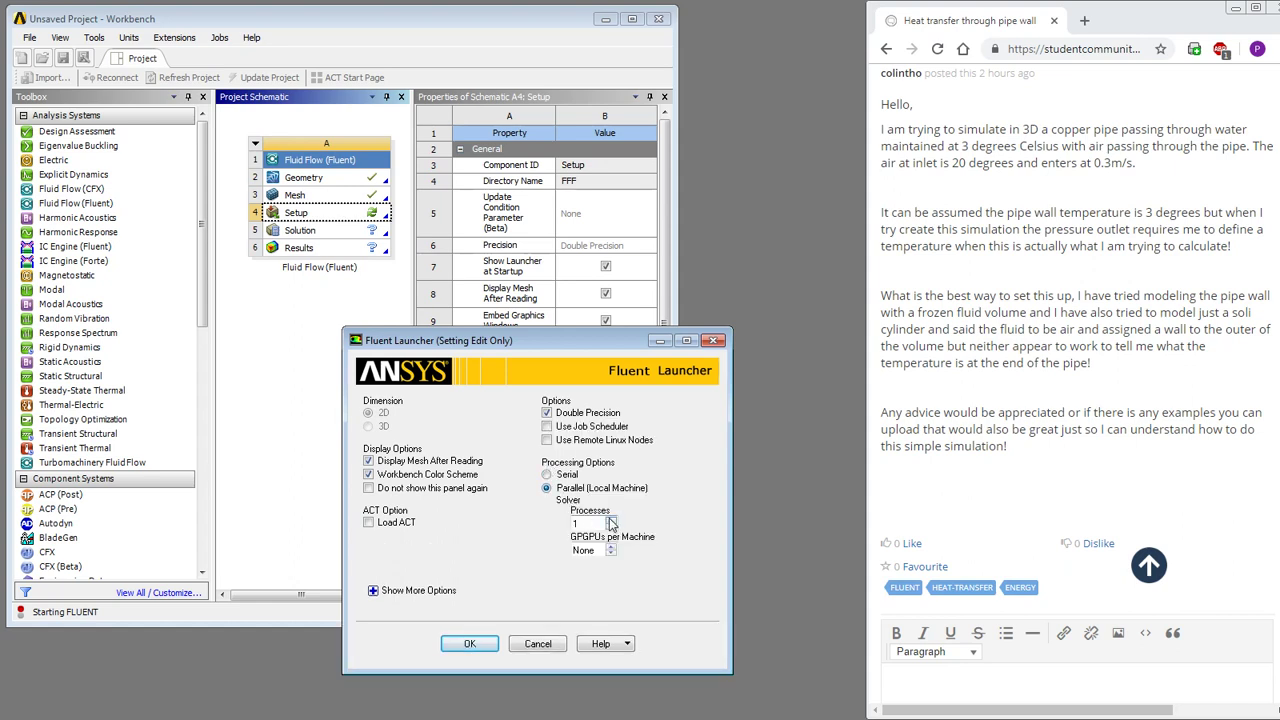
left_click(469, 643)
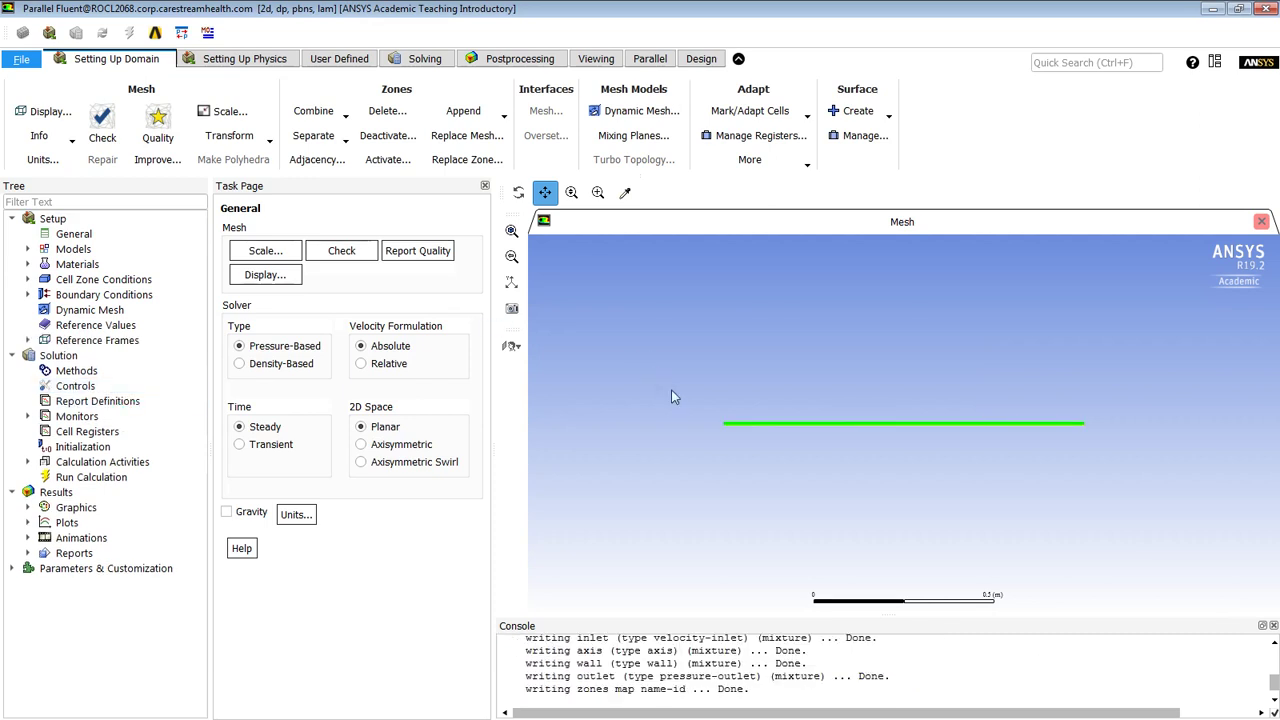
Step: Set the temperature units to Celsius
right_click(720, 408)
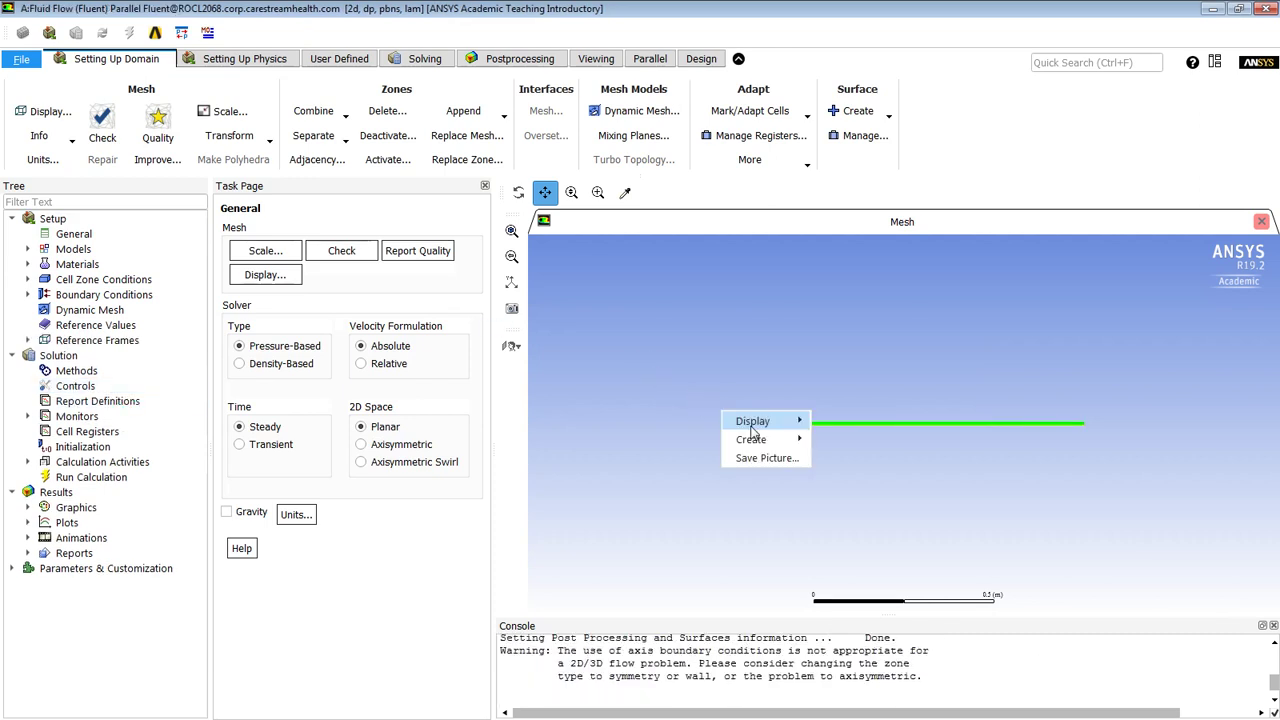
mouse_move(803, 426)
left_click(672, 361)
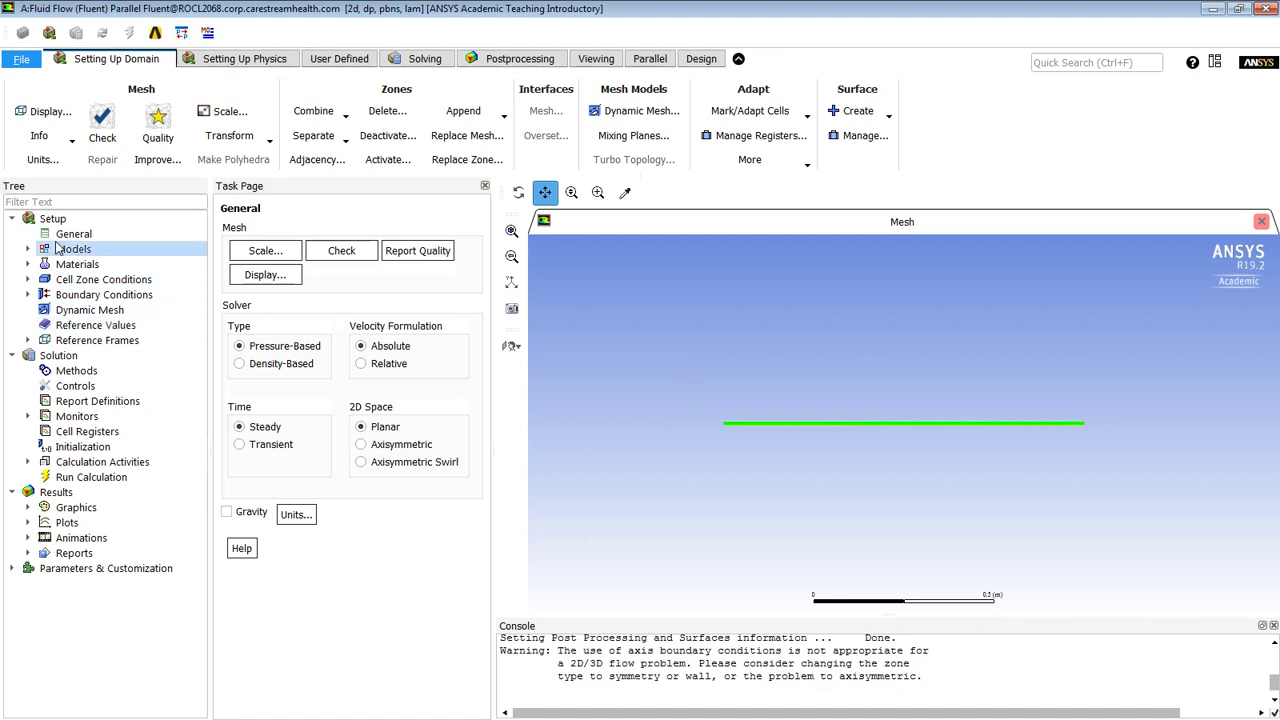
left_click(38, 162)
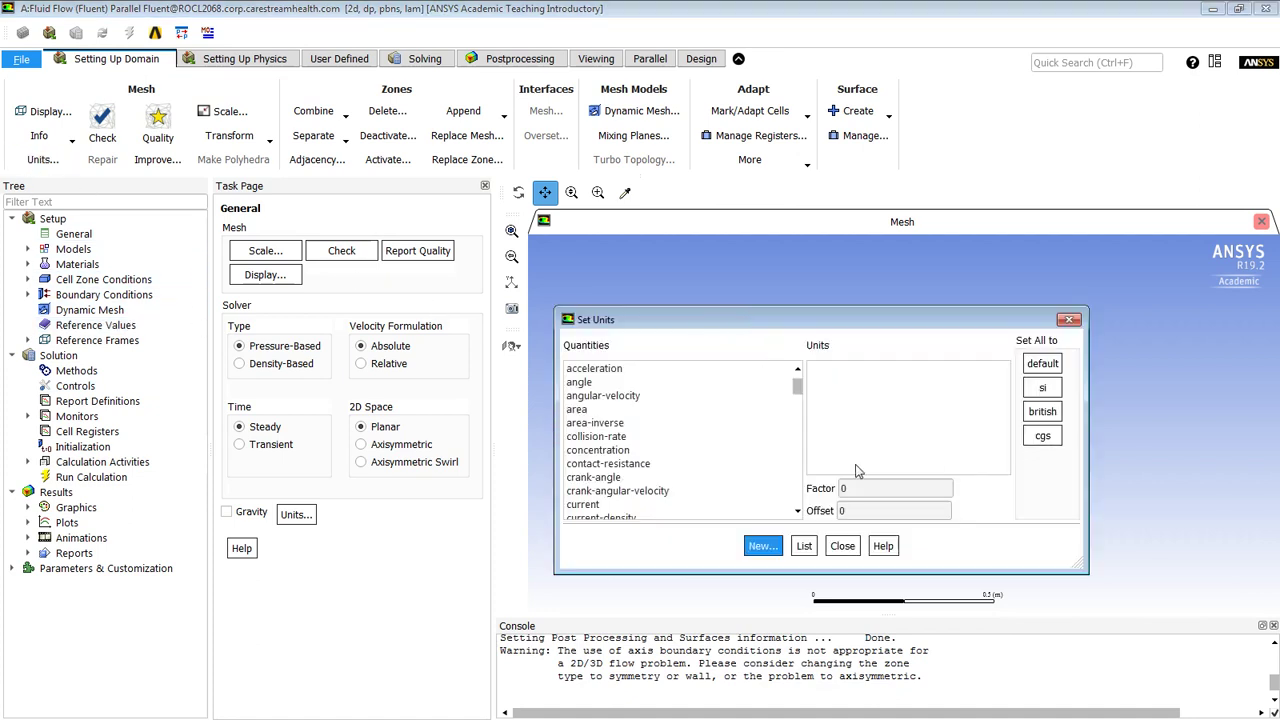
left_click_drag(800, 396, 806, 476)
left_click(612, 451)
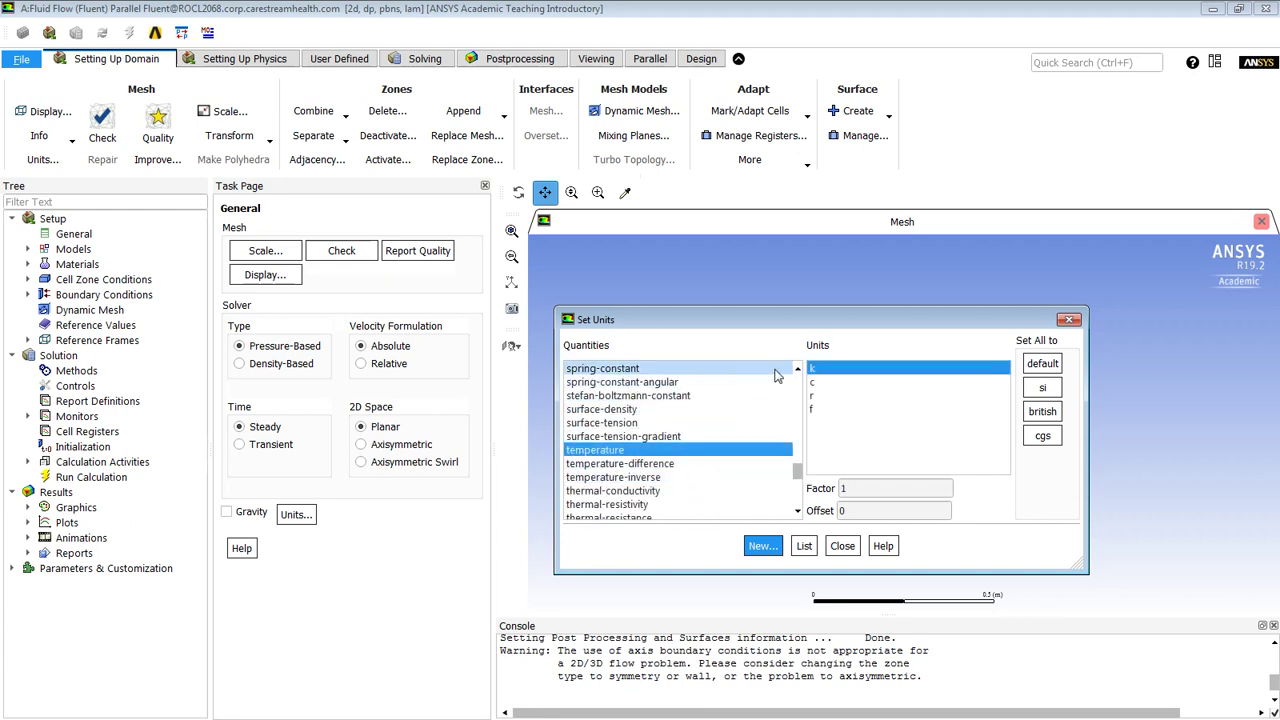
left_click(815, 383)
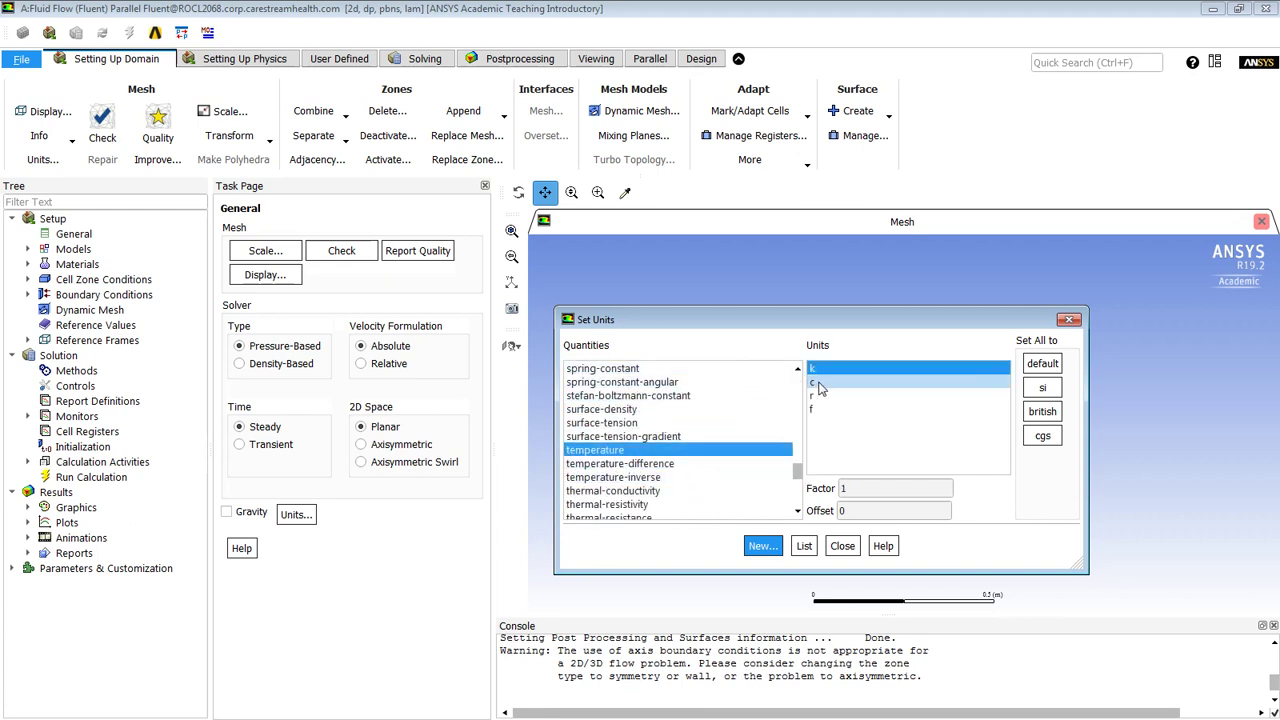
left_click(842, 546)
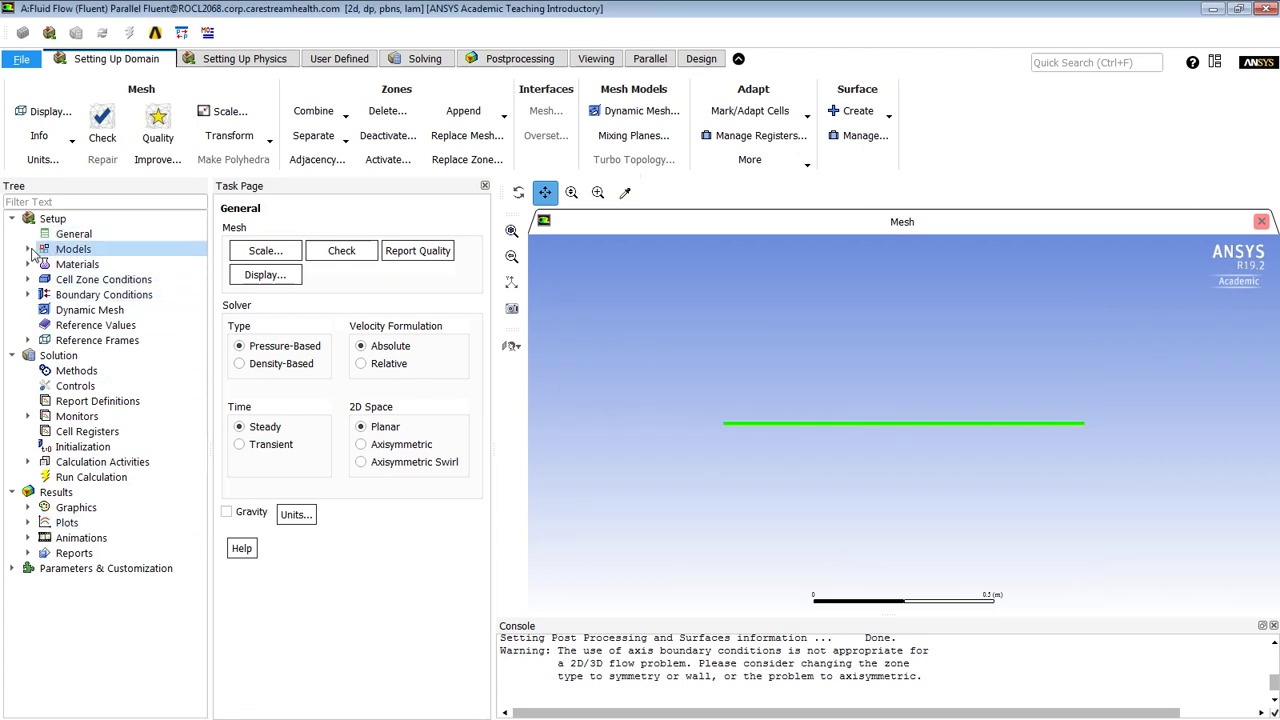
Step: Turn on the Energy Equation in the Energy model
left_click(29, 250)
left_click(86, 281)
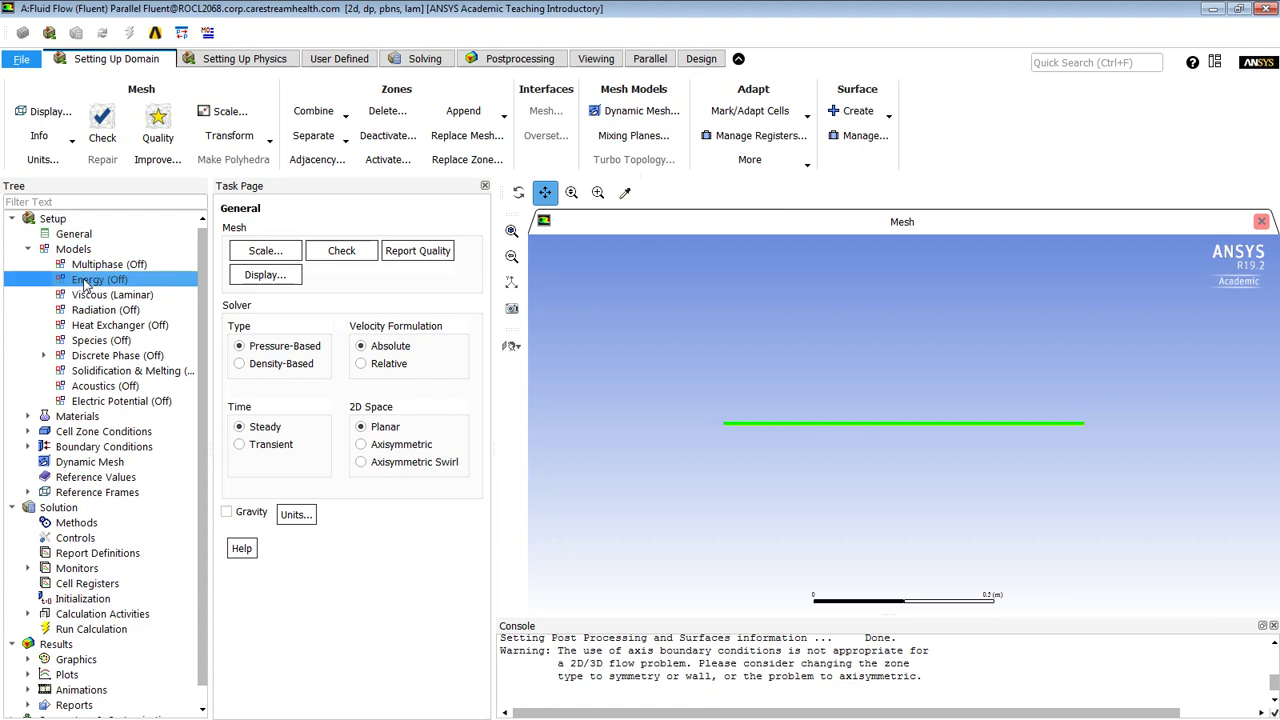
double_click(86, 283)
left_click(633, 368)
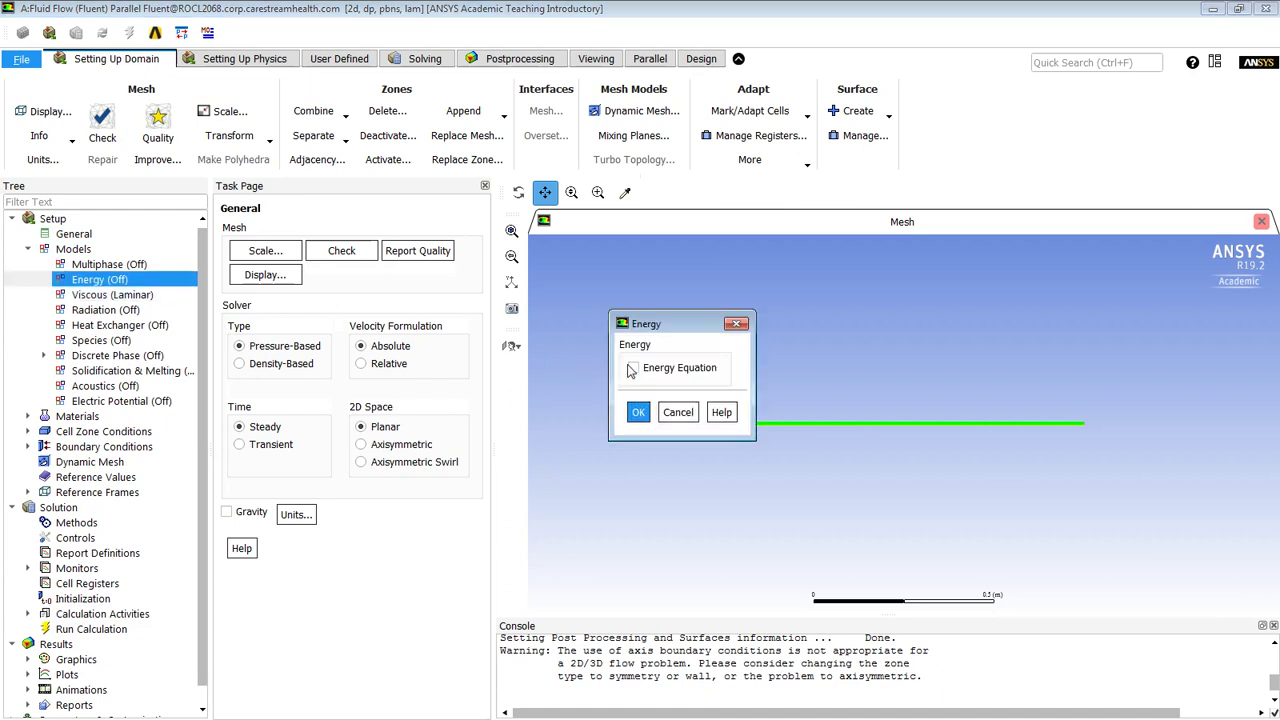
left_click(637, 413)
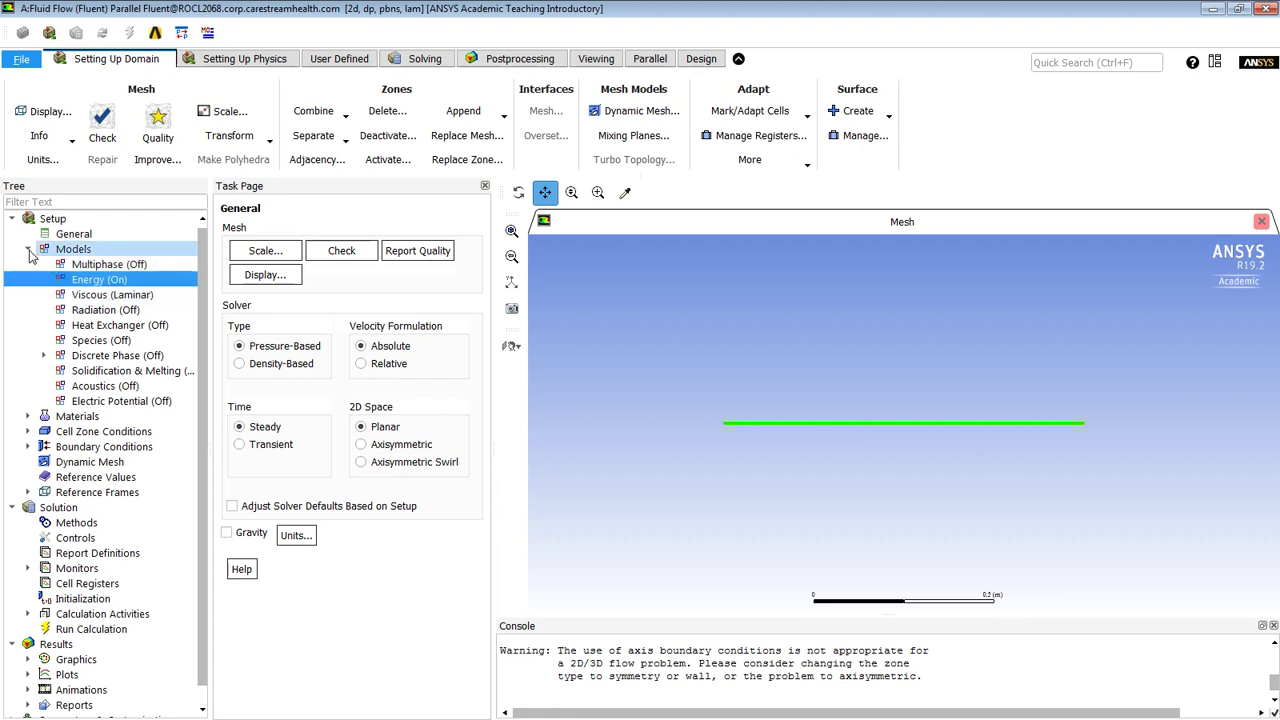
left_click(28, 249)
Step: Check that air is the fluid material
left_click(28, 264)
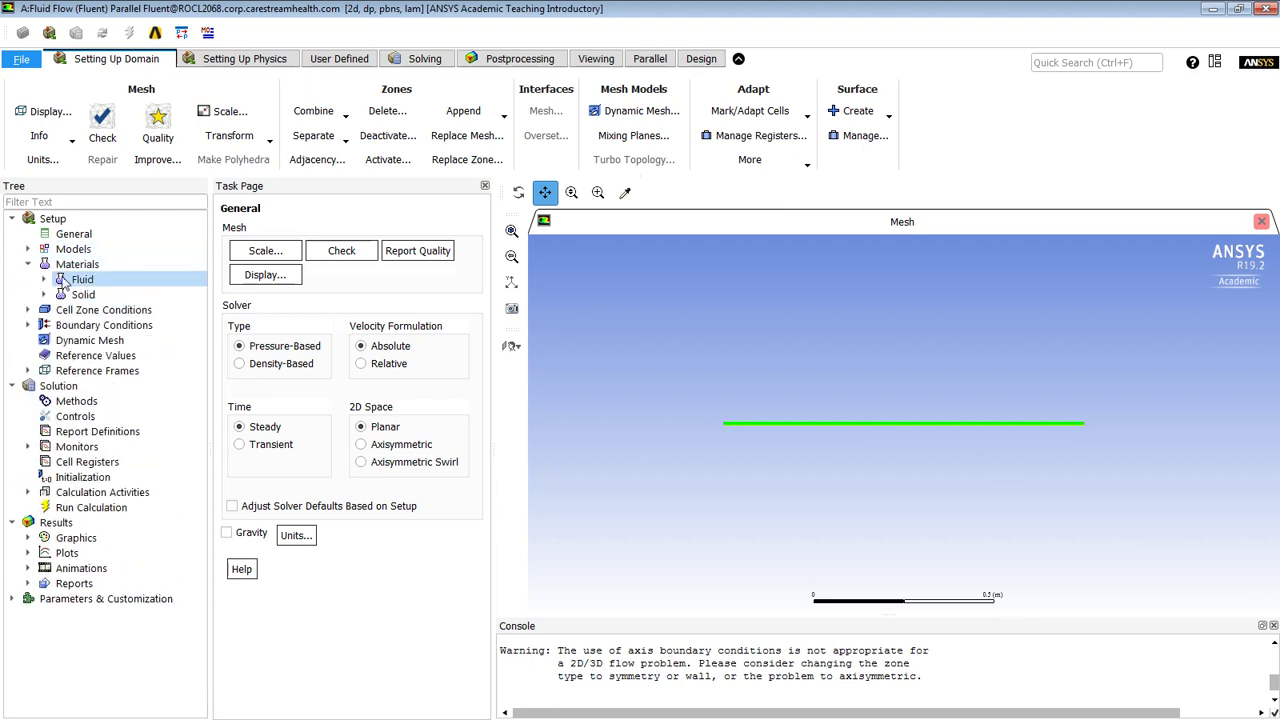
left_click(44, 279)
left_click(94, 295)
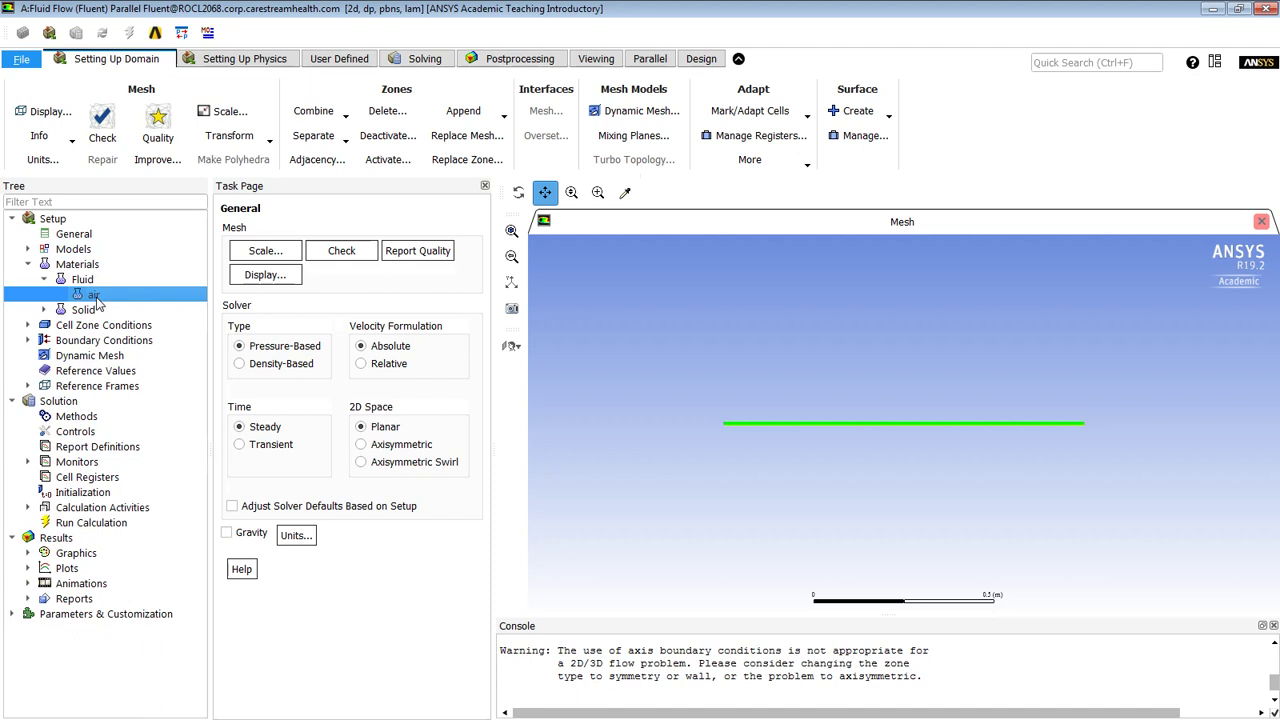
left_click(28, 264)
Step: Set the inlet Velocity Magnitude to 0.3 m/s and switch 2D Space to Axisymmetric
left_click(28, 294)
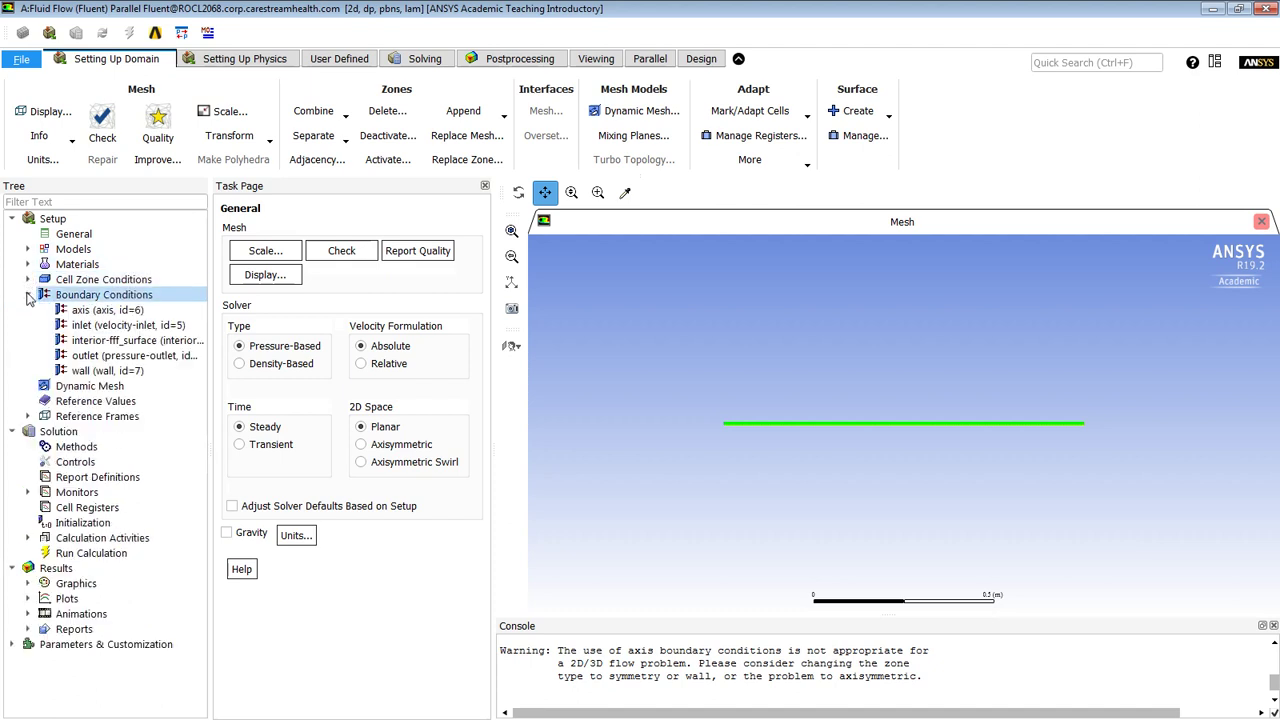
left_click(91, 327)
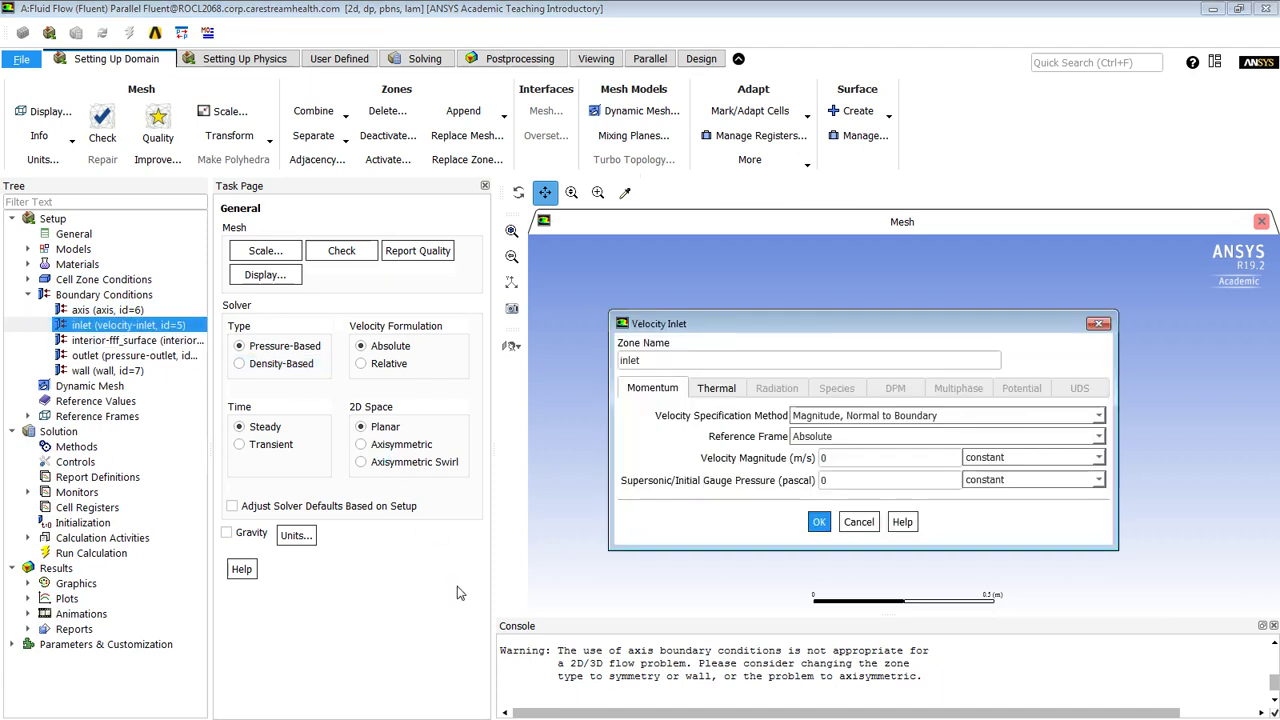
left_click(825, 457)
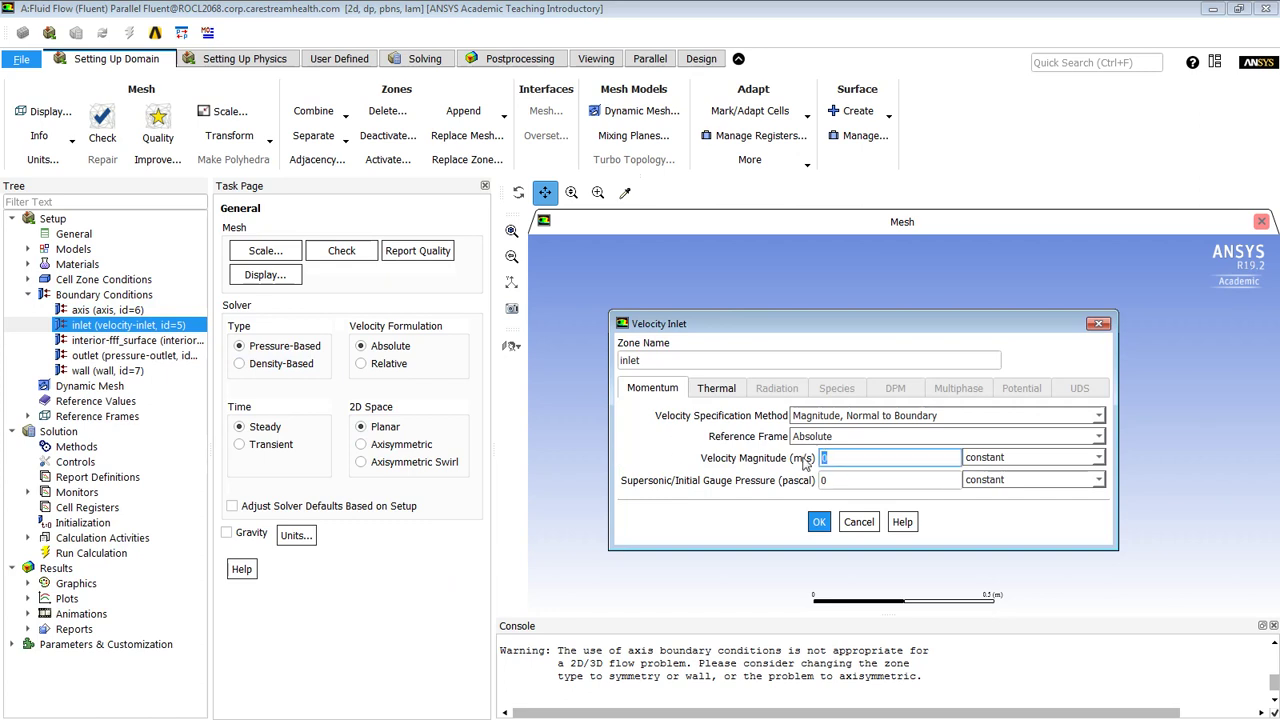
type(".3")
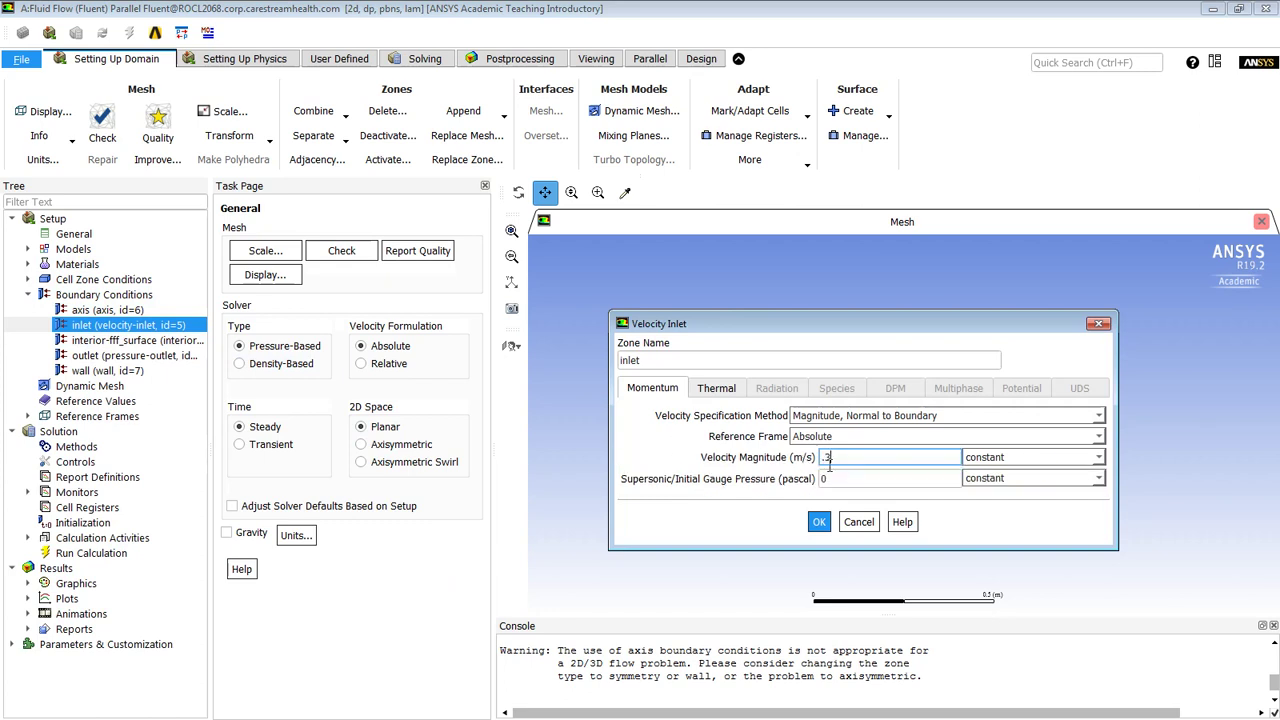
left_click(819, 521)
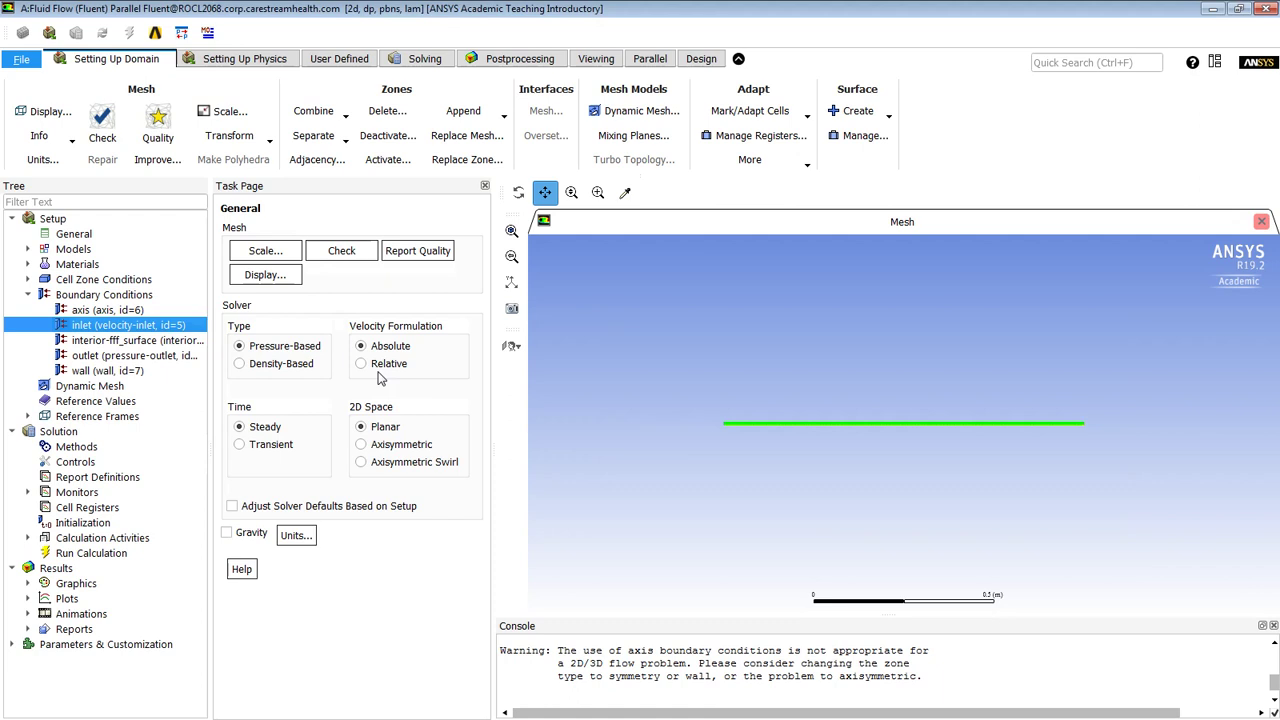
left_click(361, 446)
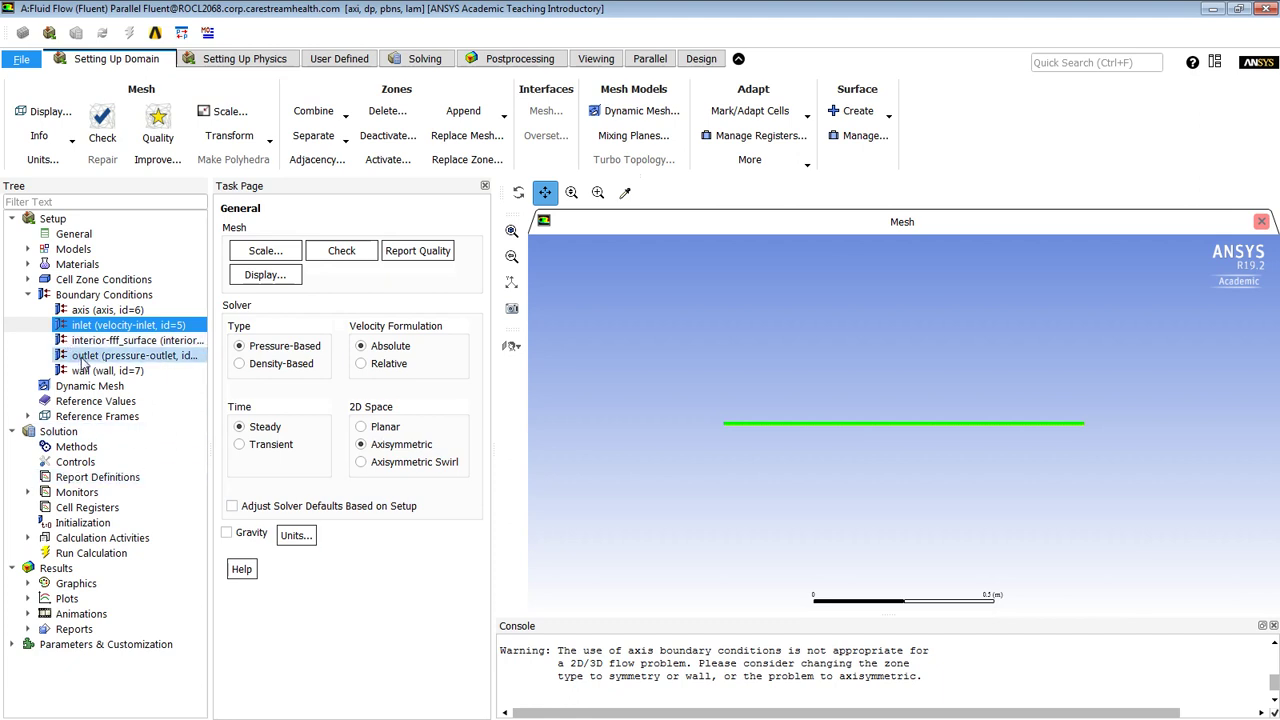
left_click(82, 358)
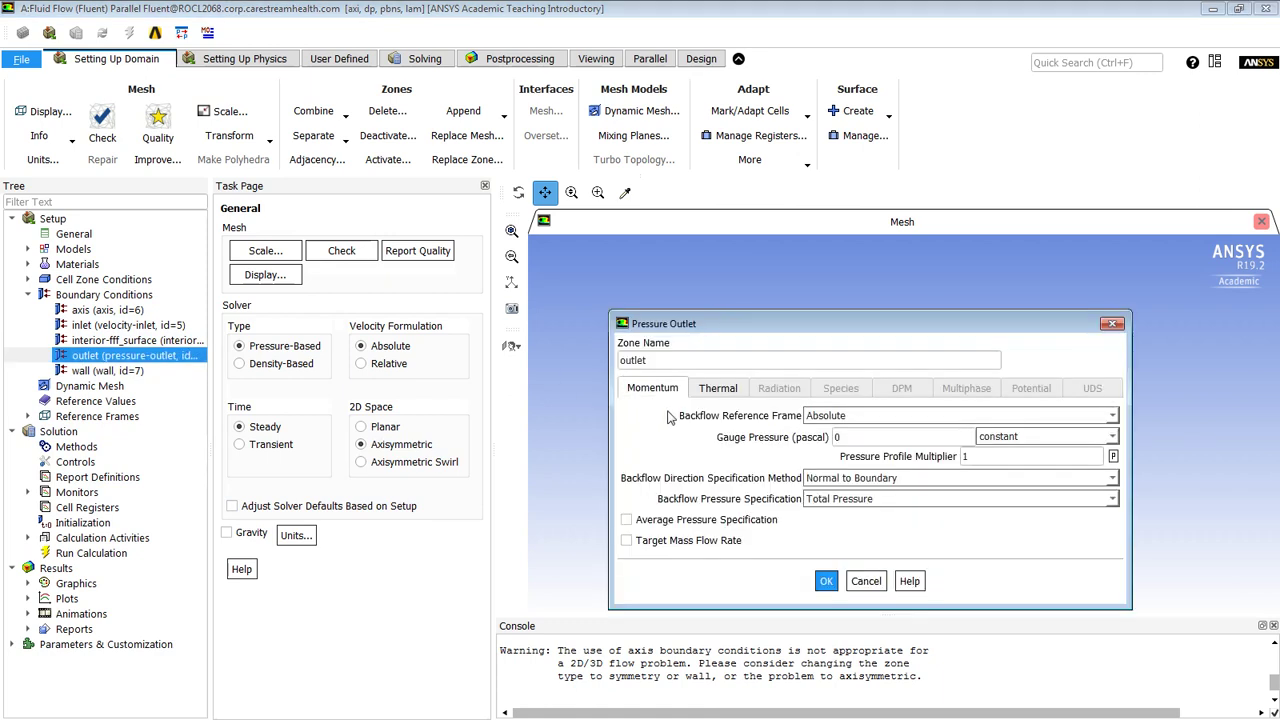
left_click(720, 389)
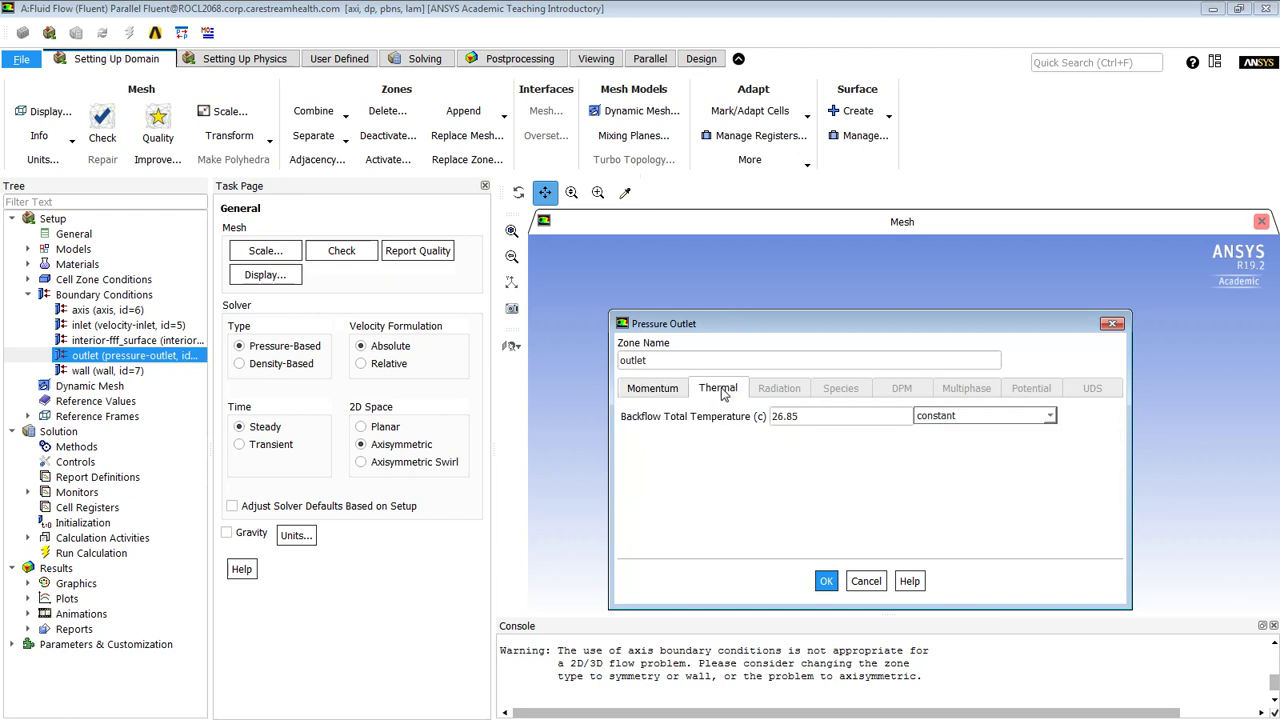
left_click(828, 583)
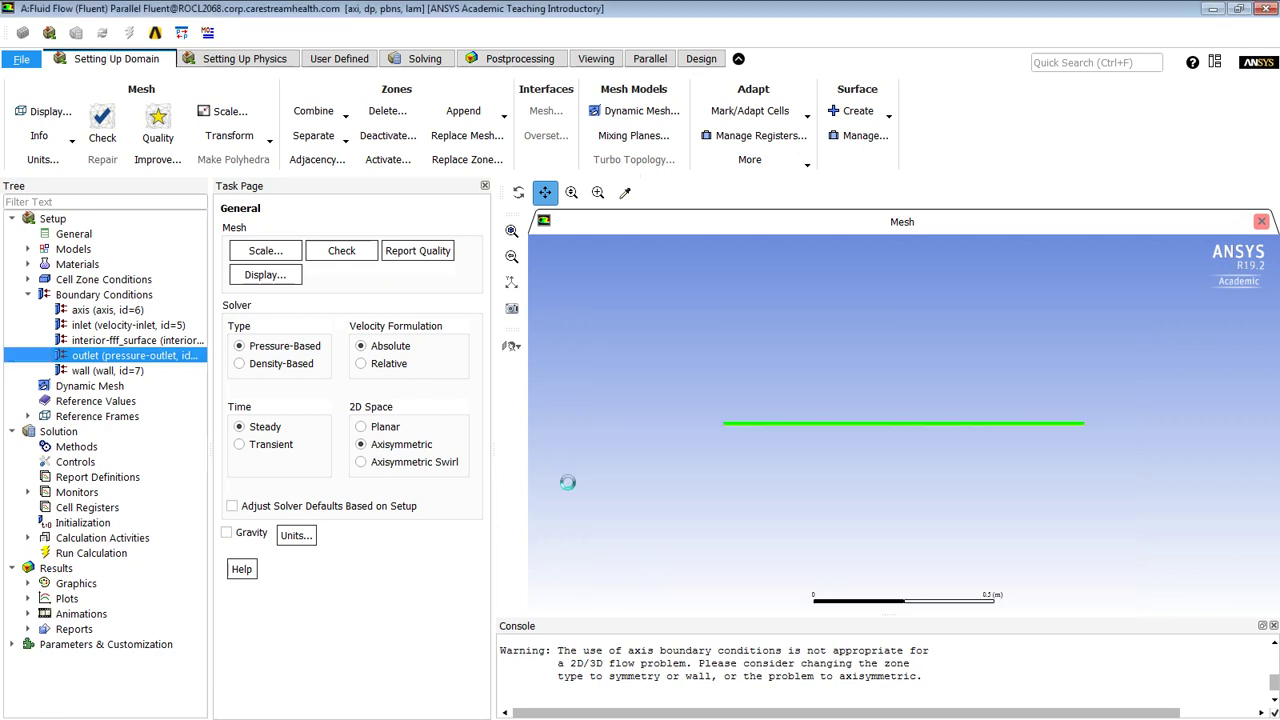
left_click(127, 373)
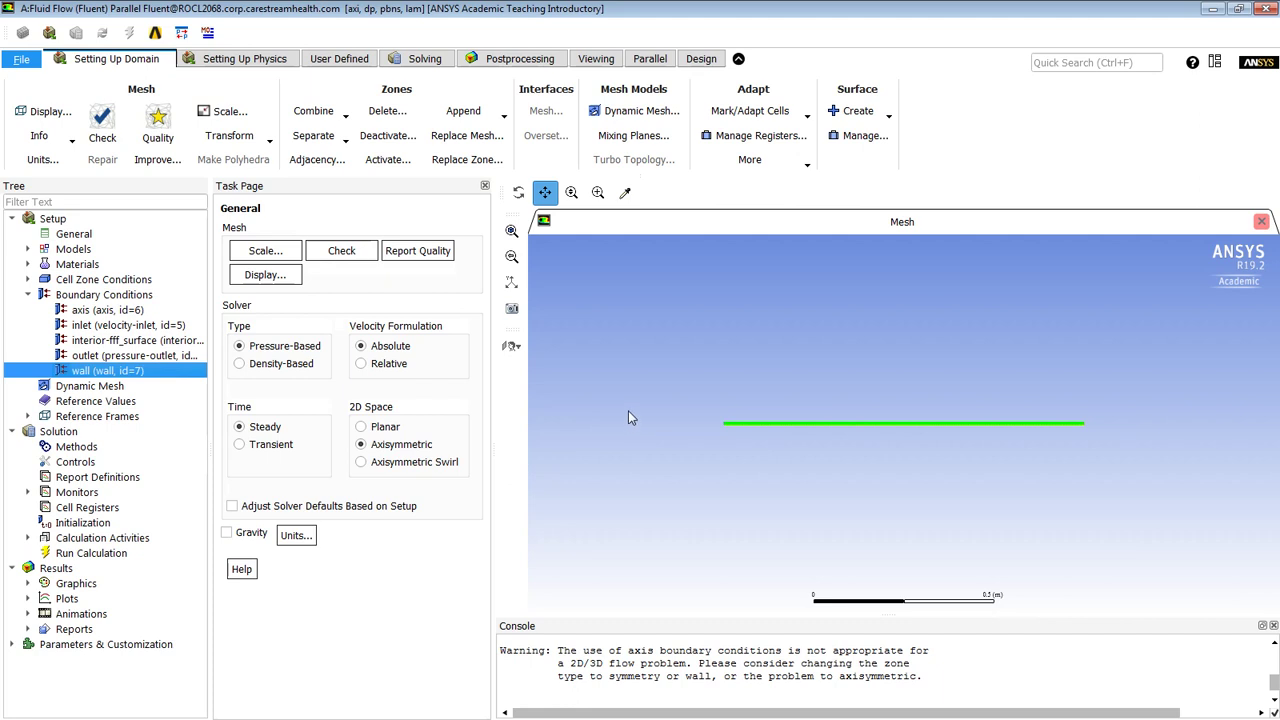
Step: Change the wall's thermal condition to a fixed Temperature of 3 °C
double_click(139, 368)
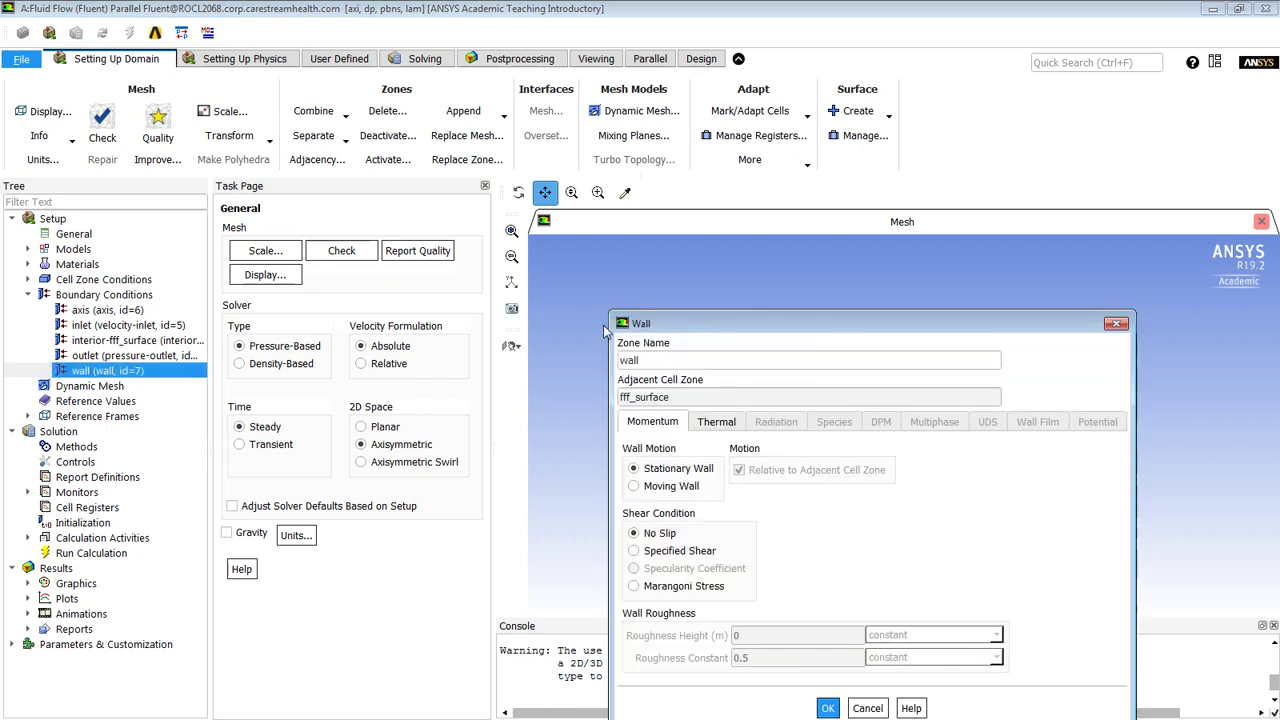
left_click(710, 421)
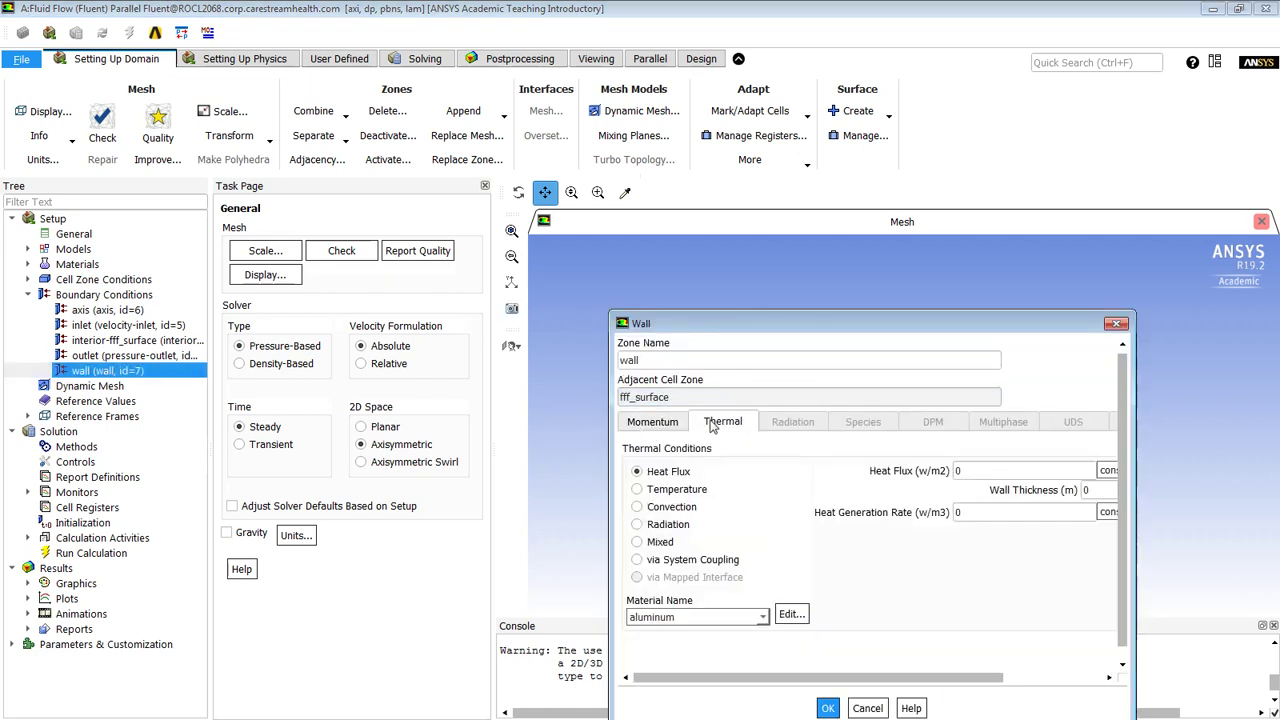
left_click(648, 490)
left_click_drag(988, 470, 918, 470)
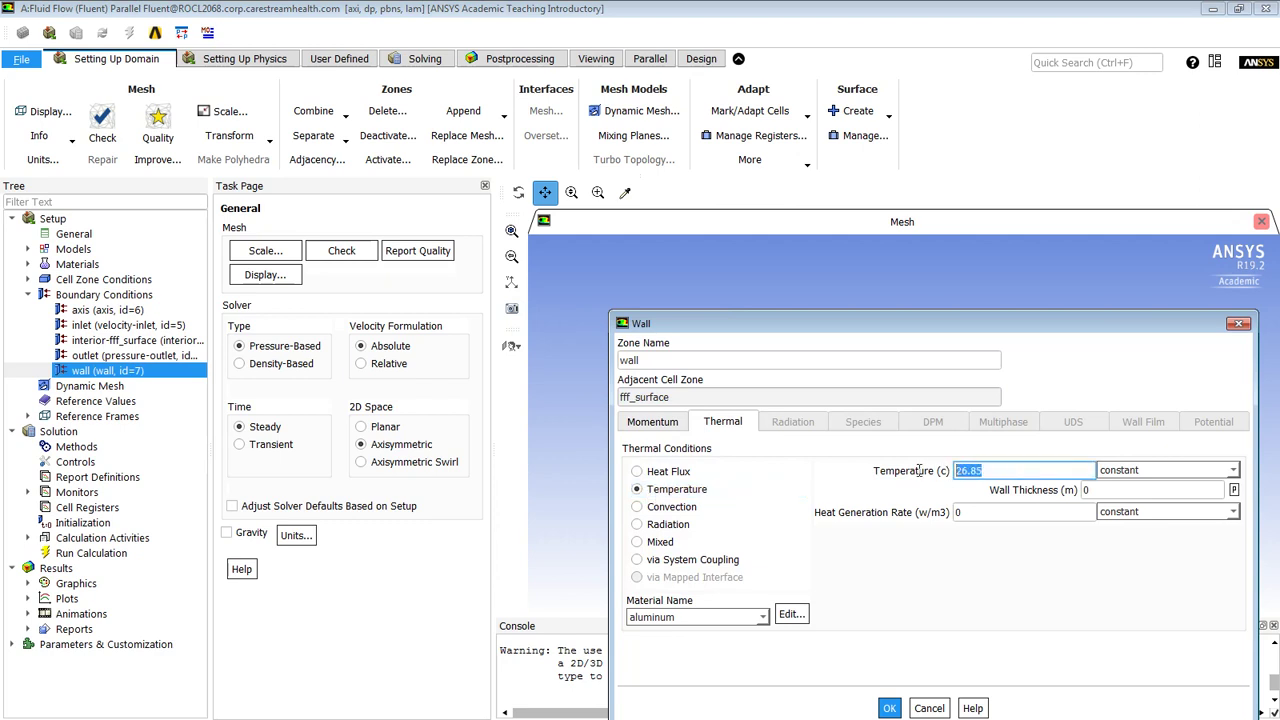
type("3")
left_click(646, 428)
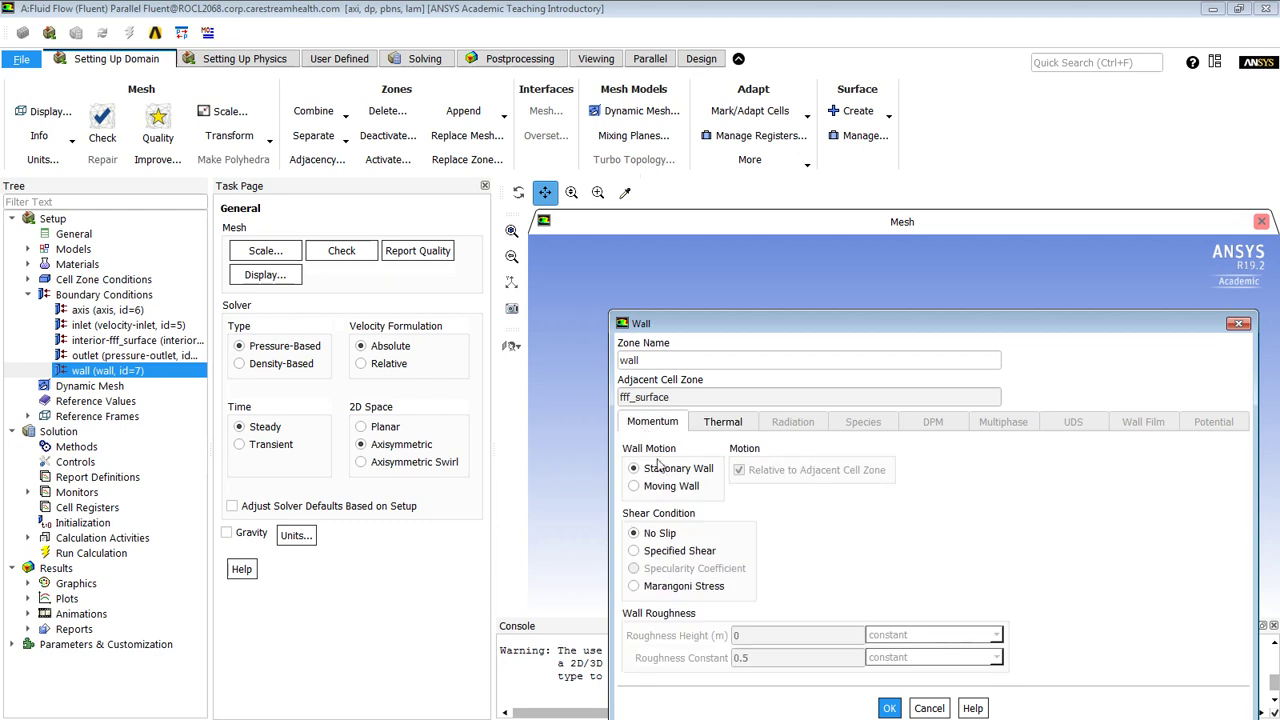
left_click(888, 708)
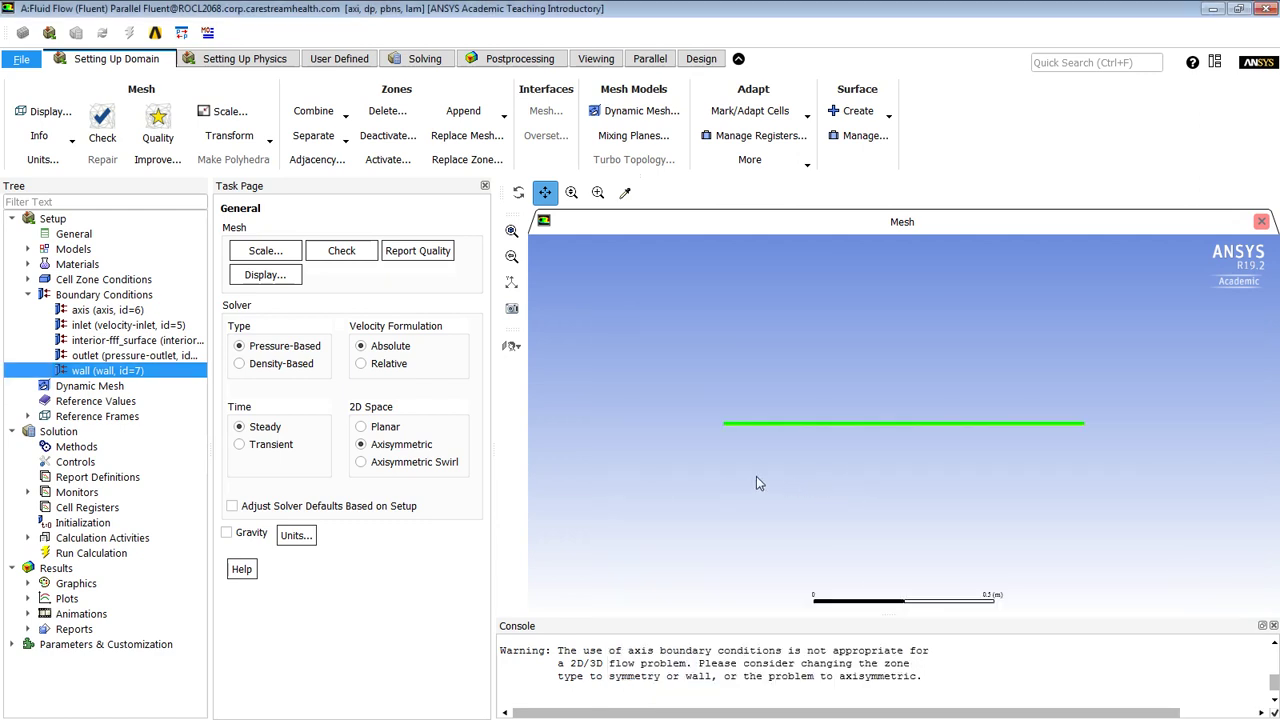
Step: Set continuity, x-velocity and y-velocity absolute residual criteria to 0.000001, then go to Initialization
left_click(28, 295)
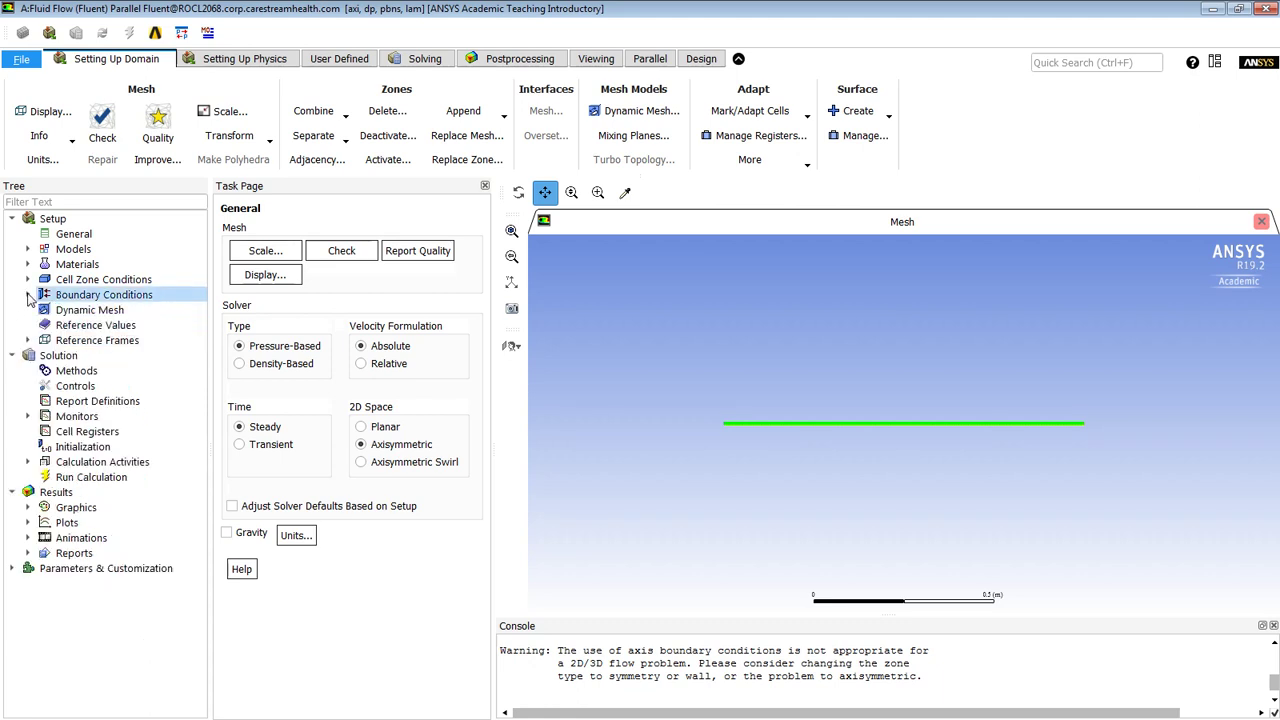
left_click(28, 416)
left_click(90, 433)
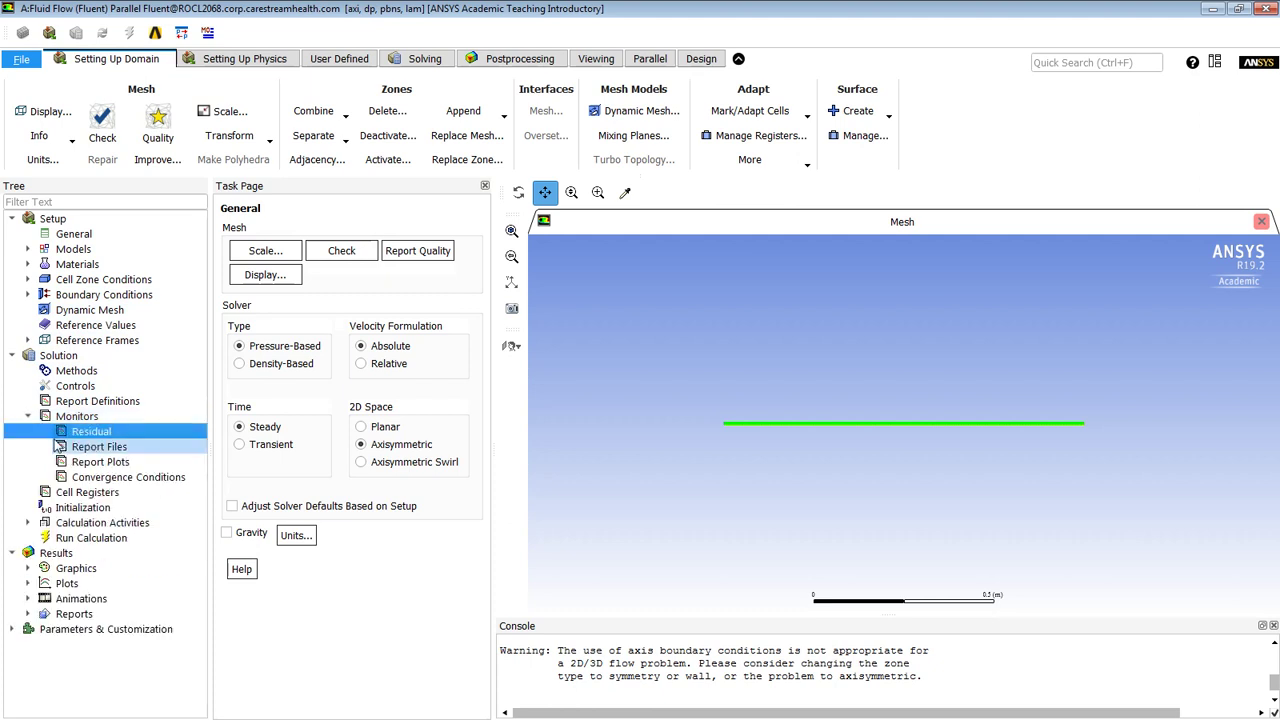
double_click(85, 432)
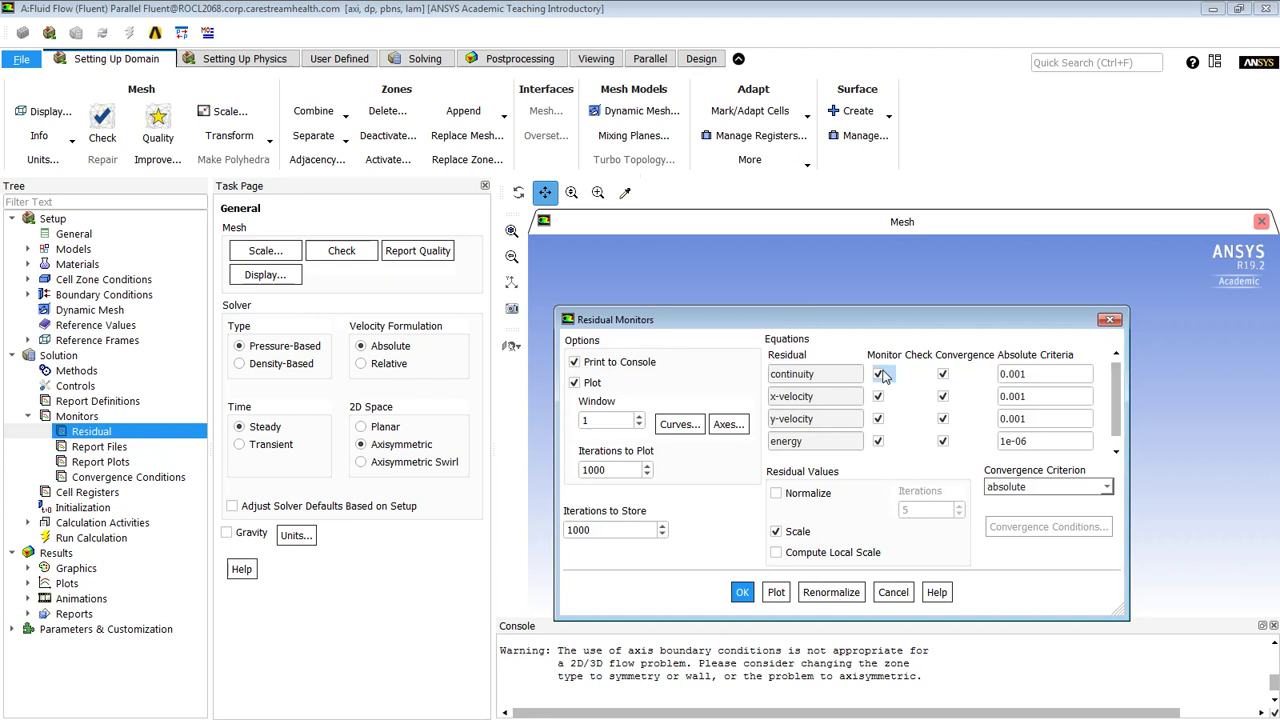
left_click(1014, 374)
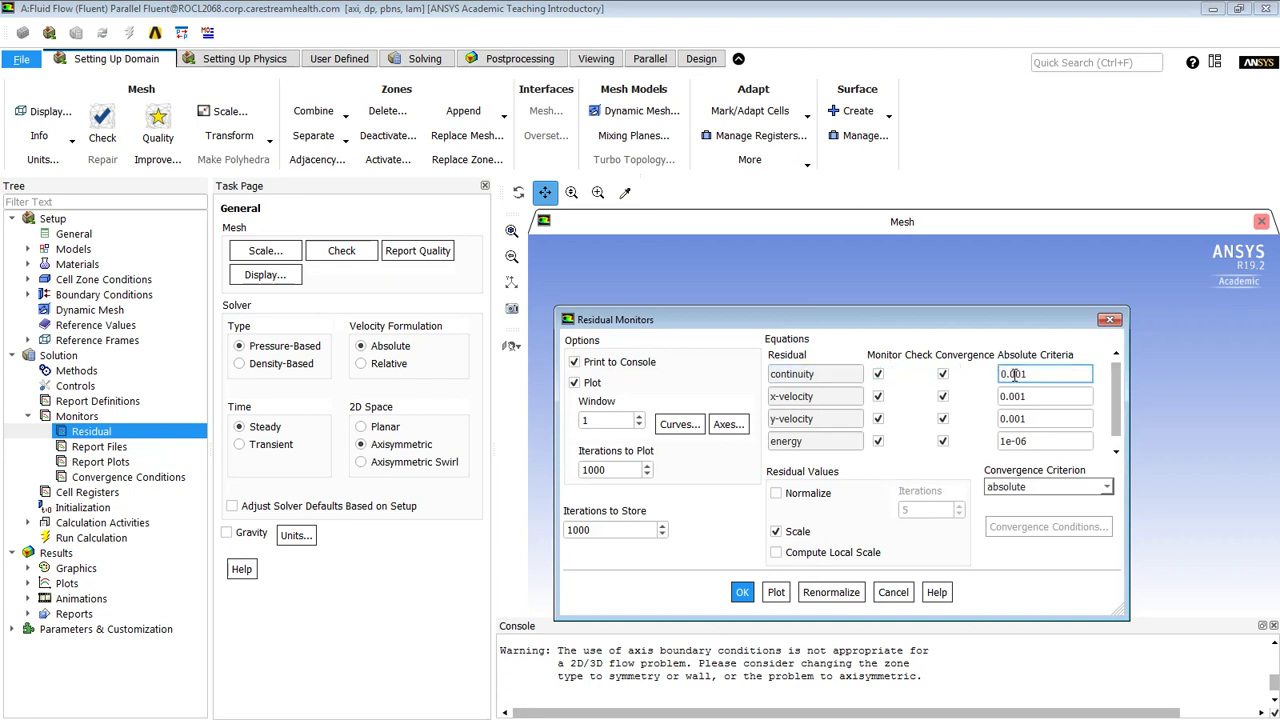
left_click(1019, 396)
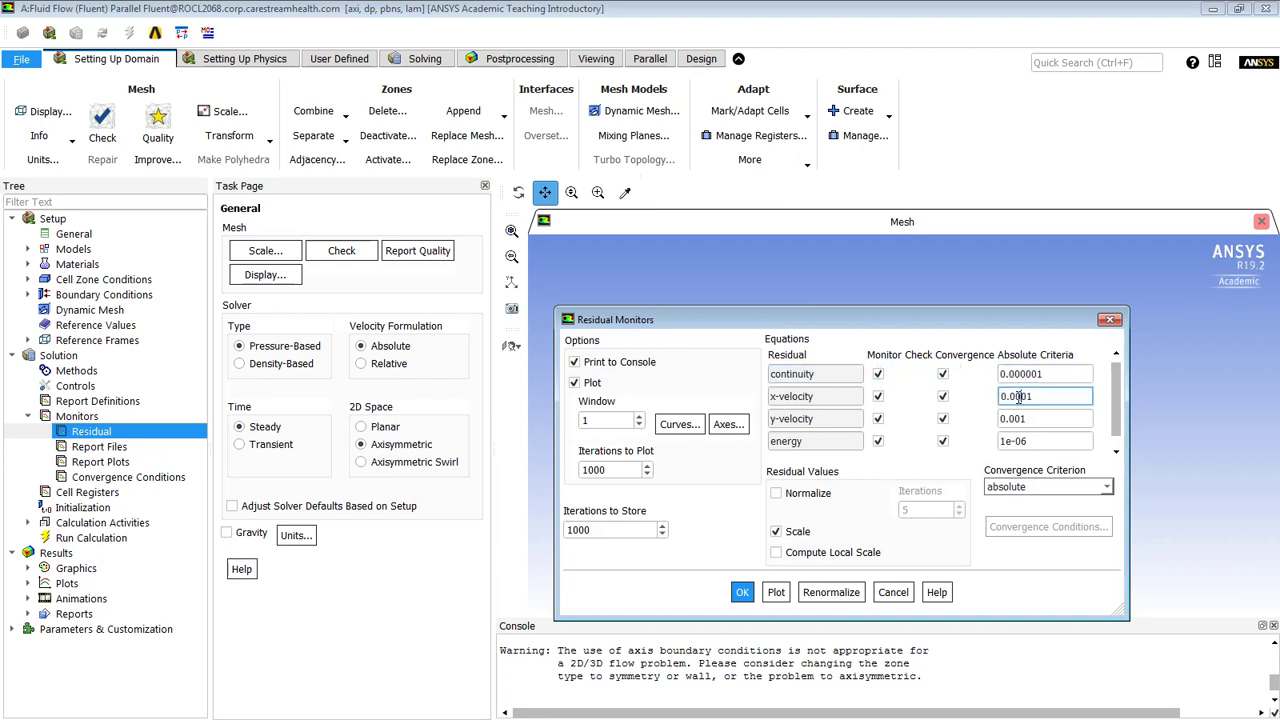
type("000")
left_click(1014, 418)
type("000")
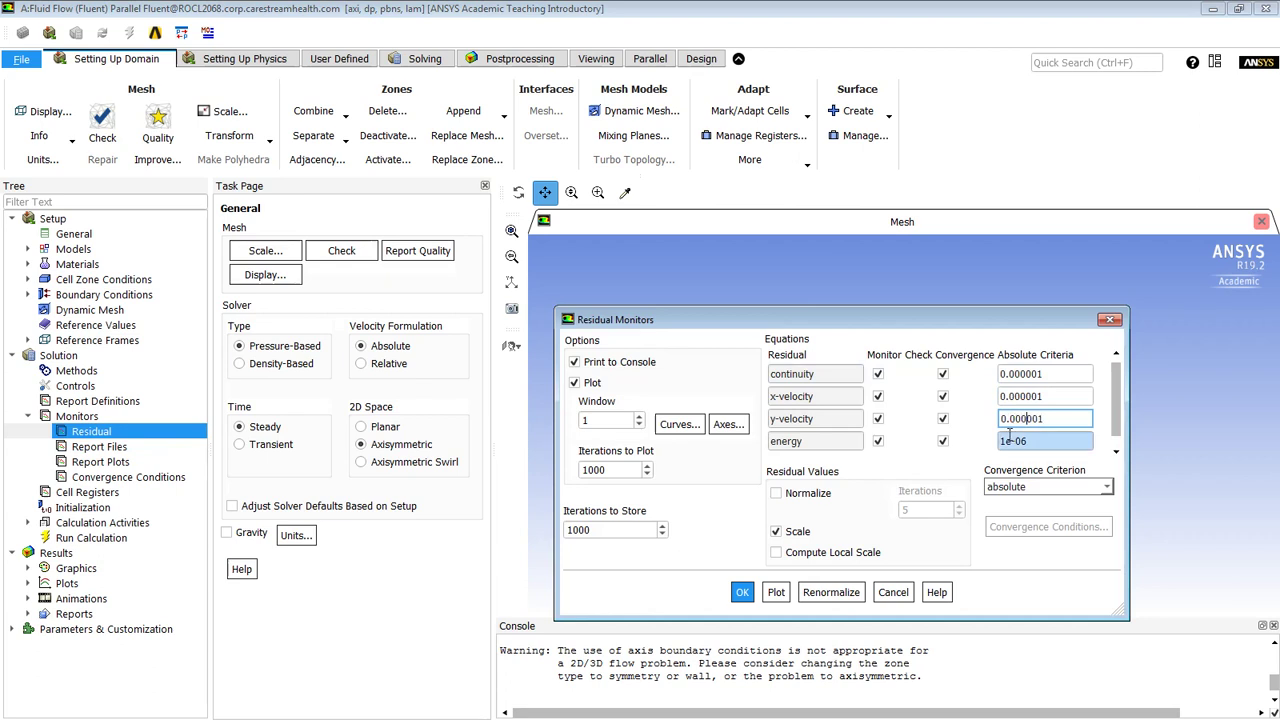
left_click(745, 594)
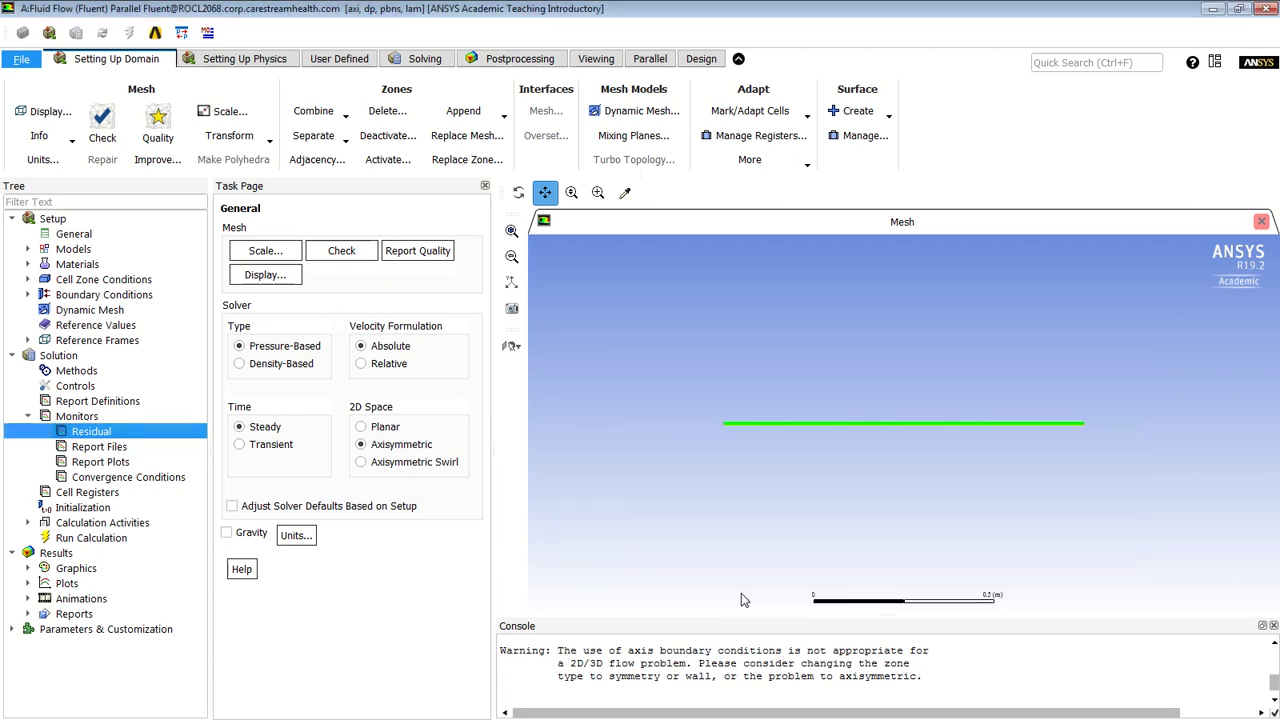
left_click(86, 508)
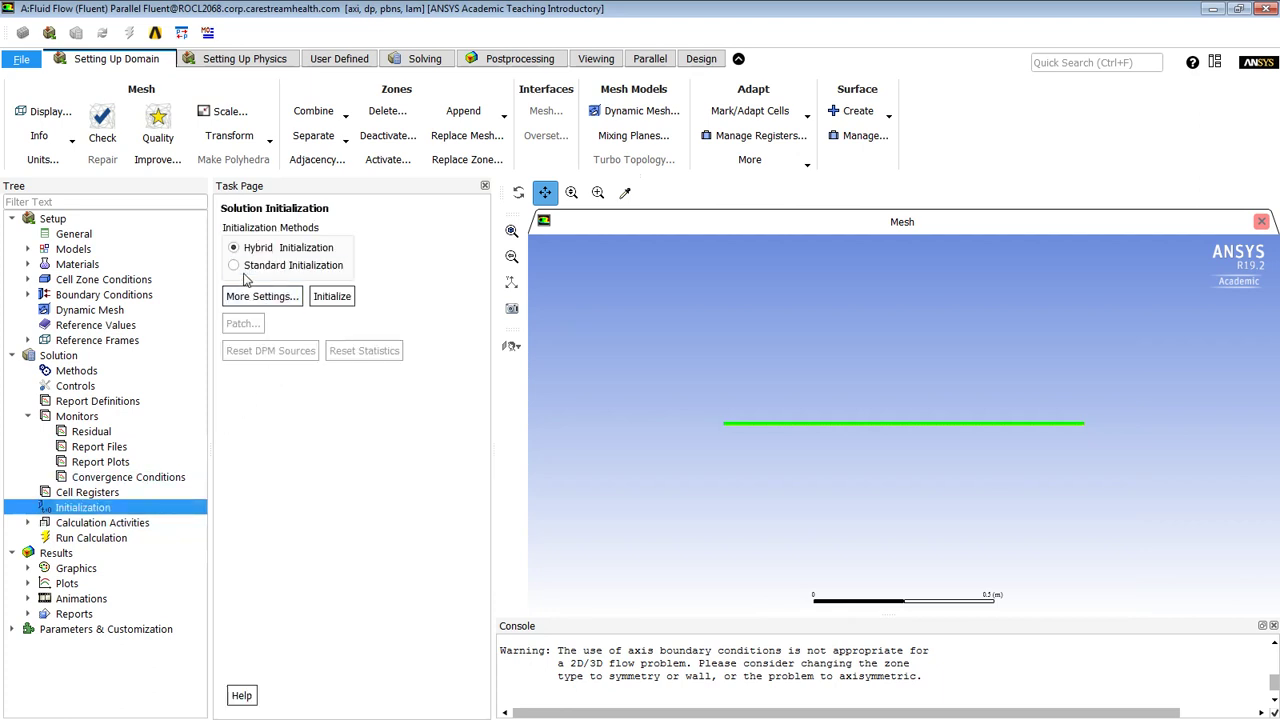
Step: Initialize the solution with standard initialization computed from the inlet
left_click(238, 265)
left_click(440, 305)
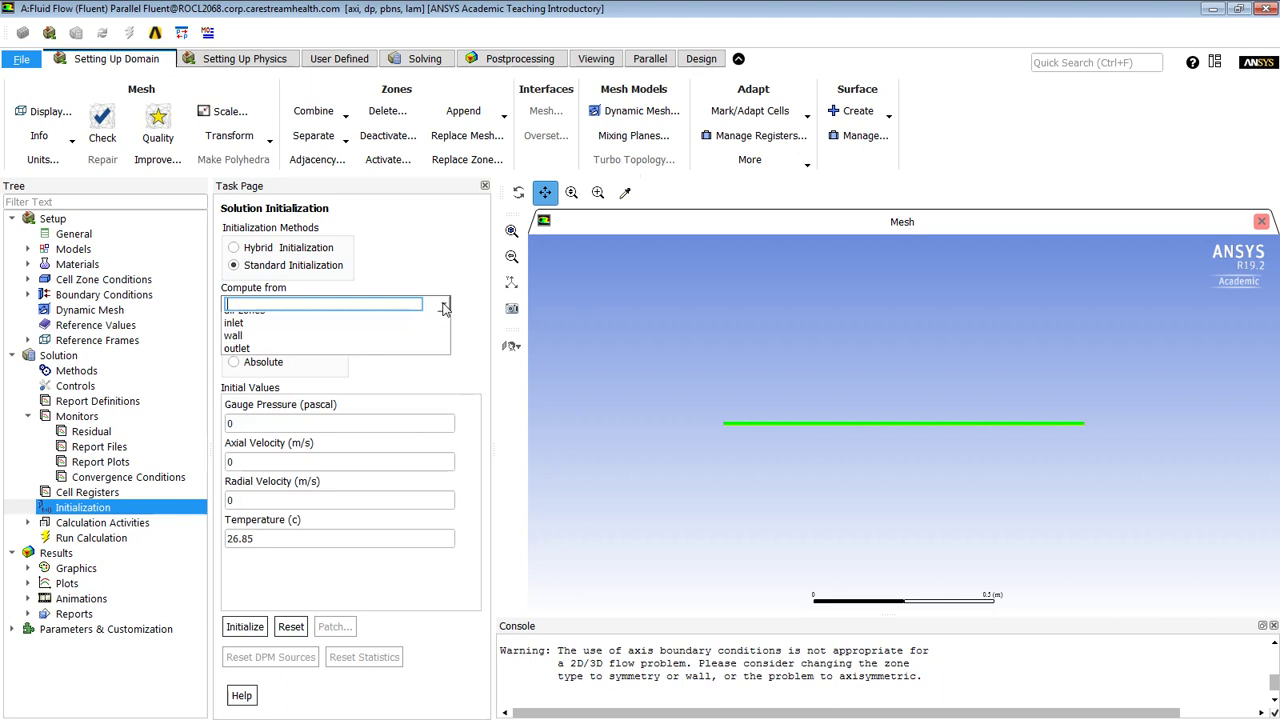
left_click(410, 320)
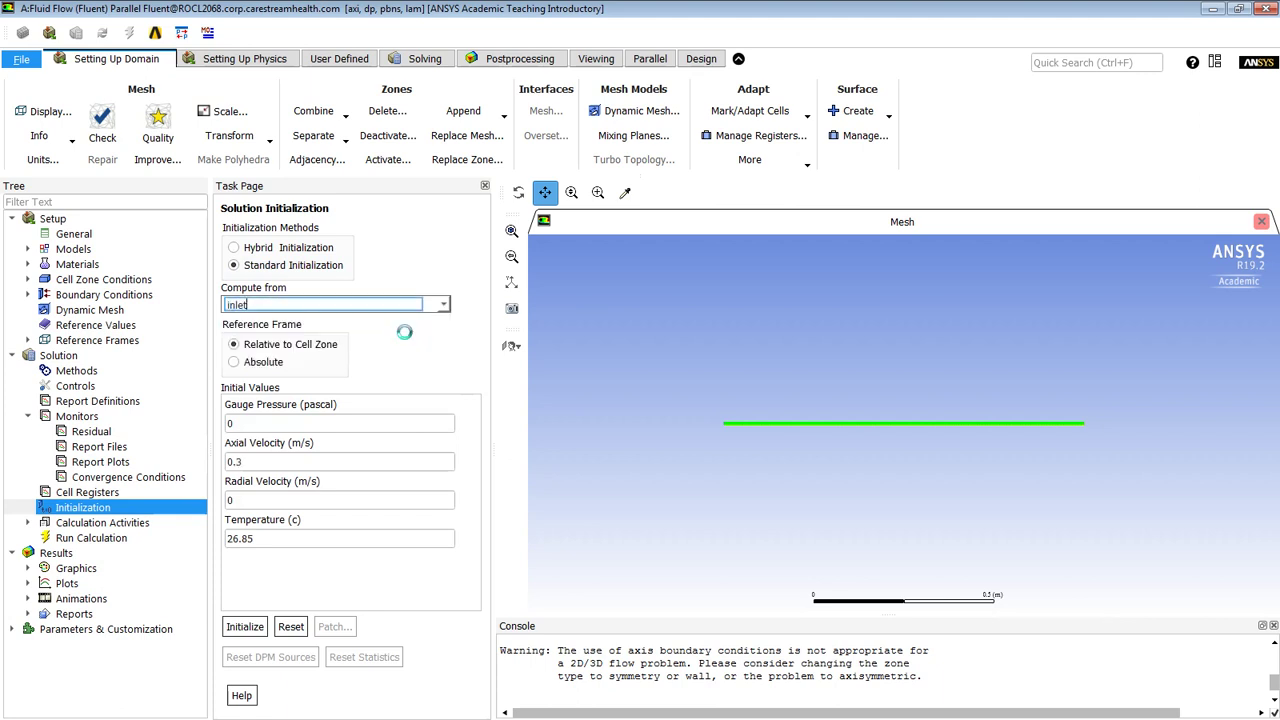
left_click(245, 626)
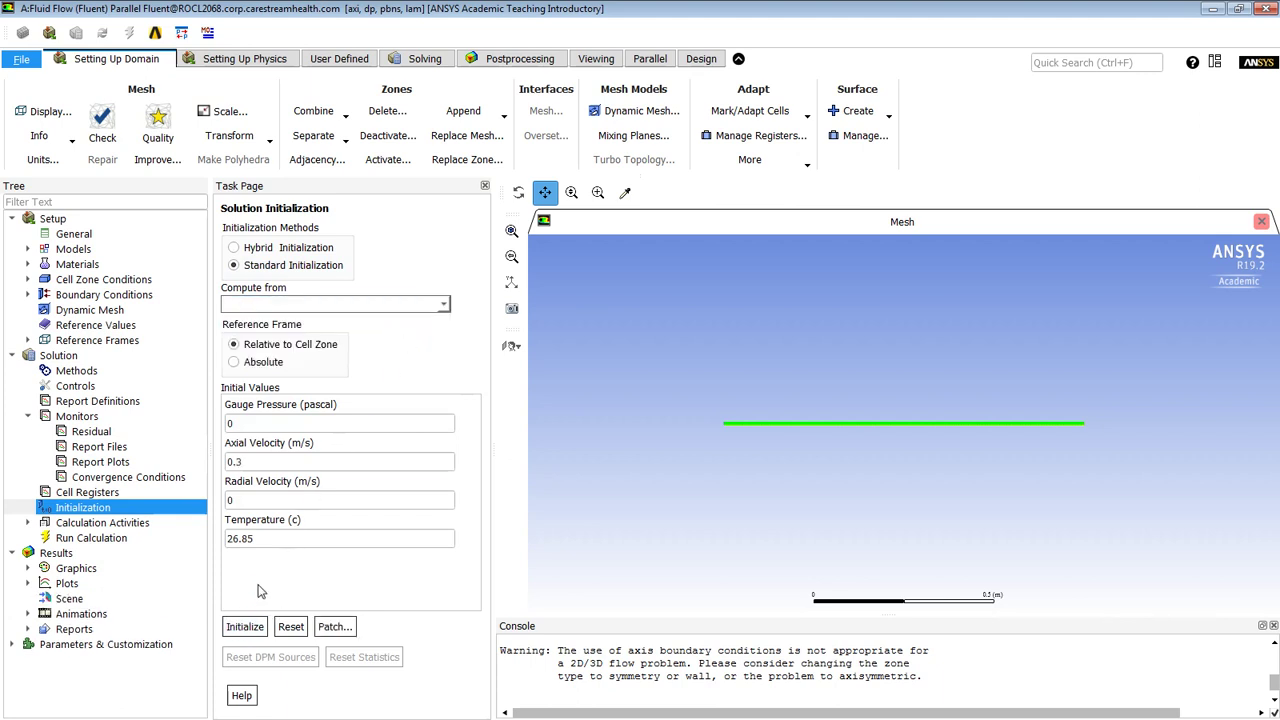
Step: Run the calculation with Number of Iterations set to 1000
left_click(58, 543)
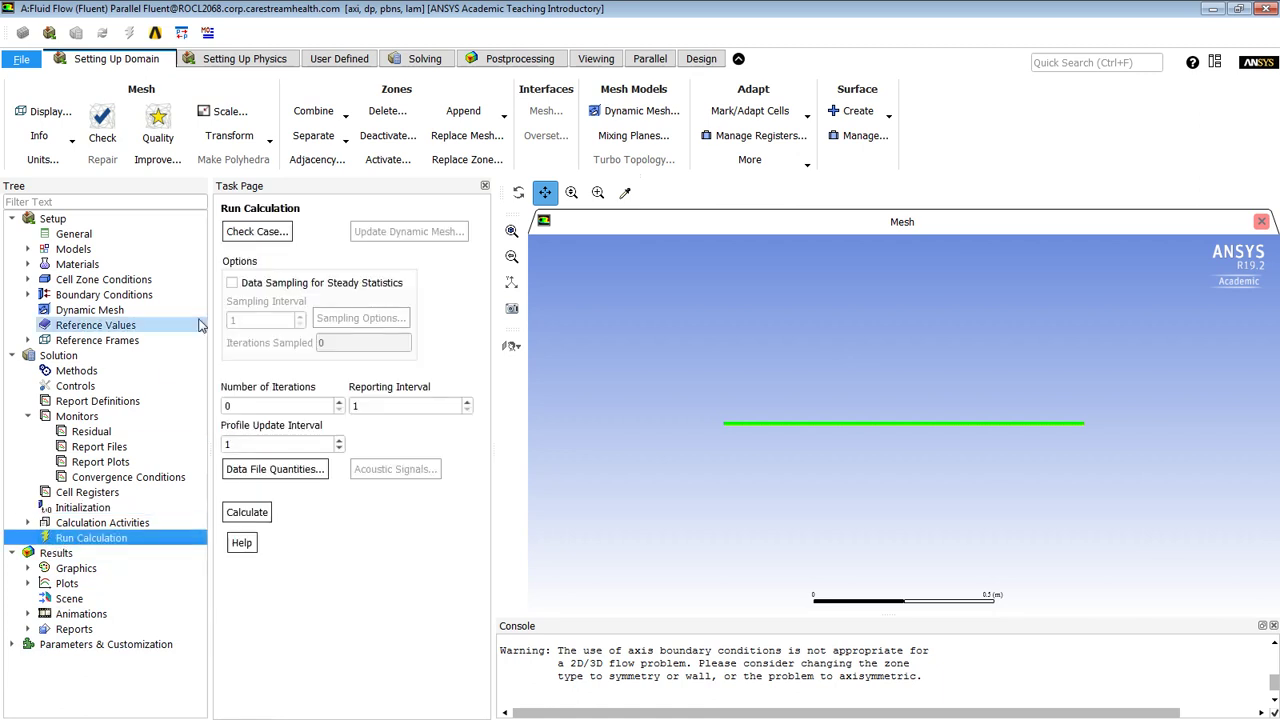
double_click(248, 406)
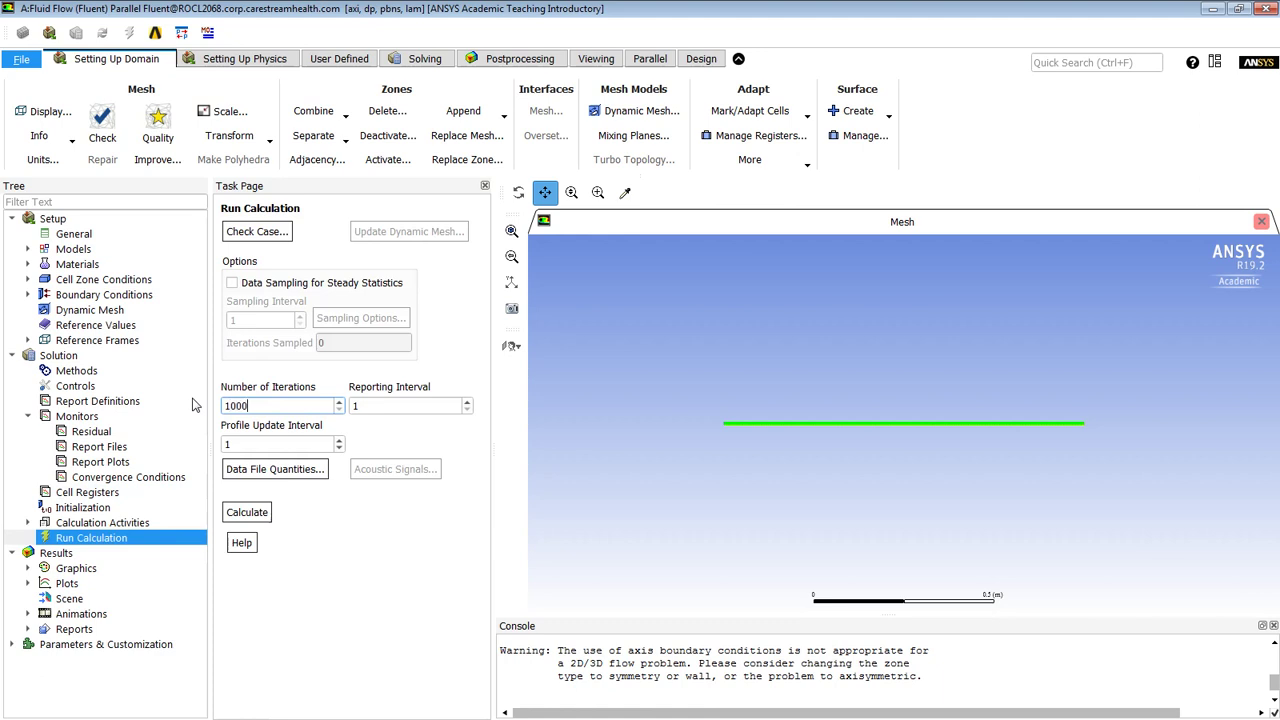
type("1000")
left_click(240, 512)
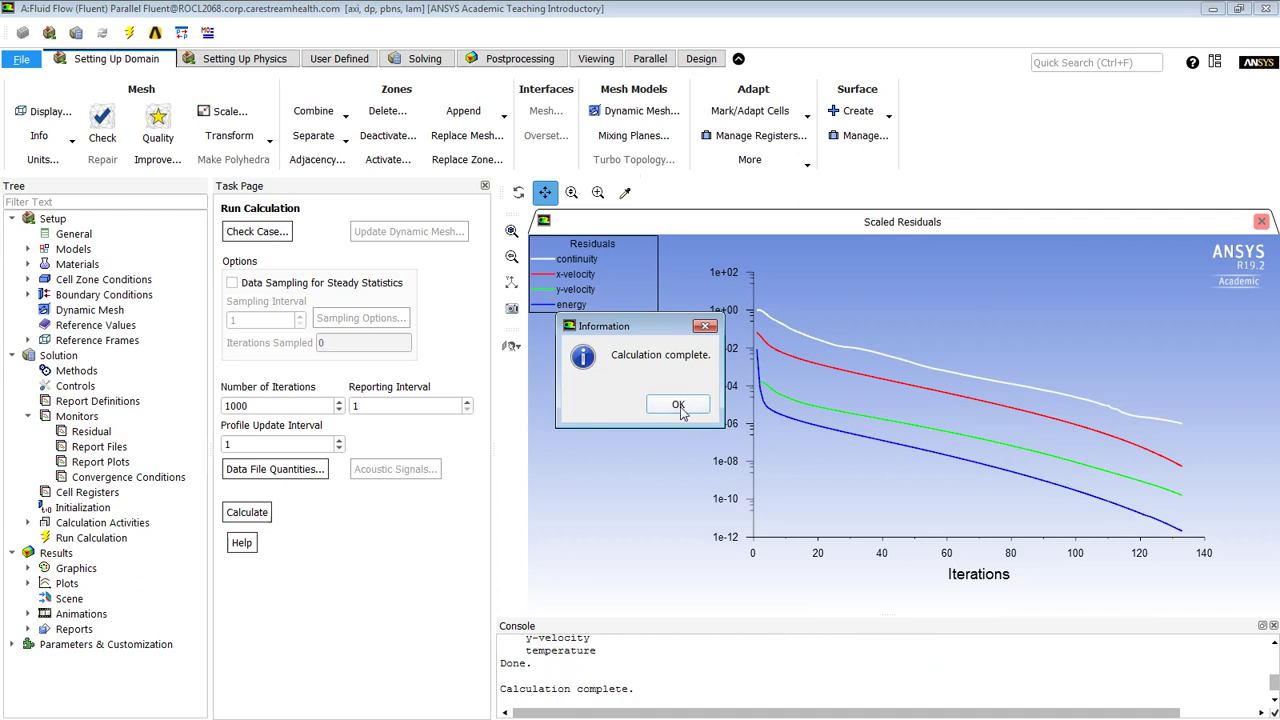
Step: Dismiss the calculation-complete message and bring up the Contours settings under Graphics
left_click(679, 405)
left_click(44, 571)
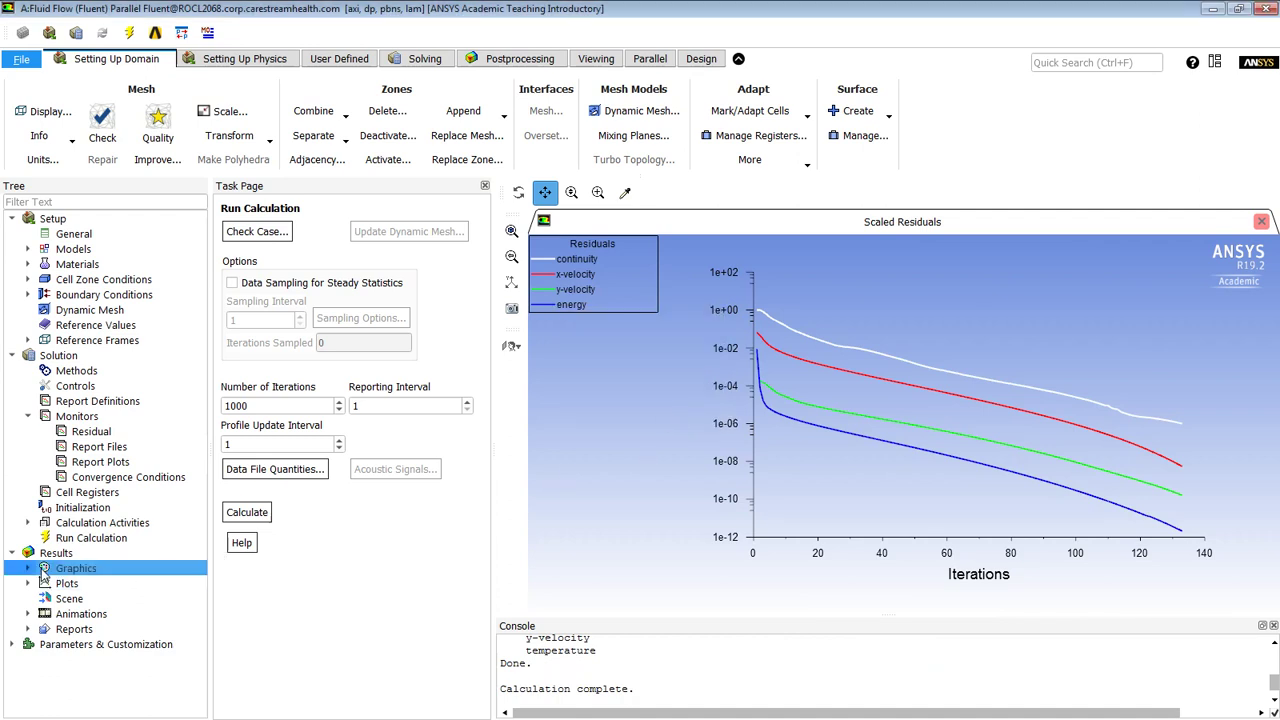
double_click(44, 571)
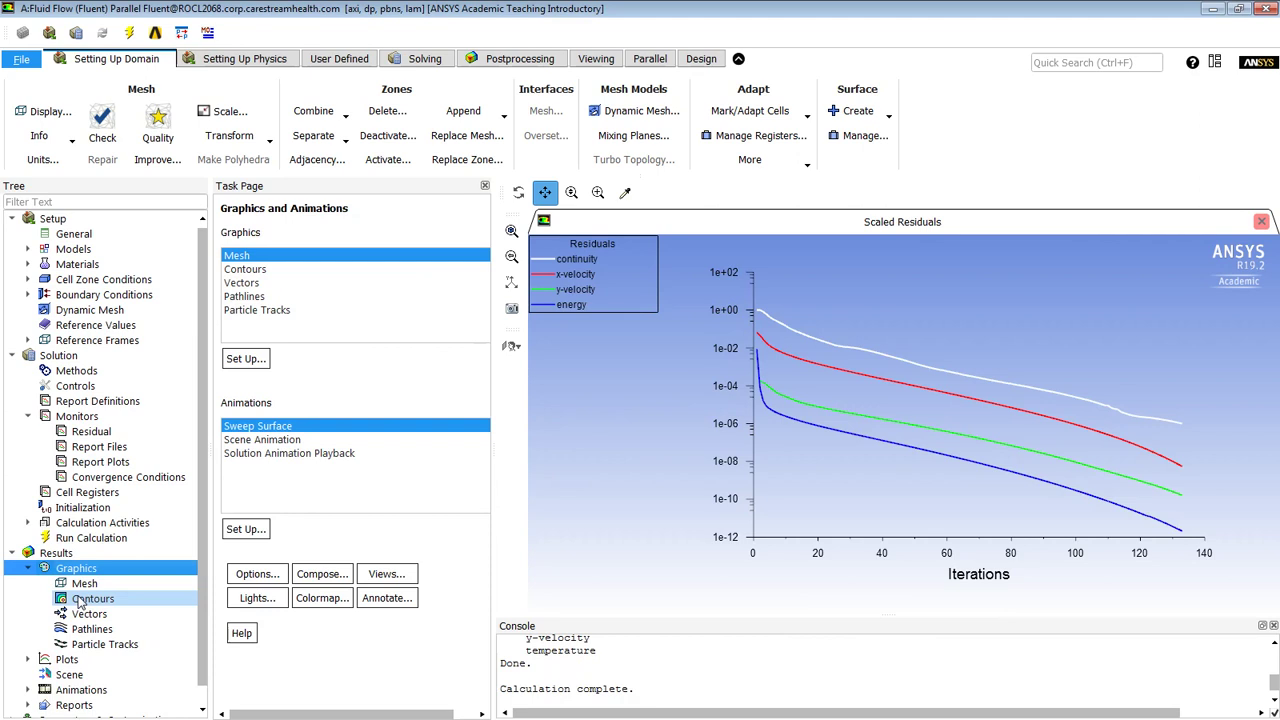
left_click(80, 598)
double_click(80, 598)
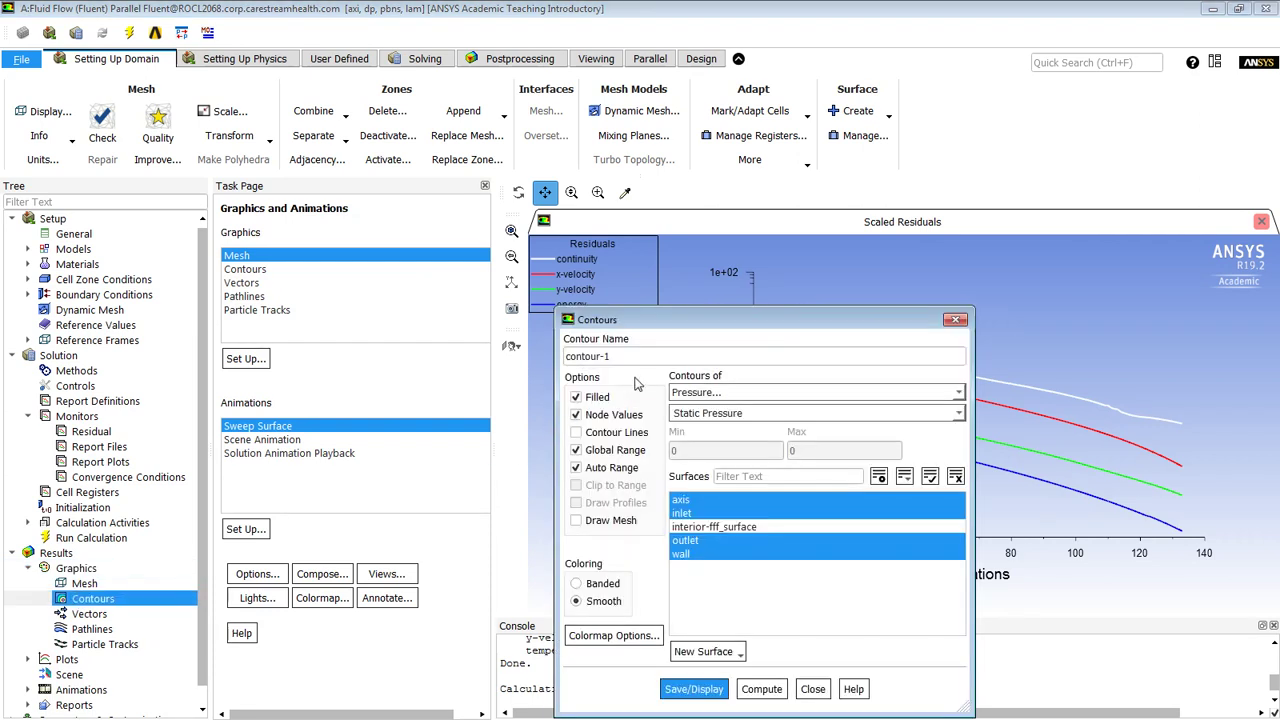
Step: Display a banded Static Temperature contour on all surfaces with Node Values unchecked
left_click(690, 394)
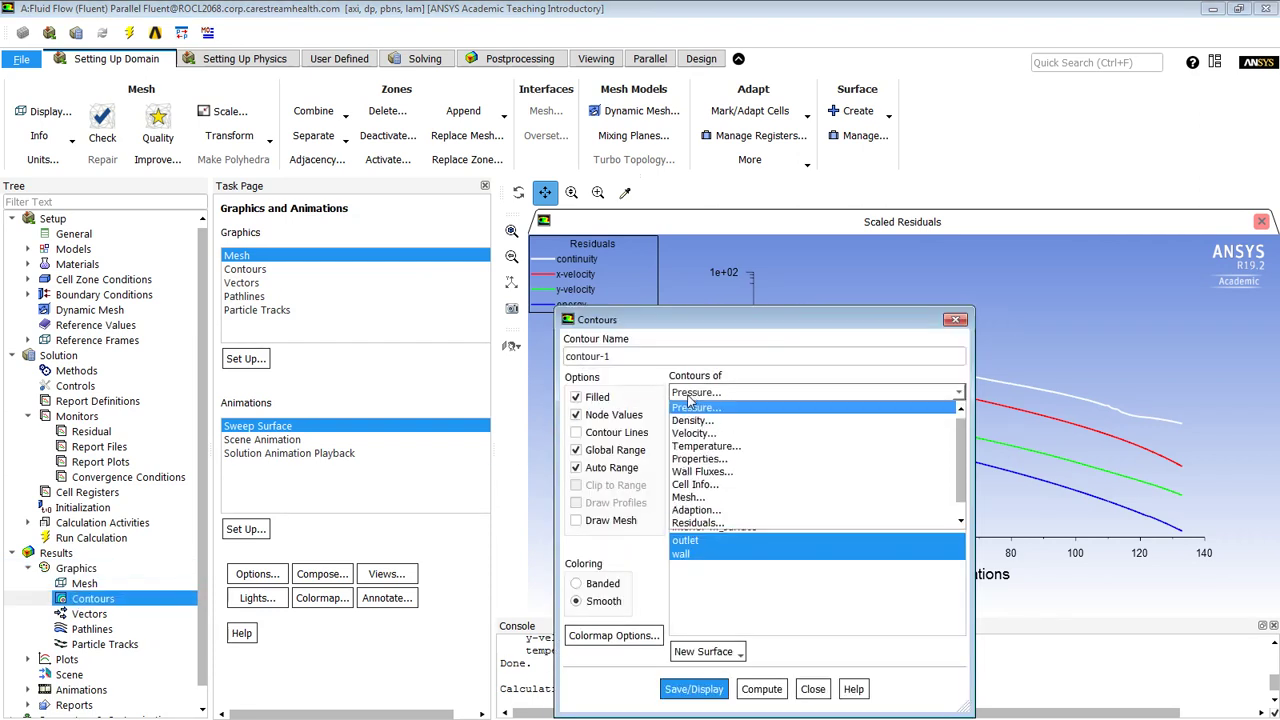
left_click(698, 446)
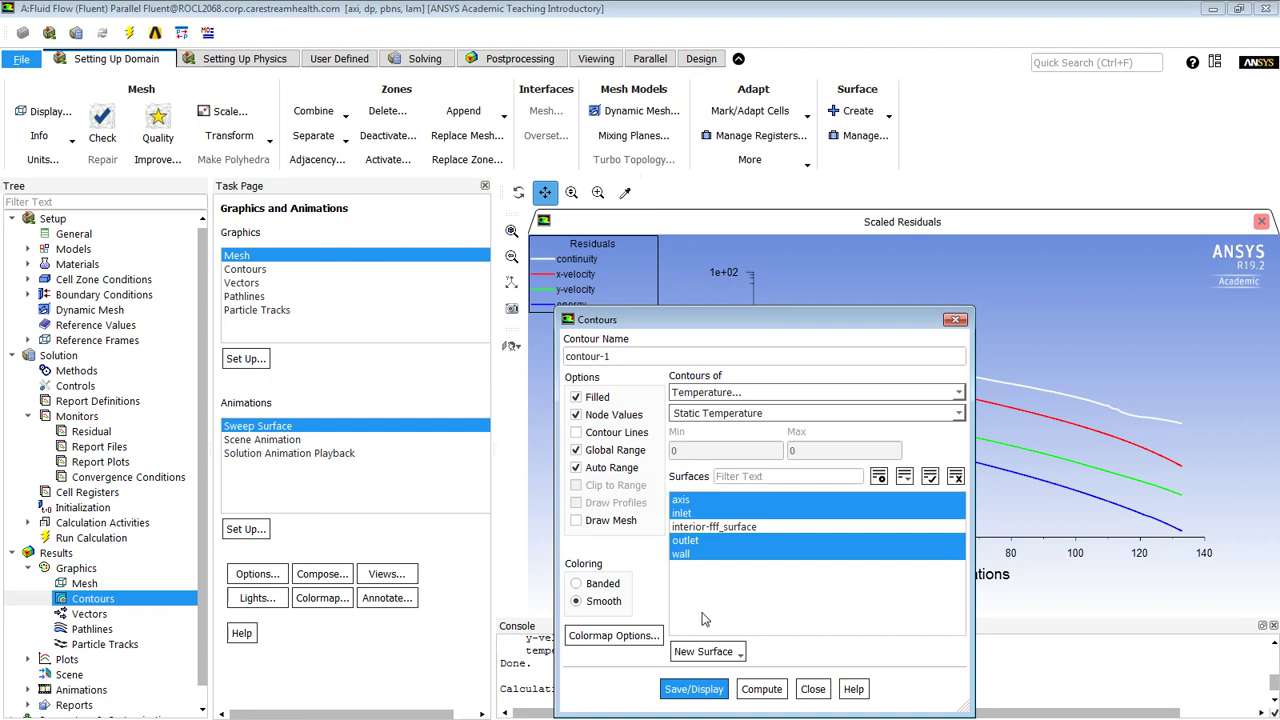
left_click(684, 529)
left_click(683, 529)
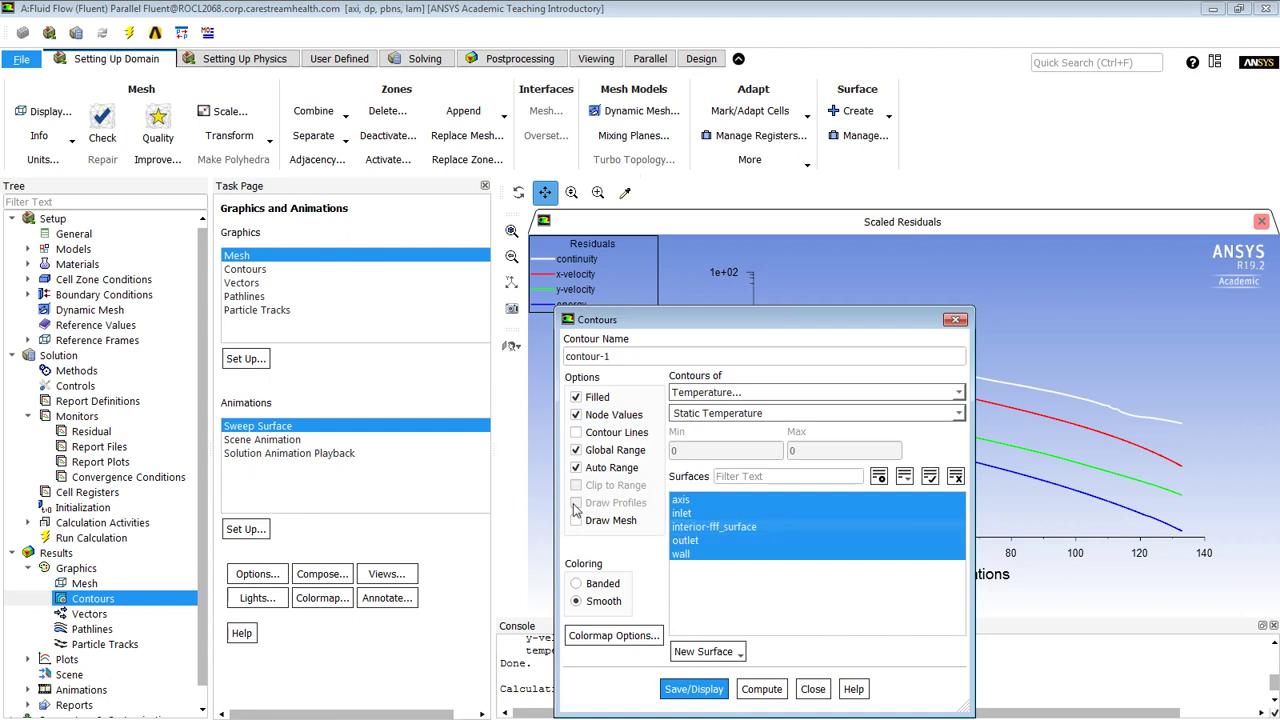
left_click(576, 415)
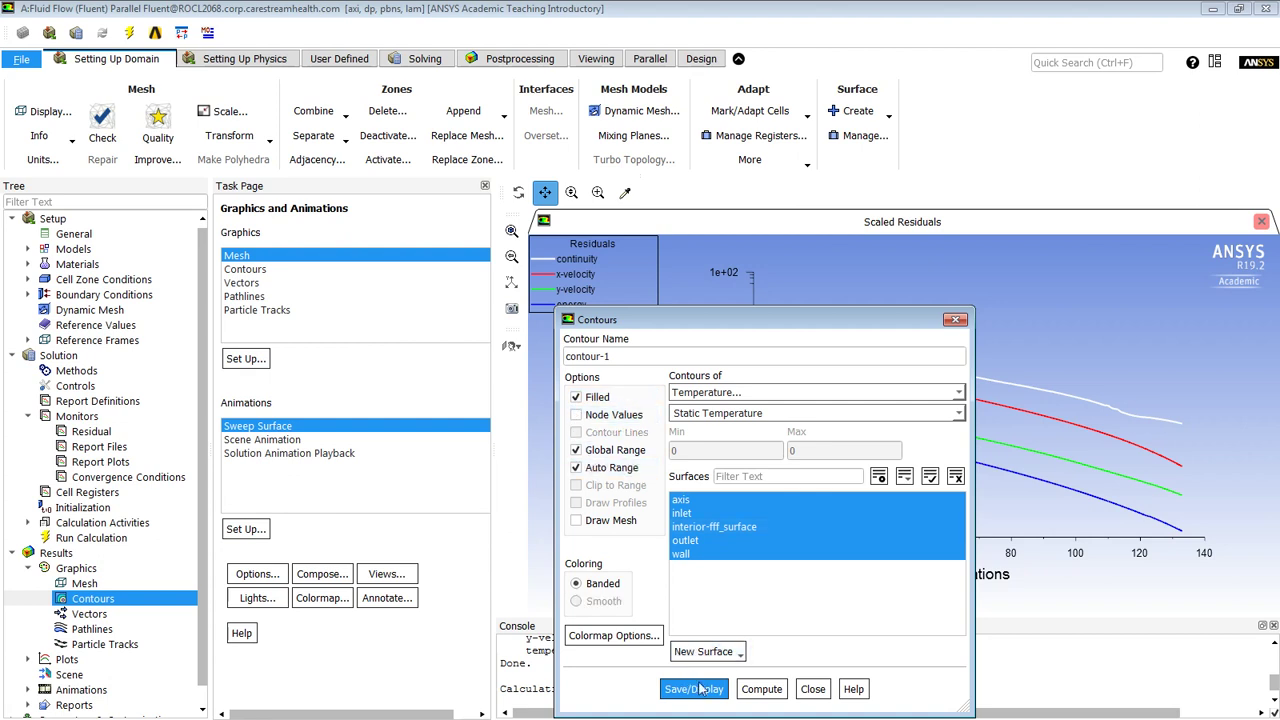
left_click(760, 690)
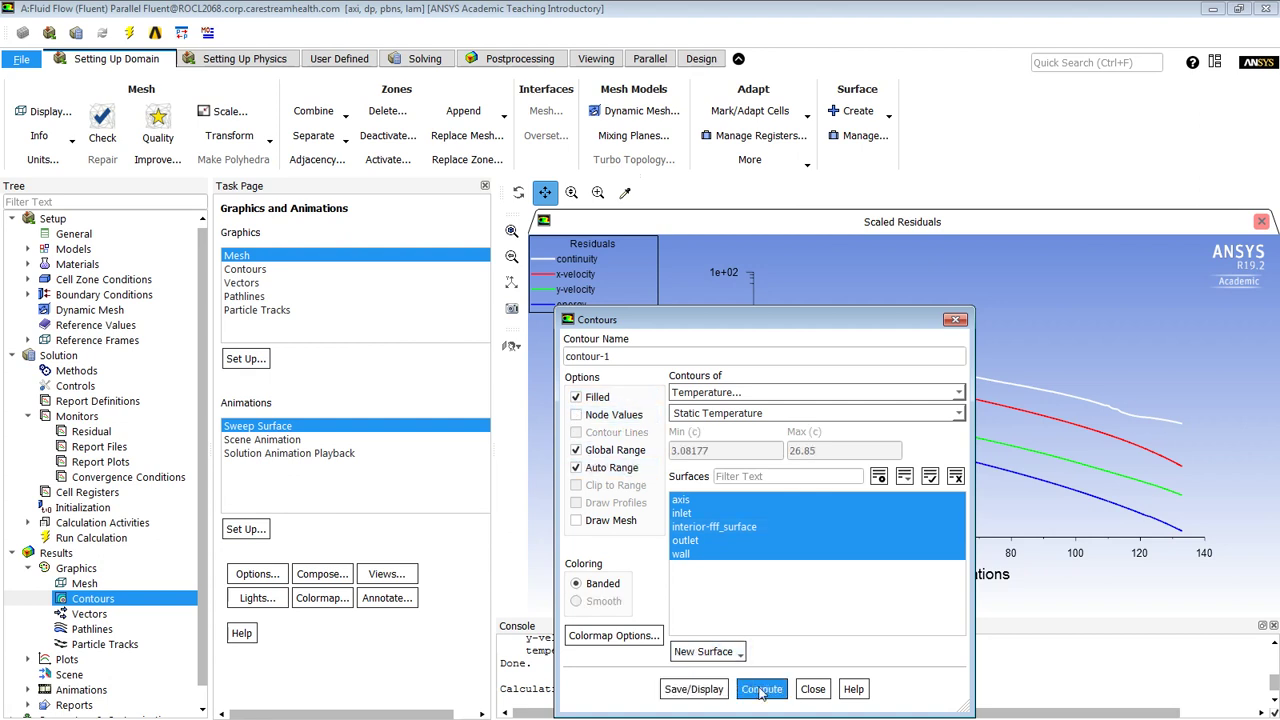
left_click(690, 692)
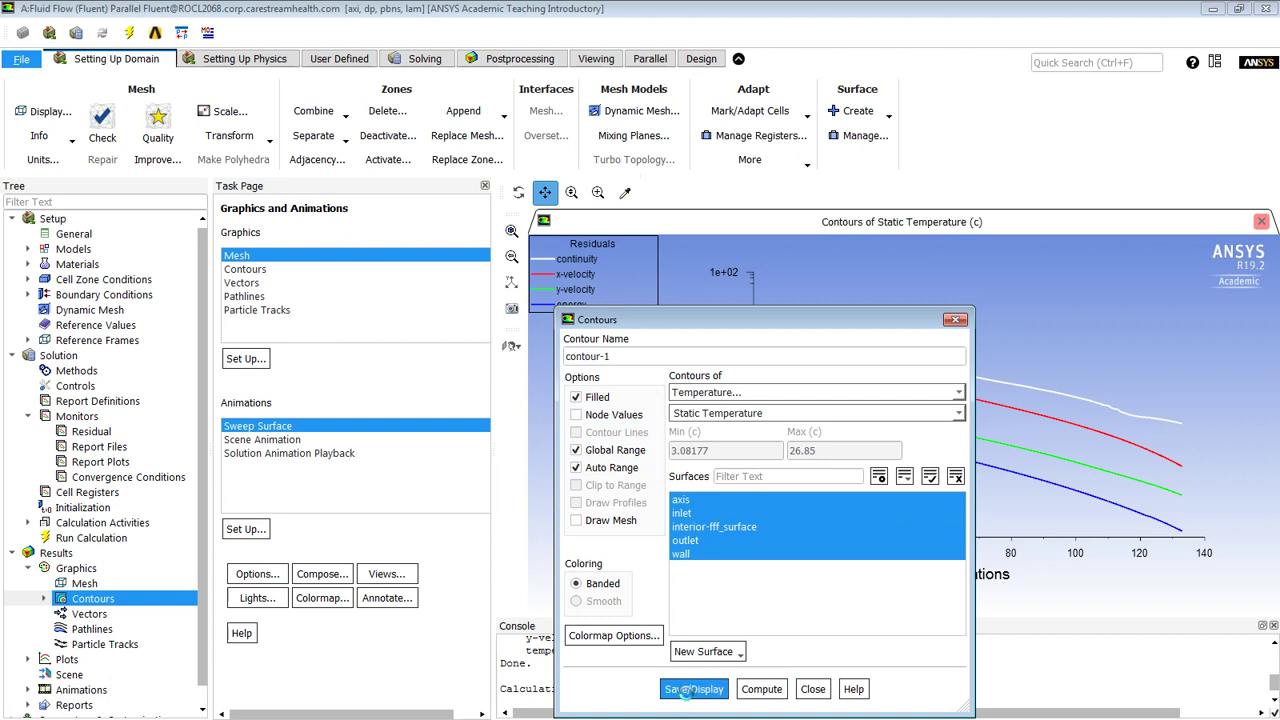
left_click(956, 319)
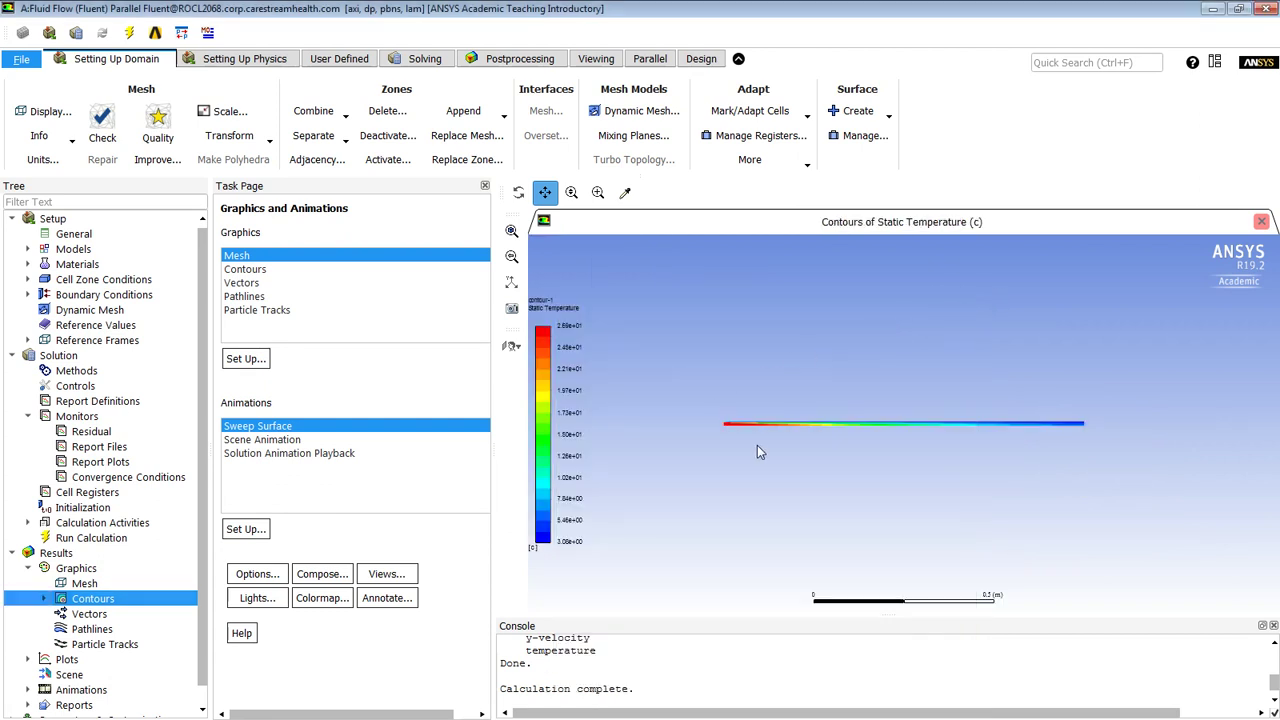
scroll(755, 440, "up", 5)
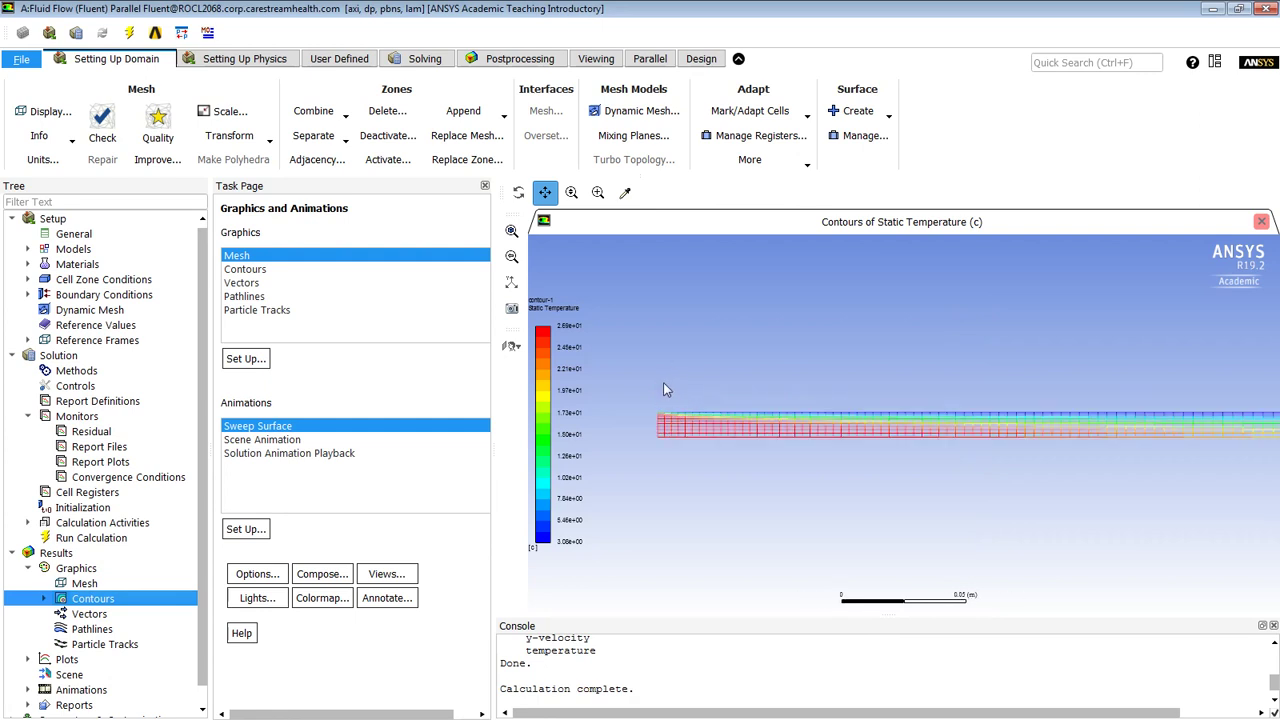
scroll(667, 365, "up", 3)
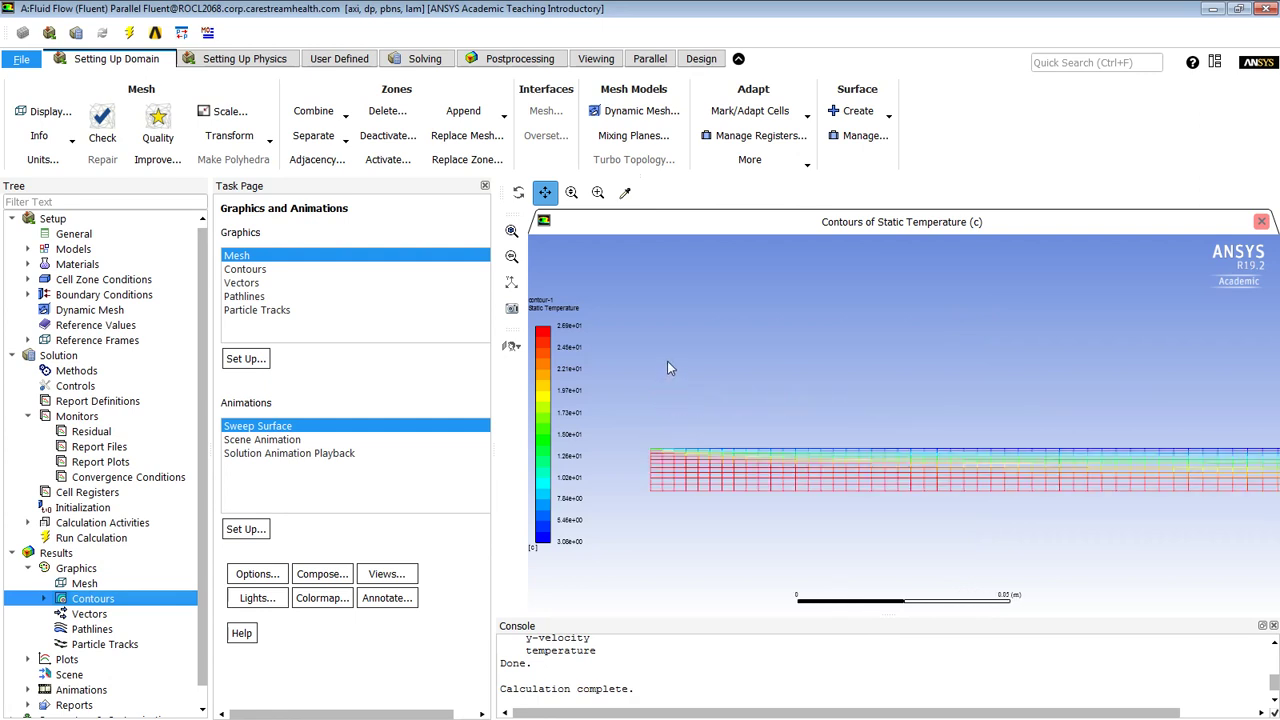
scroll(667, 365, "down", 1)
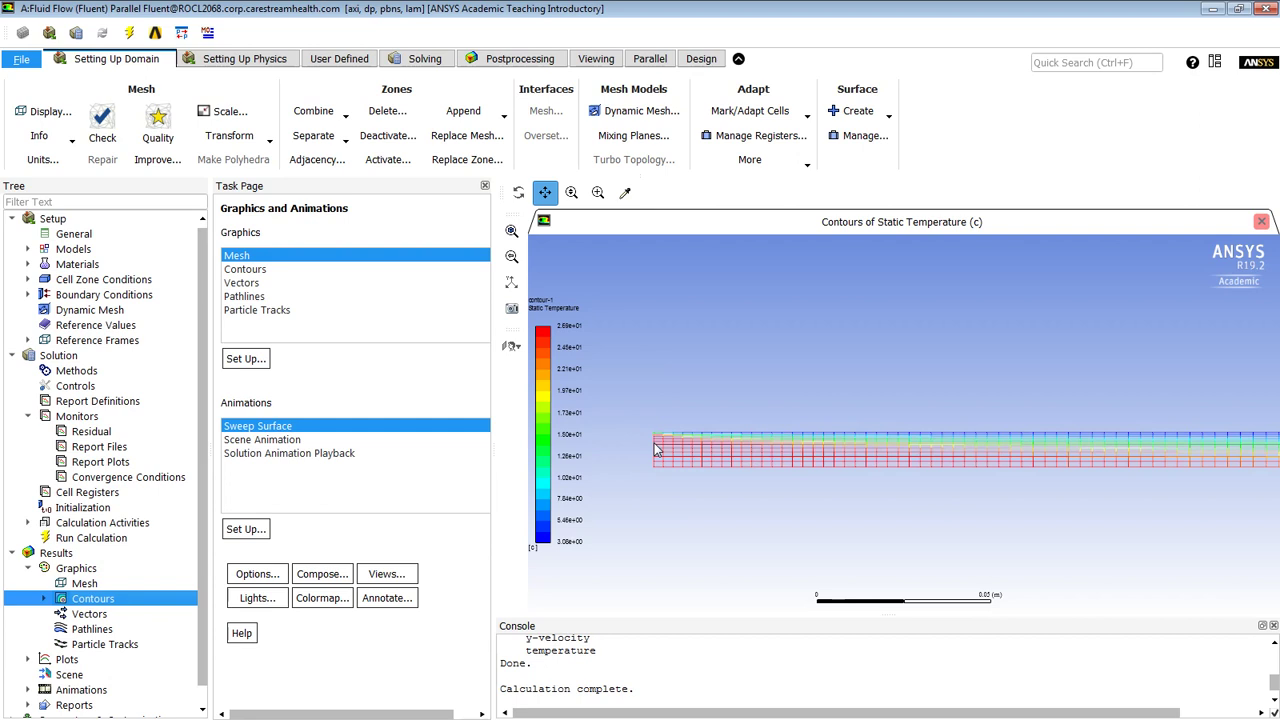
scroll(659, 457, "down", 5)
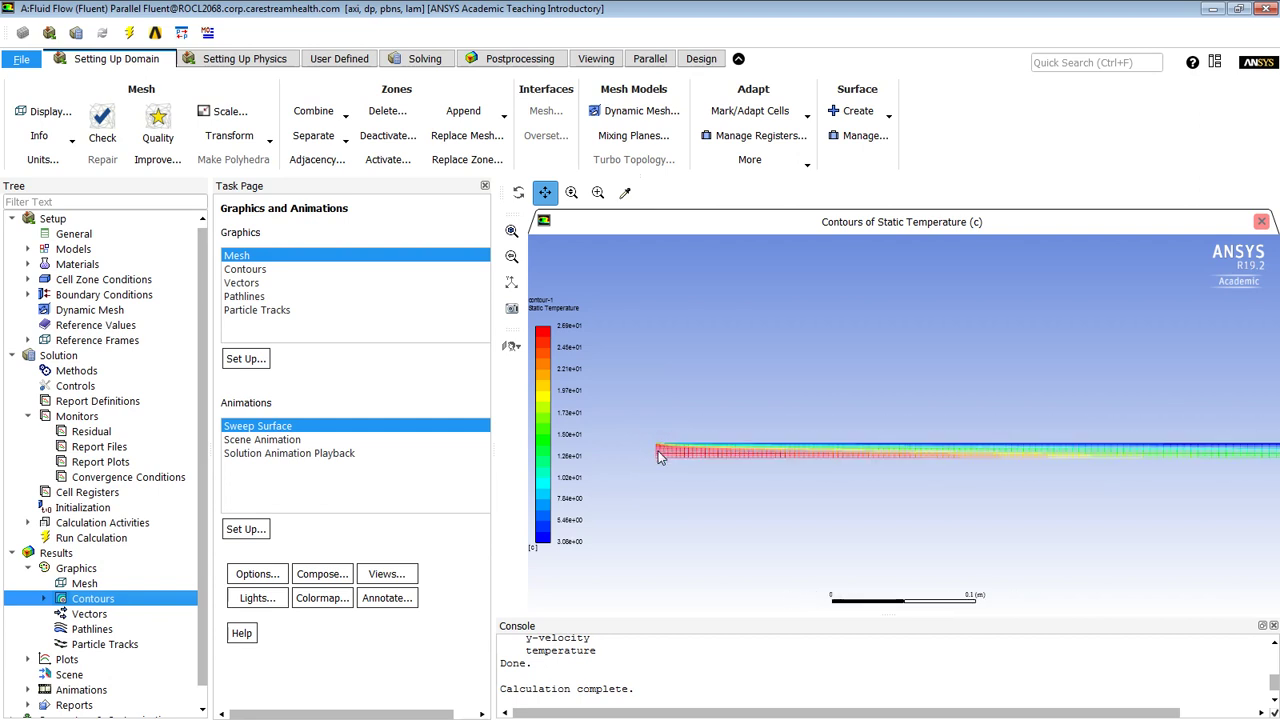
scroll(1248, 520, "down", 2)
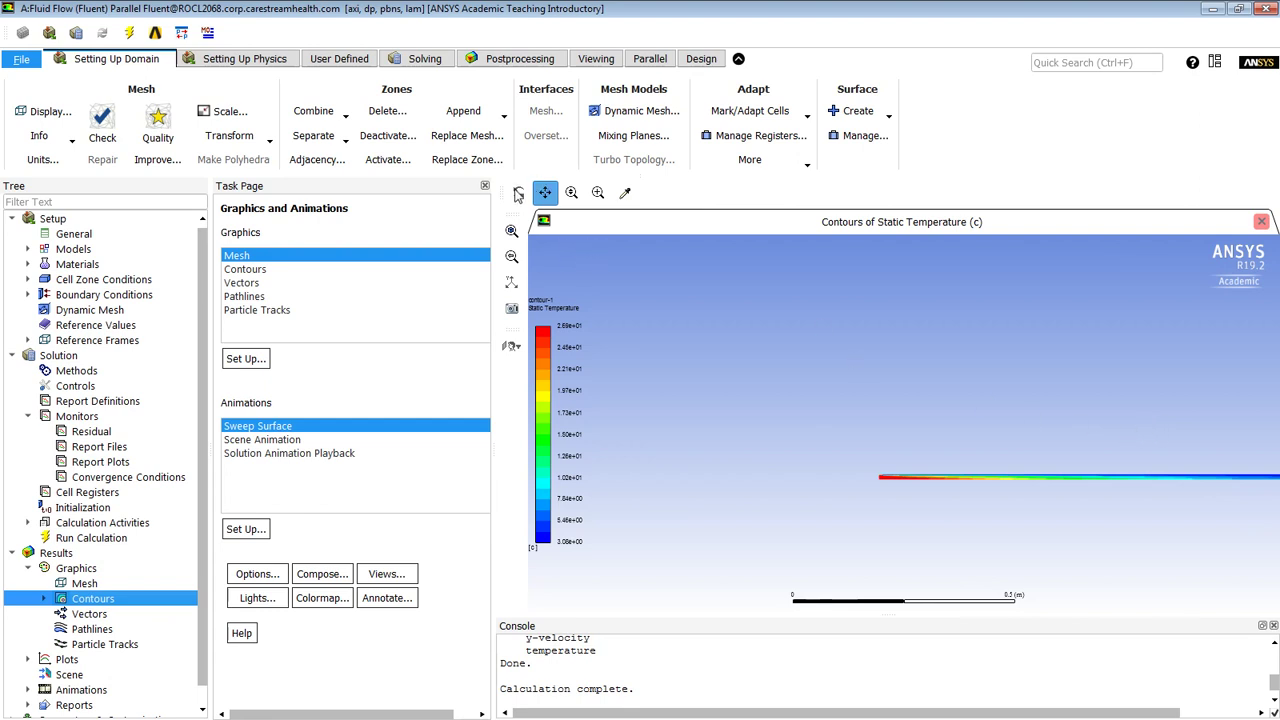
left_click_drag(827, 450, 652, 440)
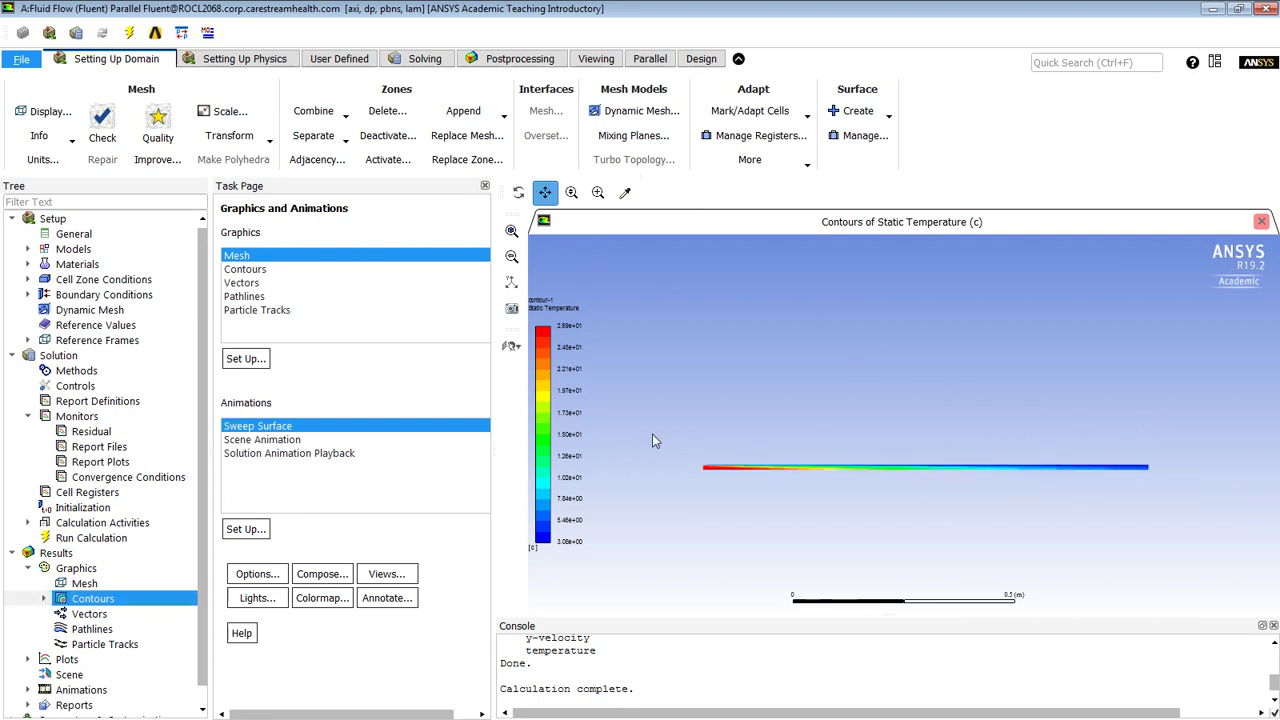
scroll(1143, 472, "up", 6)
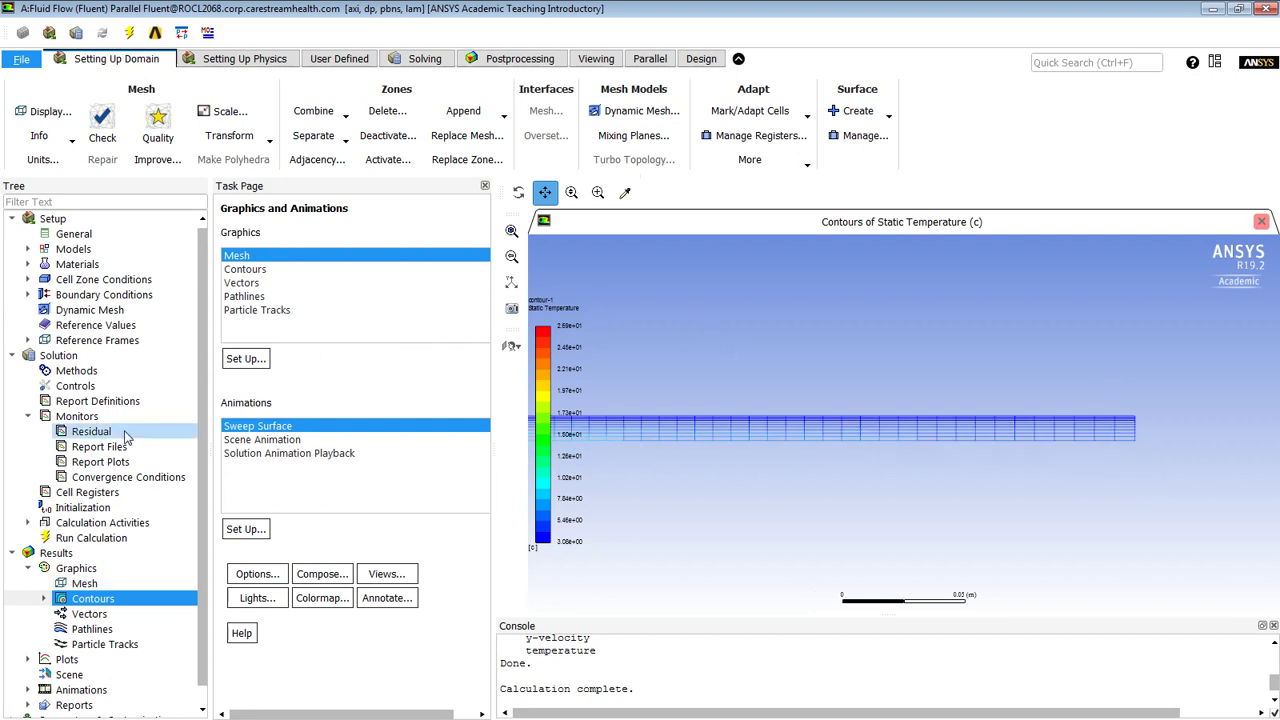
Step: Close Fluent from the File menu, applying settings changes to the current calculation only
left_click(21, 62)
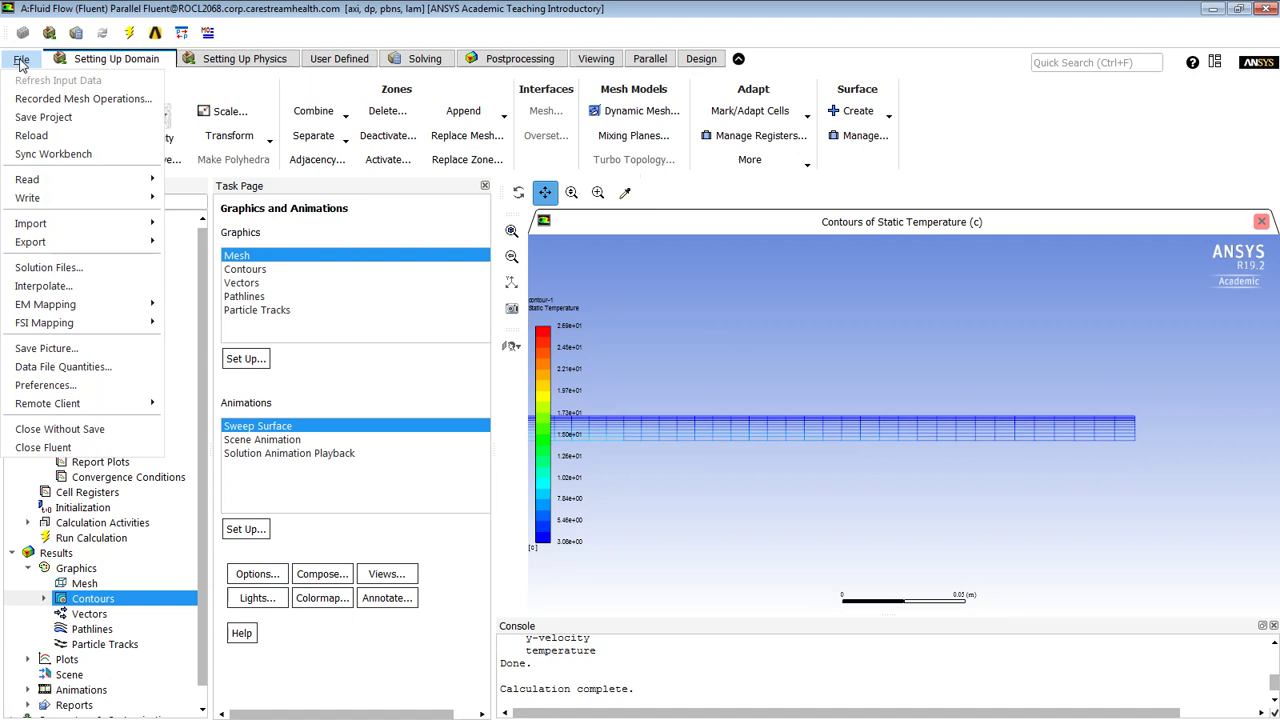
left_click(40, 447)
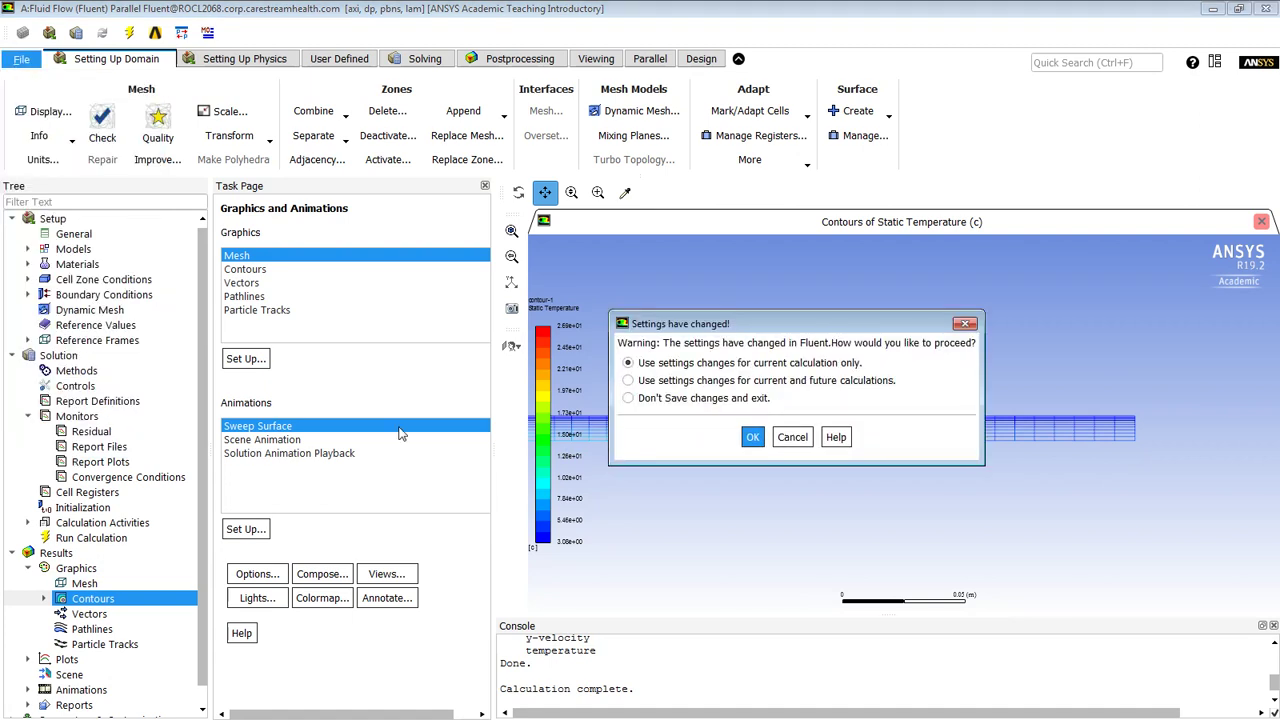
left_click(752, 437)
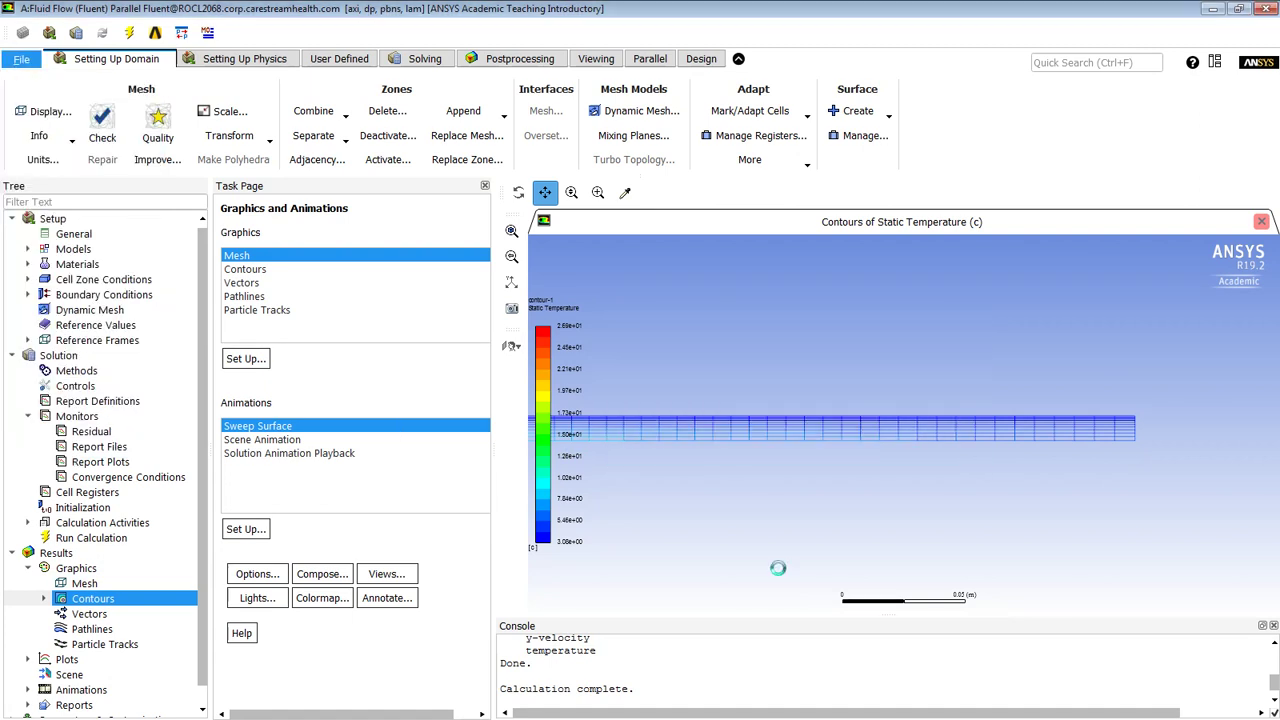